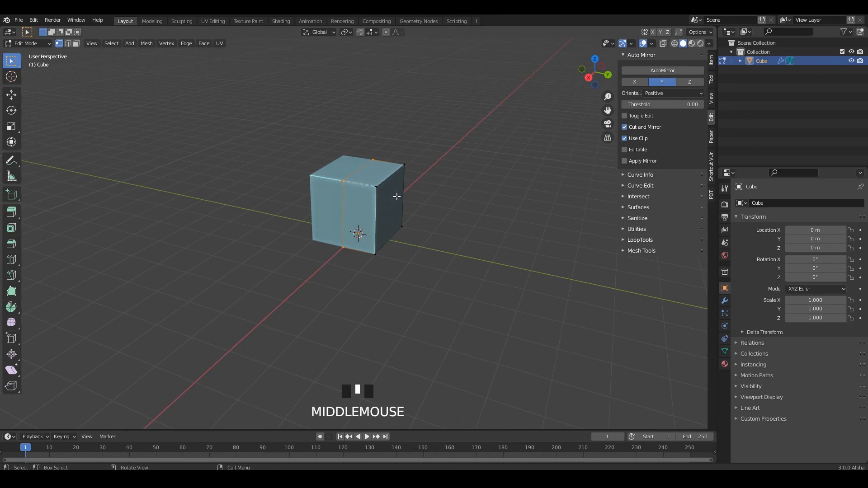
Move the mirrored cube's outer side face outward along Y to stretch it into a long box.
key("n")
key("Tab")
key("Tab")
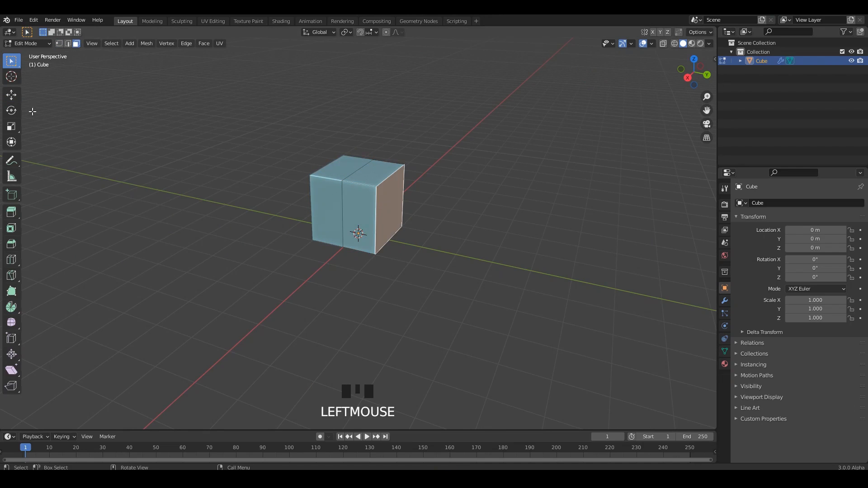
middle_click_drag(500, 188, 430, 201, "alt")
left_click_drag(443, 198, 527, 195)
middle_click_drag(528, 195, 390, 243)
Move the box's back face outward along X to make the box deeper.
left_click(389, 205)
left_click_drag(338, 253, 382, 261)
middle_click_drag(382, 262, 492, 225)
left_click_drag(528, 224, 561, 242)
middle_click_drag(561, 242, 536, 257)
Adjust the box's bottom face vertically in the back view so it rests on the ground plane.
left_click(449, 199)
mouse_move(449, 200)
middle_mouse_down()
mouse_move(426, 149)
mouse_move(443, 212)
middle_mouse_up()
left_click_drag(433, 201, 434, 199)
key("ctrl+KP_1")
key("alt+z")
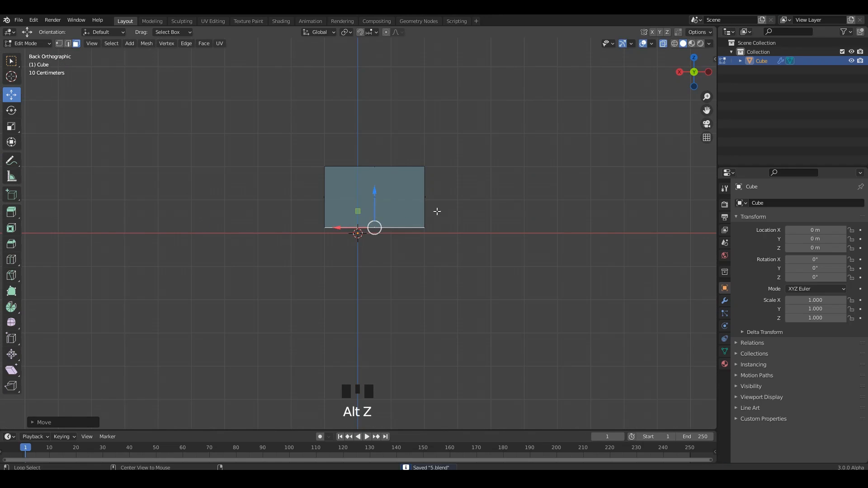
left_click_drag(373, 196, 373, 196)
Return to Object Mode and apply the box's object transform.
middle_click_drag(372, 196, 494, 223, "alt")
scroll(457, 223, "up", 3)
key("alt+z")
key("Tab")
key("ctrl+a")
left_click(514, 221)
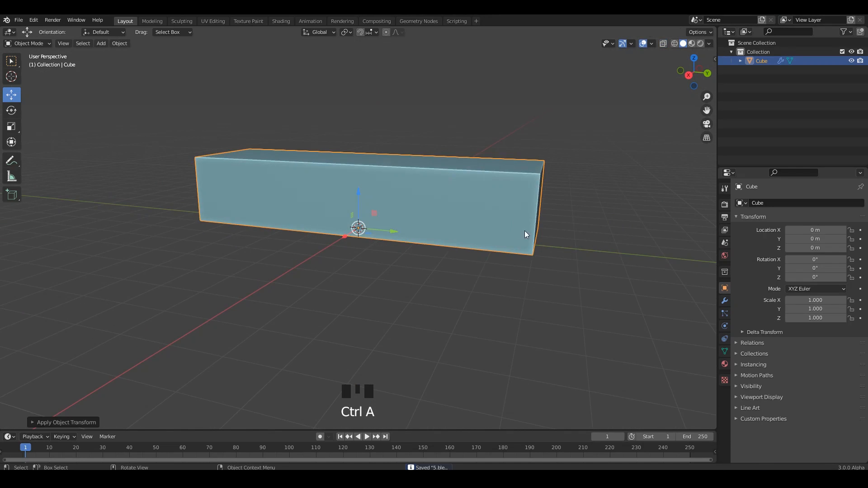
Add a horizontal loop cut around the box just above its bottom edge.
key("Tab")
scroll(543, 235, "up", 2)
scroll(547, 238, "up", 2)
key("3")
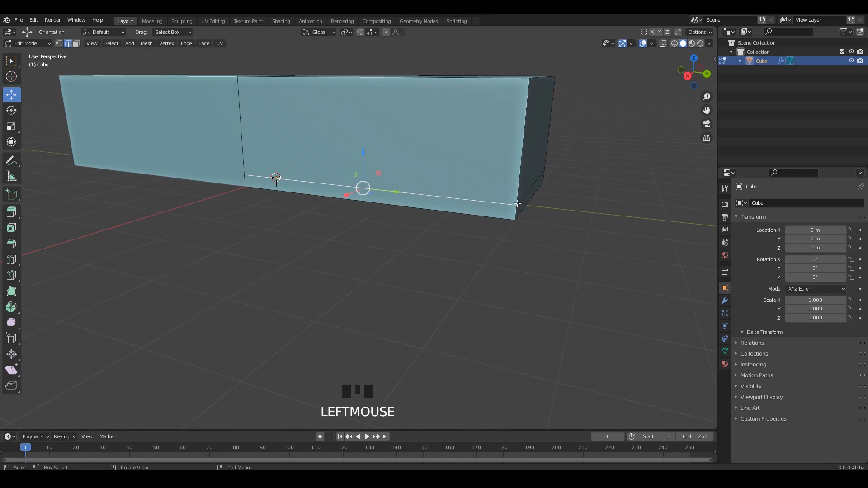
left_click_drag(402, 145, 401, 140)
Extrude the narrow bottom face band outward along its normals by about 0.27 m to form a plinth.
key("3")
left_click(517, 207, "alt+shift")
middle_click_drag(517, 207, 479, 193)
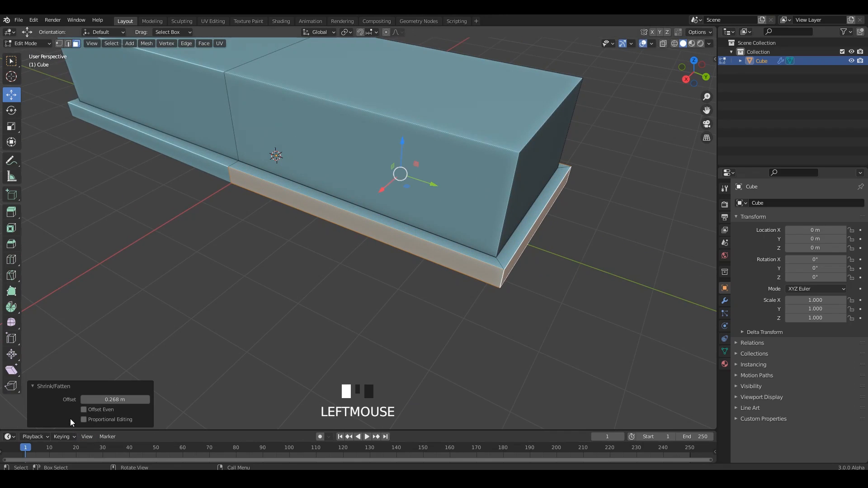
middle_click_drag(548, 259, 516, 257, "shift")
Bevel the plinth's upper outer edge loop about 0.25 m wide with 7 segments.
key("2")
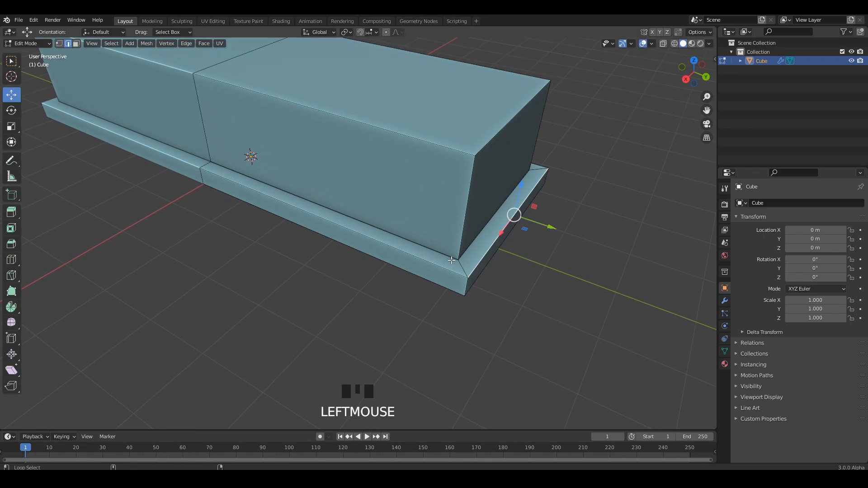
left_click(451, 260, "alt")
scroll(496, 257, "up", 2)
left_click(475, 287, "alt")
middle_click_drag(474, 287, 537, 277)
key("ctrl+b")
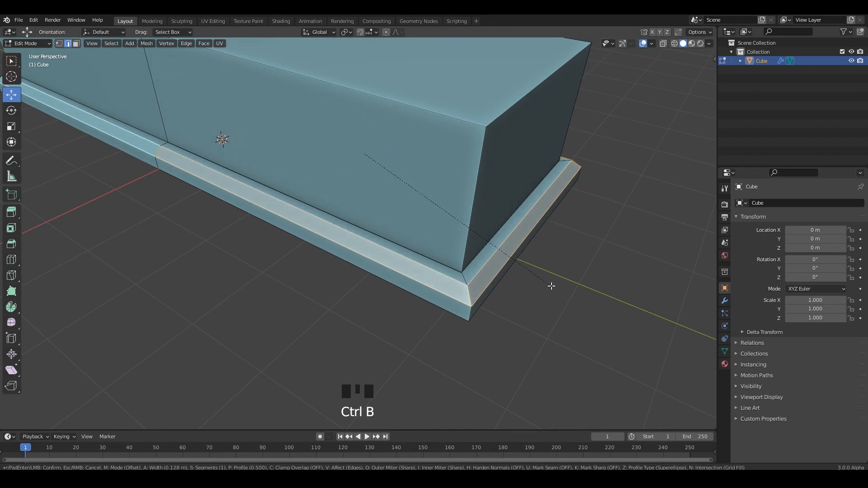
left_click(565, 293)
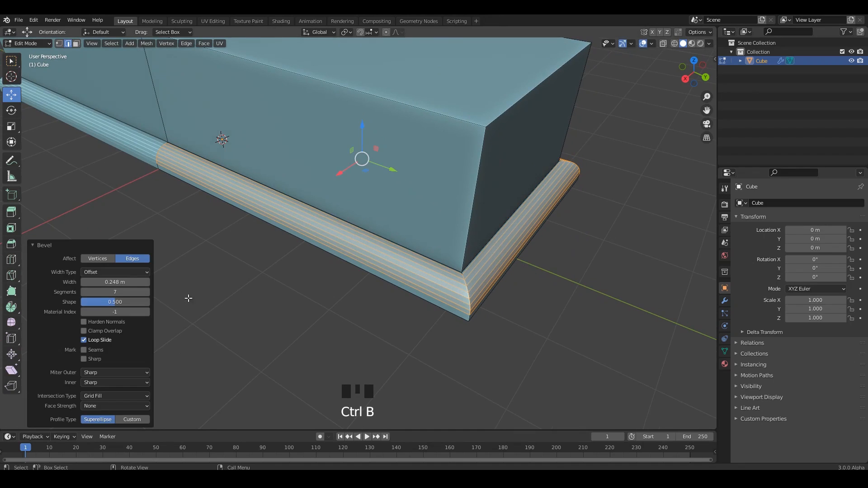
Give the plinth bevel a custom Cornice Molding profile with 19 segments and a width of about 0.251 m.
left_click(132, 419)
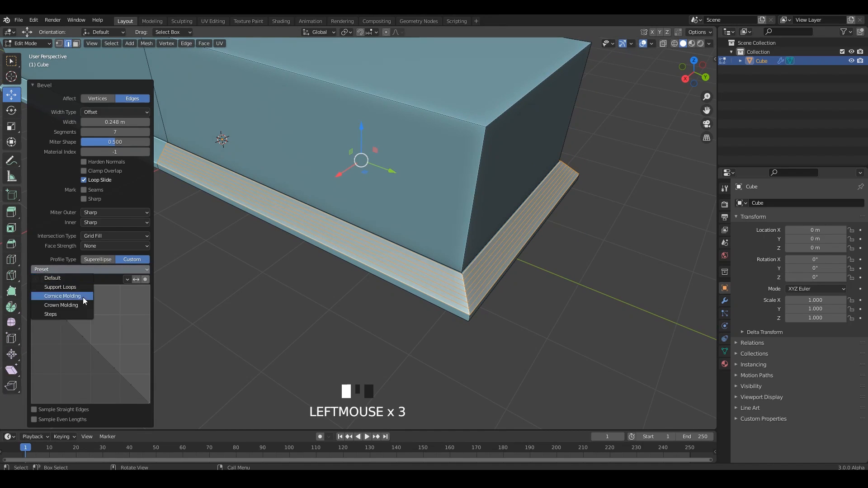
left_click(83, 297)
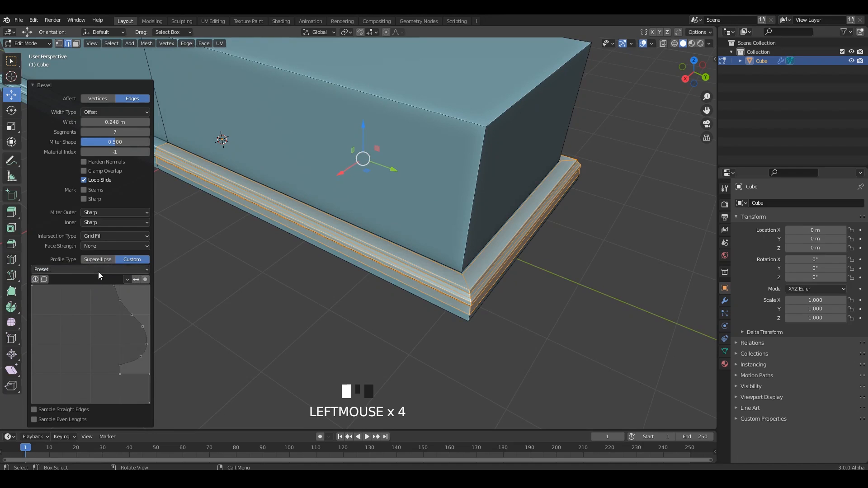
left_click_drag(99, 272, 80, 295)
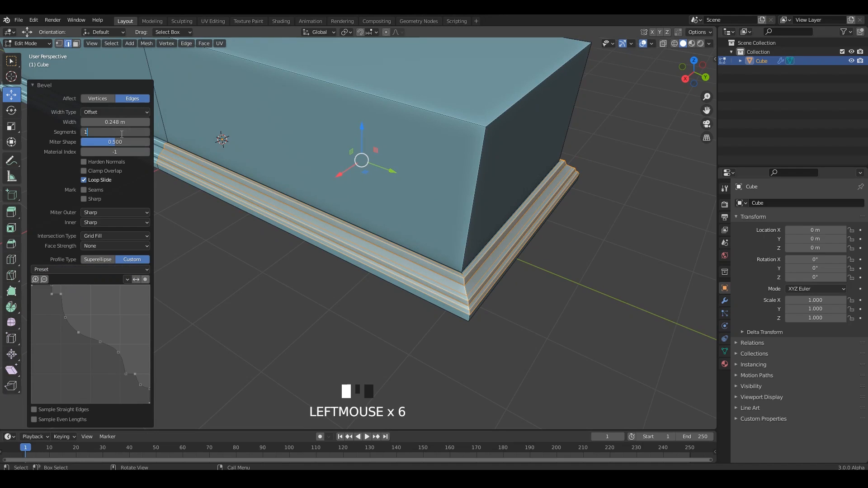
scroll(272, 181, "up", 2)
middle_click_drag(271, 181, 258, 178, "shift")
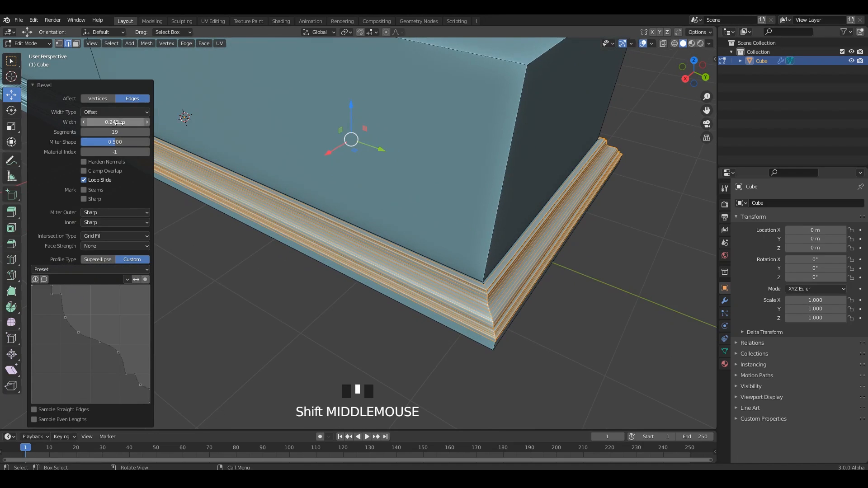
left_click_drag(119, 122, 115, 123)
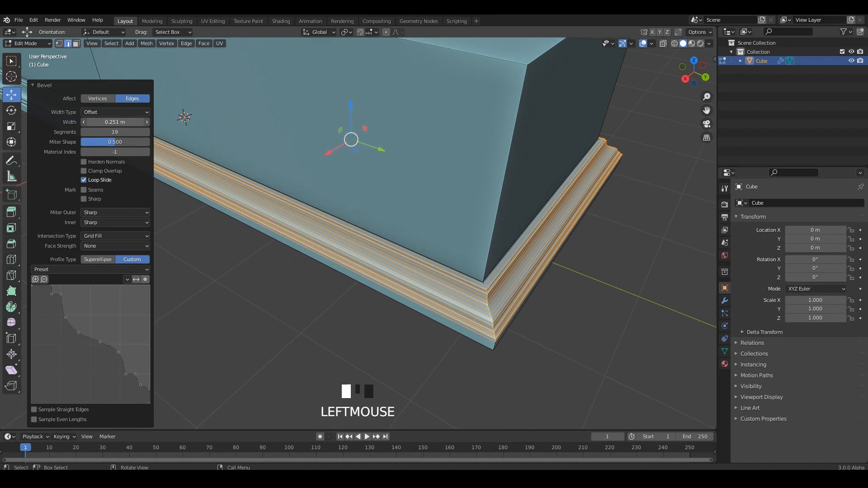
Shade the object smooth and enable Auto Smooth at 30° for its normals.
key("Tab")
right_click(525, 239)
left_click(525, 239)
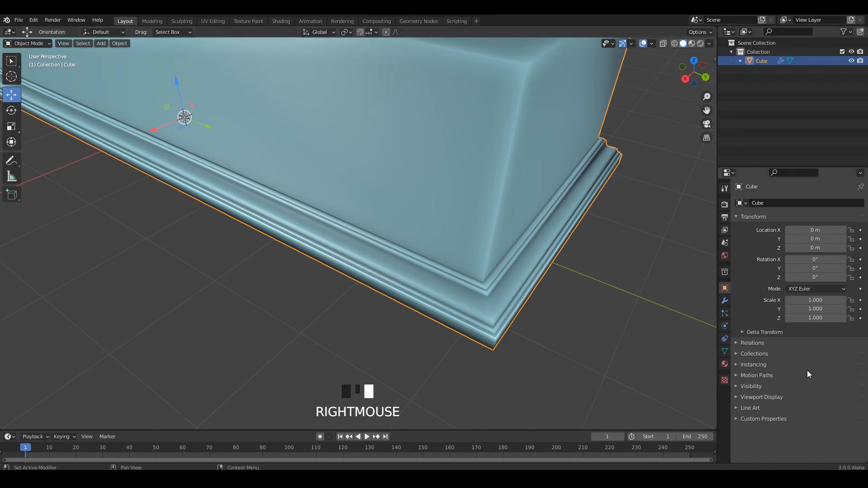
left_click(724, 351)
left_click(751, 358)
left_click(787, 371)
scroll(384, 243, "down", 5)
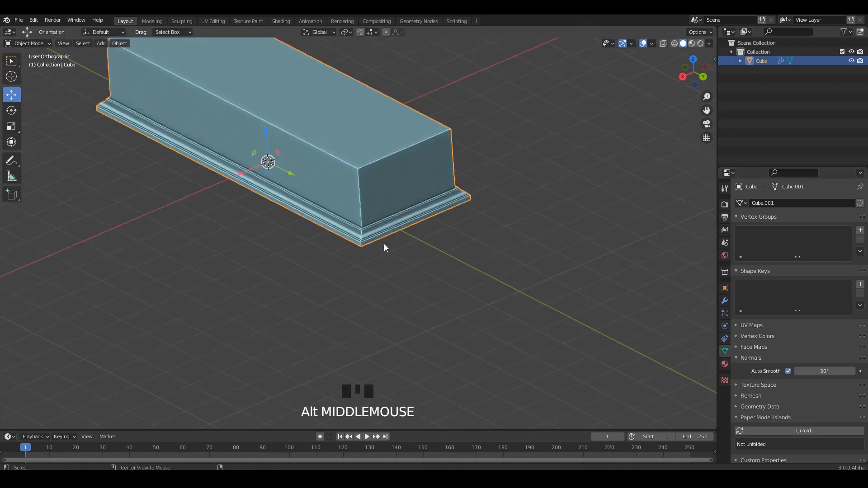
Move the box's top face straight up in stages, the last one about 5.16 m, to make a tall cabinet body.
middle_click_drag(384, 244, 420, 244, "alt")
key("s")
middle_click_drag(418, 163, 431, 193)
key("Tab")
left_click(434, 169)
key("3")
left_click(423, 152)
scroll(422, 156, "down", 4)
middle_click_drag(421, 164, 379, 210, "alt")
middle_click_drag(379, 213, 391, 254, "shift")
left_click_drag(368, 208, 368, 63)
scroll(368, 63, "down", 1)
middle_click_drag(366, 91, 366, 157, "shift")
left_click_drag(366, 158, 366, 56)
scroll(369, 136, "down", 1)
middle_click_drag(371, 137, 371, 195, "shift")
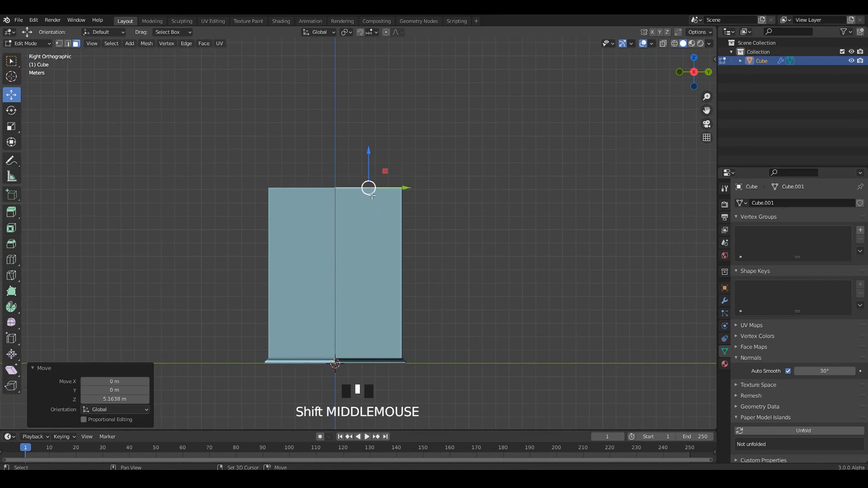
Lower the top face along Z to shorten the cabinet body.
left_click_drag(370, 158, 371, 237)
scroll(419, 189, "up", 2)
scroll(368, 190, "up", 1)
Inset the cabinet's front face and extrude it inward about 1.93 m to form a recess.
middle_click_drag(419, 190, 354, 277)
left_click(371, 172)
key("i")
left_click(459, 222)
key("e")
left_click(423, 258)
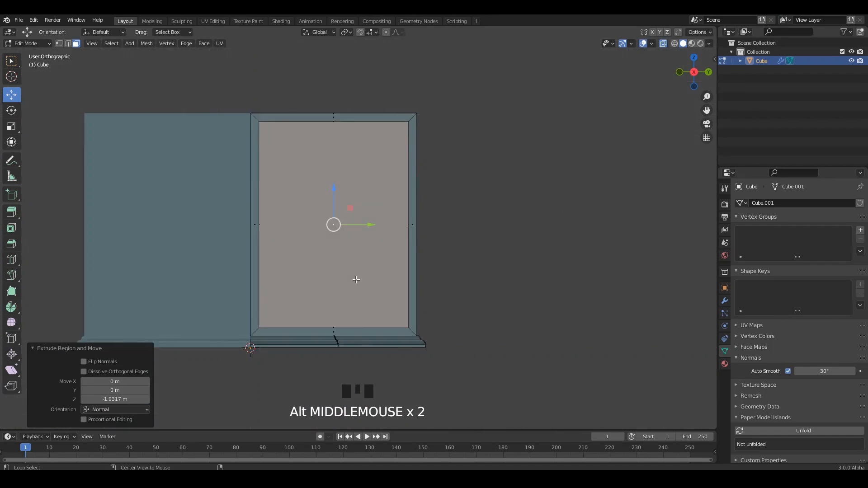
Move the recess's back face about 0.91 m deeper along X.
key("alt+z")
left_click_drag(337, 248, 321, 212)
key("alt+z")
middle_click_drag(322, 212, 248, 101)
Move the recess's centre wall along Y onto the mirror plane and delete its faces.
key("alt+z")
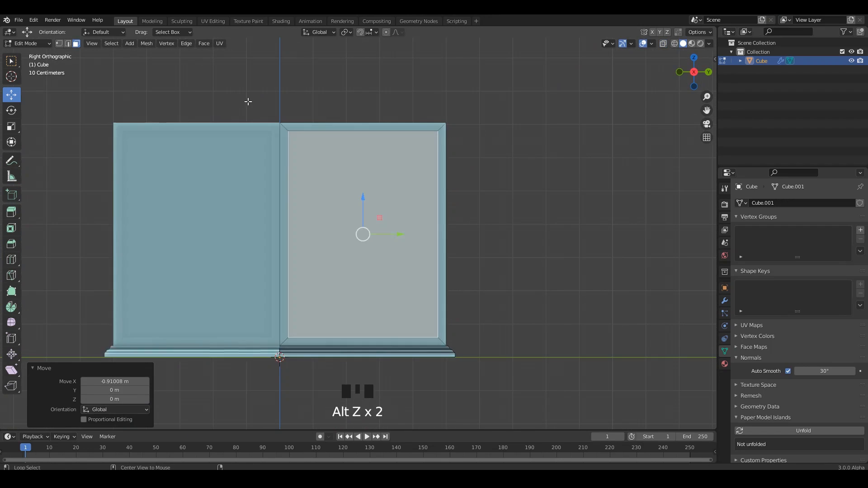
left_click_drag(248, 102, 311, 423)
left_click_drag(240, 238, 235, 238)
key("x")
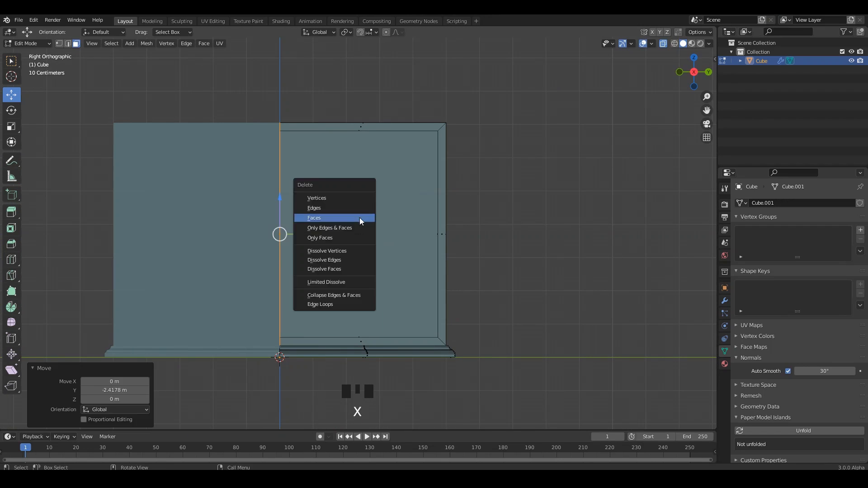
left_click(360, 219)
middle_click_drag(360, 185, 407, 226)
key("alt+z")
Return to Object Mode, deselect the cabinet and save the file.
key("Tab")
left_click(454, 243)
key("ctrl+s")
mouse_move(453, 246)
middle_mouse_down()
mouse_move(444, 226)
mouse_move(457, 248)
mouse_move(449, 233)
middle_mouse_up()
Move the recess's side wall inward along Y and raise its floor slightly to thicken the frame.
key("Tab")
left_click(432, 238)
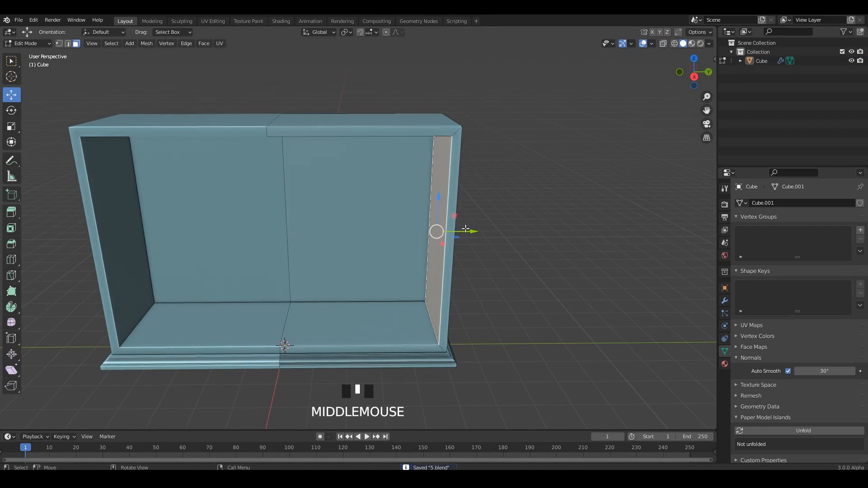
left_click_drag(462, 230, 455, 231)
left_click(356, 315)
left_click(353, 277, "shift")
middle_click_drag(351, 286, 360, 277)
key("ctrl+z")
left_click_drag(367, 292, 368, 284)
key("Tab")
left_click(486, 212)
Lower the recess's ceiling face slightly to thicken the top frame, and save the file.
middle_click_drag(487, 212, 366, 135, "shift")
key("Tab")
left_click_drag(366, 130, 365, 135)
scroll(523, 202, "down", 2)
key("Tab")
middle_click_drag(523, 202, 452, 260)
key("ctrl+s")
scroll(451, 260, "up", 2)
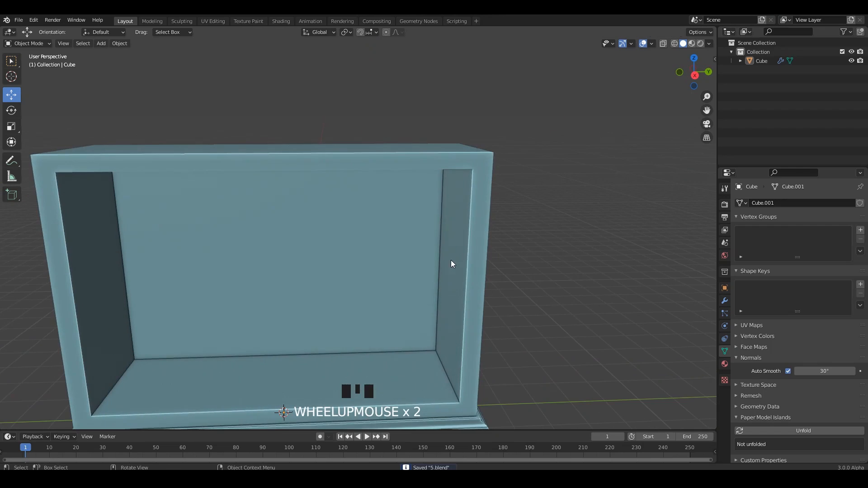
Try to subdivide an edge ring inside the recess.
key("Tab")
left_click(399, 315)
middle_click_drag(398, 316, 423, 276, "shift")
key("ctrl+e")
left_click(366, 286)
Add a loop cut around the cabinet's top and side near the front, slid to a factor of about -0.587.
middle_click_drag(474, 259, 494, 249, "shift")
key("ctrl+r")
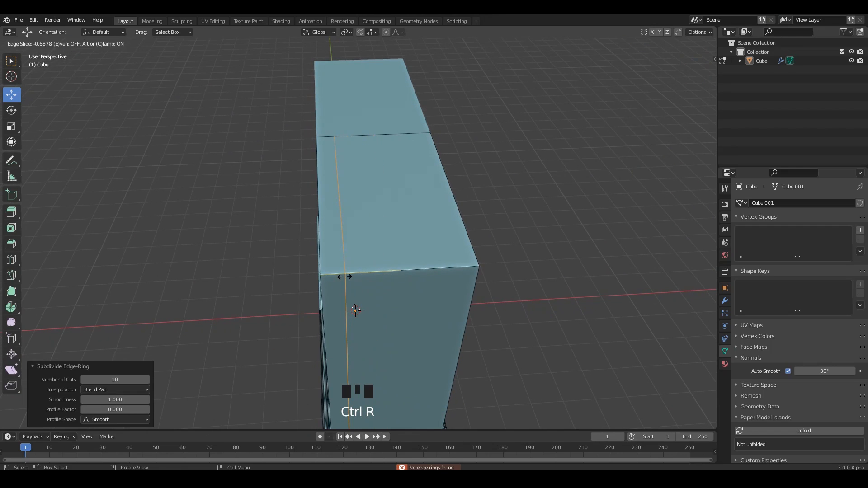
left_click(352, 278)
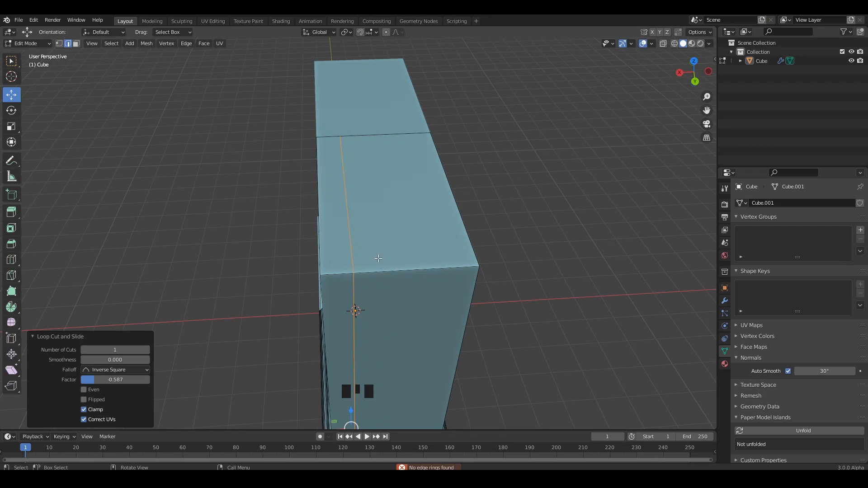
middle_click_drag(379, 258, 402, 264, "shift")
Extrude the rear part of the cabinet's top face up about 3 m, and up again about 5.9 m.
key("3")
left_click(412, 240)
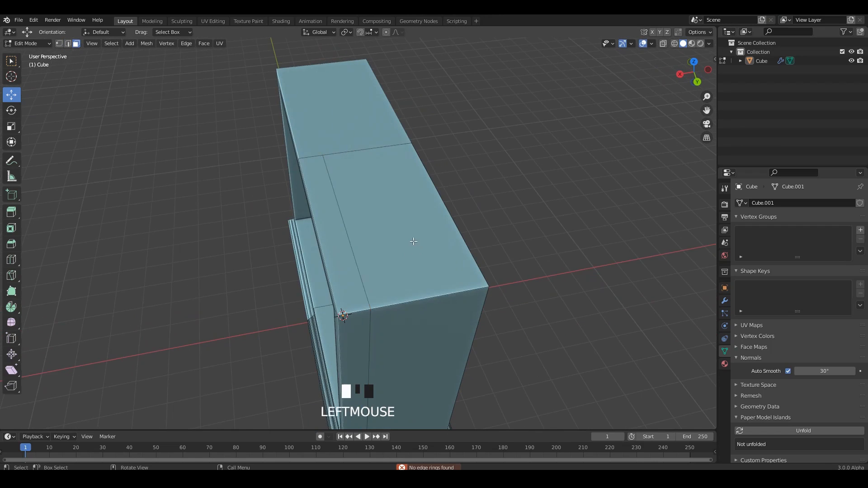
middle_click_drag(342, 316, 375, 357, "alt")
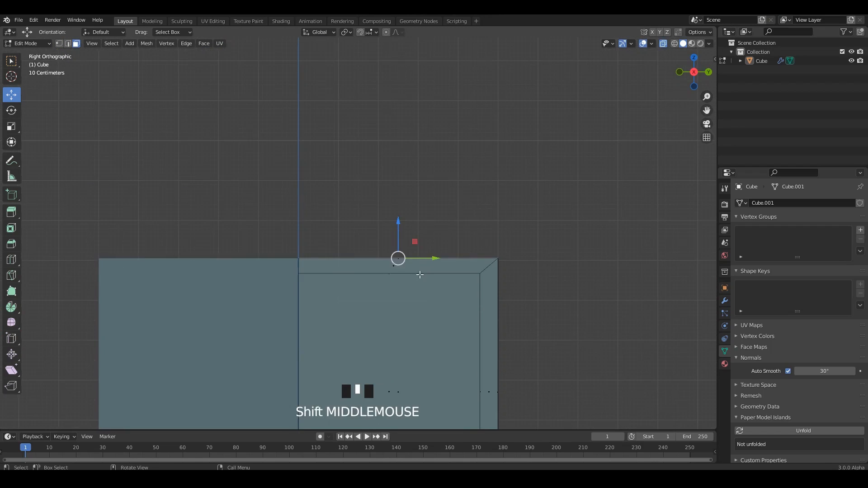
key("e")
left_click(431, 156)
scroll(407, 176, "down", 2)
middle_click_drag(391, 183, 389, 218, "shift")
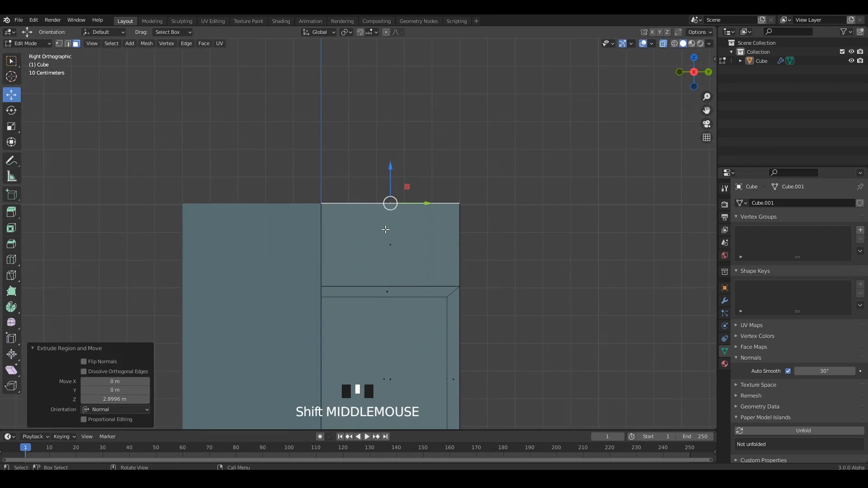
key("e")
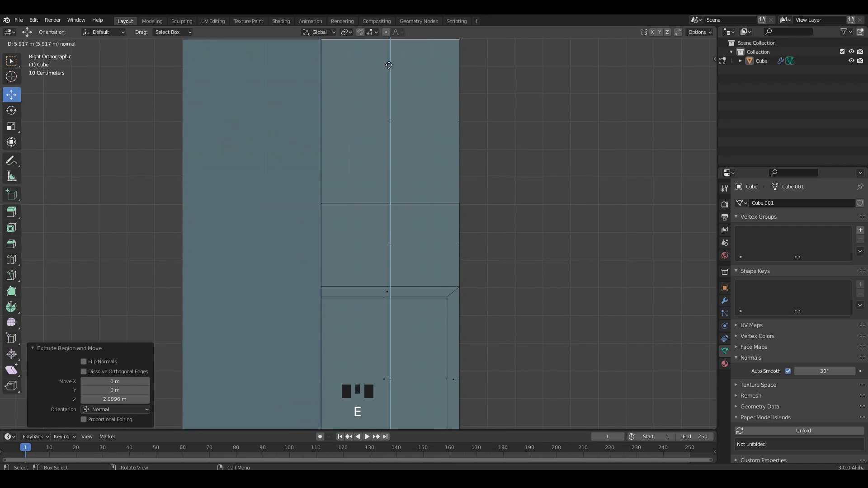
left_click(389, 65)
Extrude the uppermost section's front face forward about 0.62 m in the top view.
middle_click_drag(407, 185, 353, 215)
key("alt+z")
scroll(378, 196, "up", 2)
left_click(378, 196)
key("alt+z")
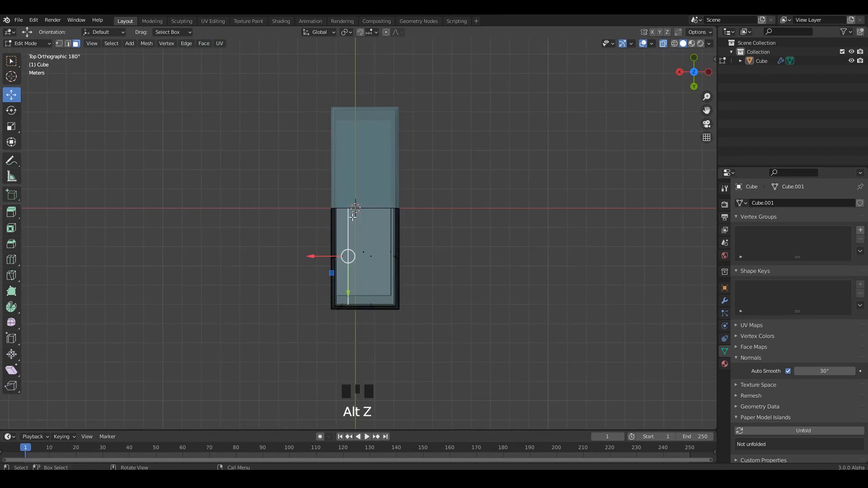
scroll(357, 230, "up", 5)
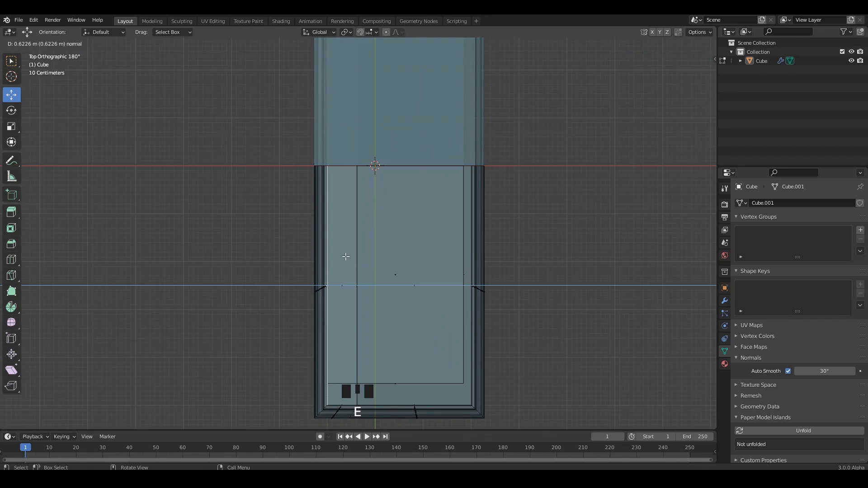
left_click(346, 256)
Inset the upper section's front face, recess it inward and move its back about 0.62 m deeper along X.
key("alt+z")
scroll(389, 217, "down", 3)
mouse_move(345, 256)
middle_mouse_down()
mouse_move(388, 217)
mouse_move(407, 212)
mouse_move(419, 231)
mouse_move(436, 217)
mouse_move(411, 259)
mouse_move(406, 233)
mouse_move(377, 233)
mouse_move(357, 262)
middle_mouse_up()
left_click(469, 229)
key("e")
left_click(384, 247)
key("alt+z")
key("ctrl+z")
key("alt+z")
key("alt+z")
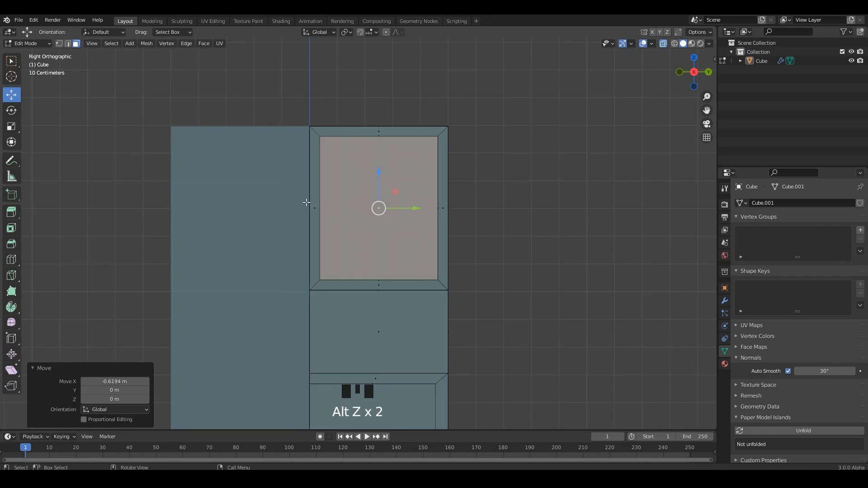
Move the upper recess's centre wall onto the mirror plane and delete its faces.
left_click(344, 277)
key("alt+z")
left_click_drag(353, 208, 289, 209)
key("x")
left_click(374, 216)
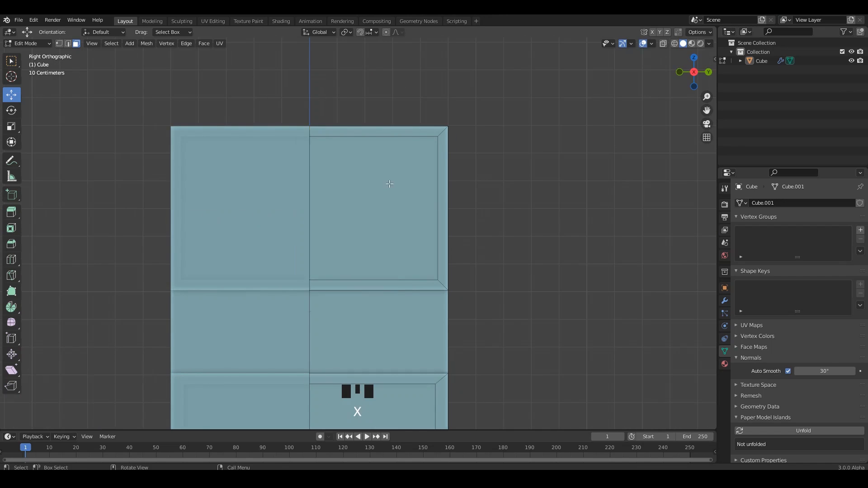
middle_click_drag(387, 182, 346, 239)
Select the cabinet's outer side vertices and move them inward along Y to narrow the whole cabinet.
key("Tab")
left_click(430, 280)
middle_click_drag(430, 280, 484, 248)
key("alt+z")
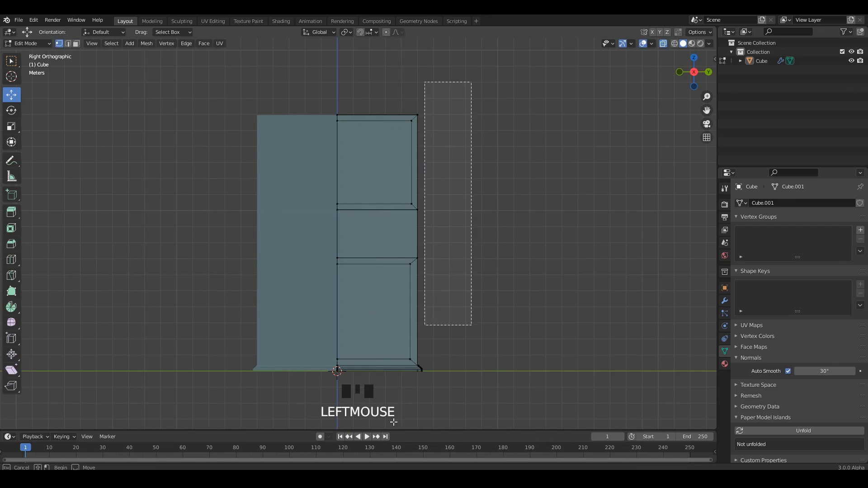
left_click_drag(447, 335, 428, 330)
key("alt+z")
key("Tab")
left_click(500, 213)
Inset the front face of the middle section by about 0.31 m.
middle_click_drag(418, 216, 371, 226)
scroll(414, 234, "up", 1)
key("Tab")
scroll(374, 235, "up", 1)
left_click(380, 225)
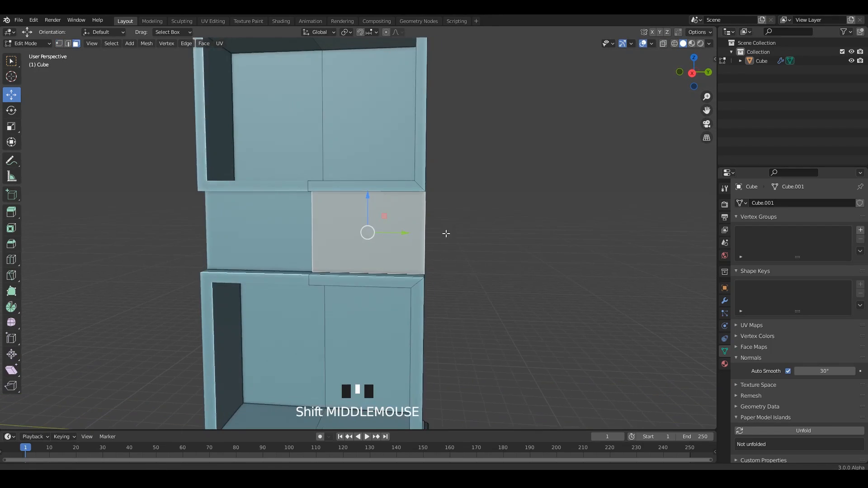
key("i")
left_click(496, 237)
middle_click_drag(470, 244, 416, 253, "alt")
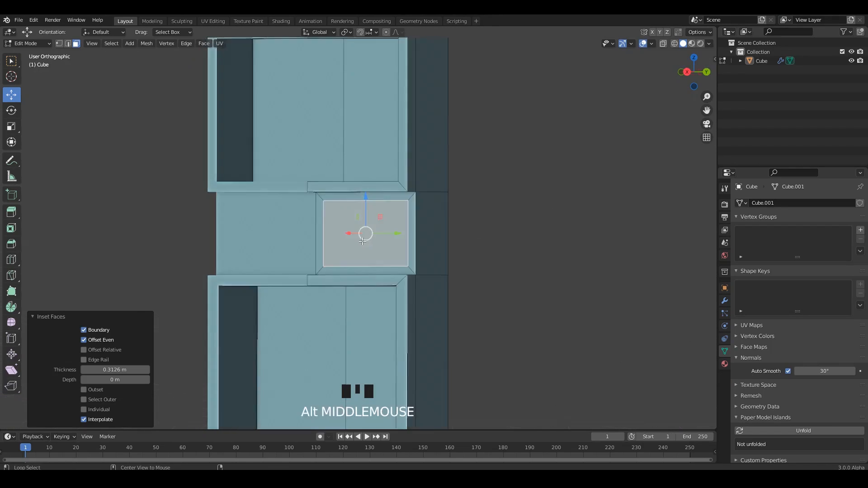
Extrude the inset middle face inward to form a deep recess.
key("alt+z")
key("e")
left_click(431, 264)
mouse_move(337, 248)
middle_mouse_down()
mouse_move(388, 242)
mouse_move(337, 240)
middle_mouse_up()
middle_click_drag(289, 213, 339, 208, "alt")
Move the middle recess's centre wall onto the mirror plane and delete its faces.
key("alt+z")
key("alt+z")
left_click_drag(281, 172, 331, 277)
middle_click_drag(331, 277, 385, 280, "shift")
scroll(385, 278, "up", 1)
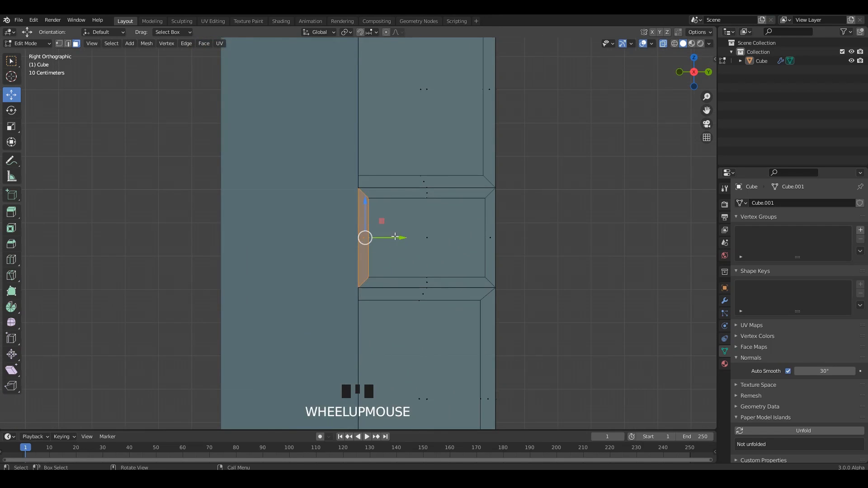
left_click_drag(401, 237, 307, 241)
key("alt+z")
middle_click_drag(424, 228, 415, 245)
key("x")
left_click(416, 245)
key("Tab")
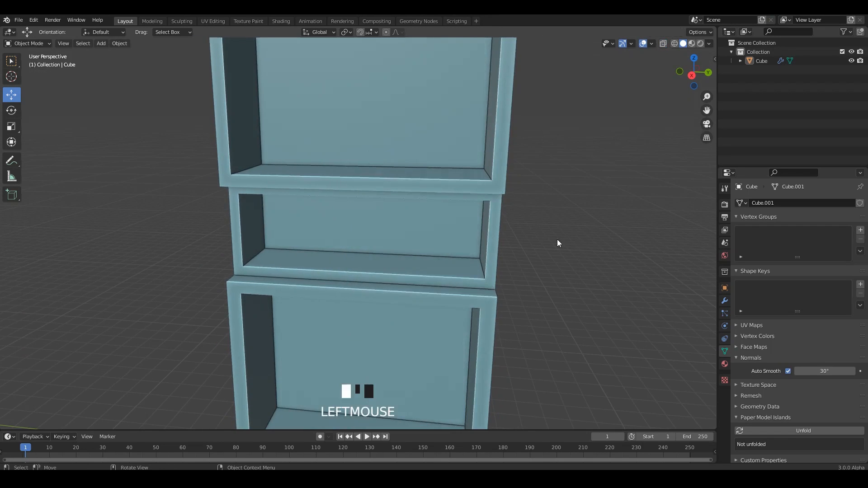
Save the file, duplicate the middle recess's back face in place and scale the copy to about 0.074 along Z.
middle_click_drag(557, 239, 410, 232)
key("ctrl+s")
key("ctrl+s")
key("Tab")
left_click(403, 209)
scroll(398, 199, "up", 2)
key("shift+d")
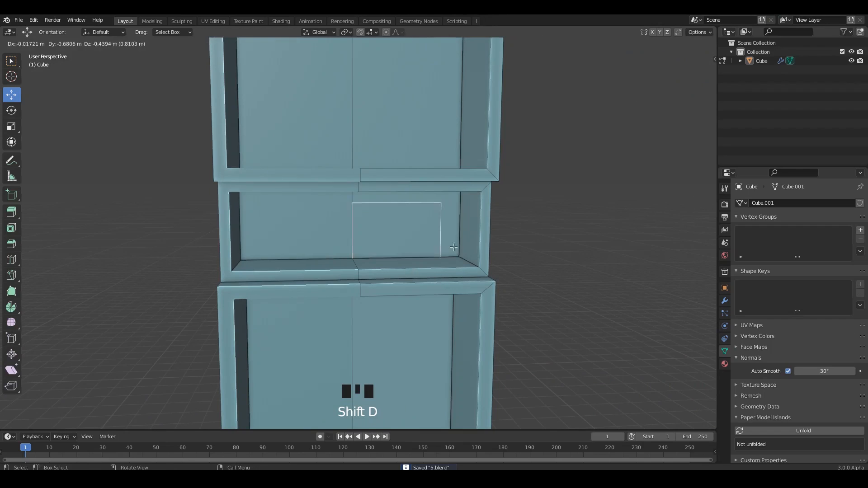
right_click(449, 254)
middle_click_drag(449, 254, 565, 278)
key("s")
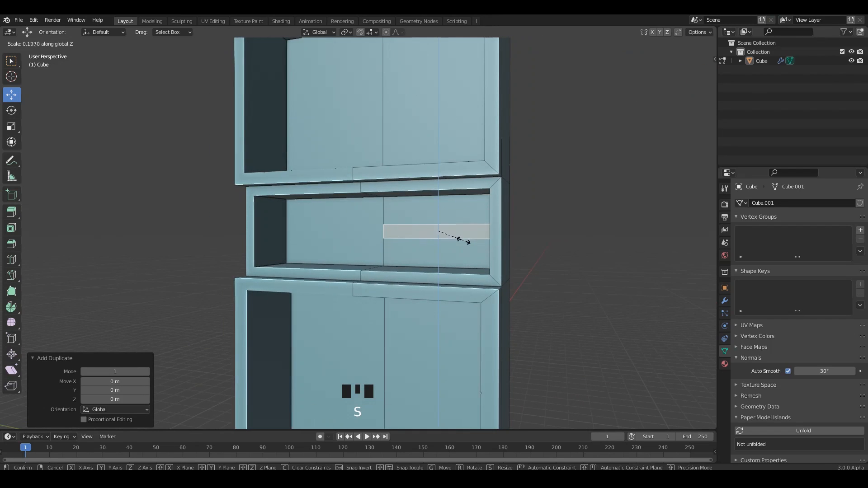
left_click(470, 242)
Extrude the thin strip forward about 1.86 m to form a shelf in the middle recess.
key("ctrl+KP_1")
key("alt+z")
middle_click_drag(484, 236, 529, 273, "shift")
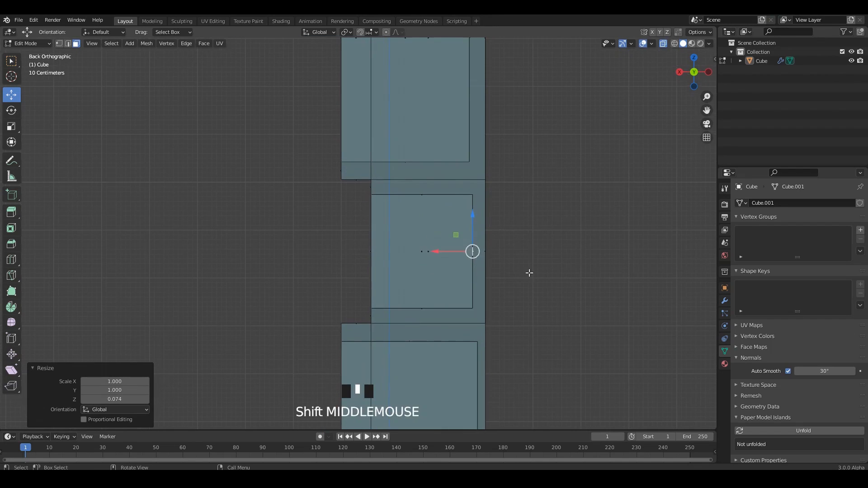
left_click(440, 273)
key("alt+z")
middle_click_drag(439, 273, 535, 297)
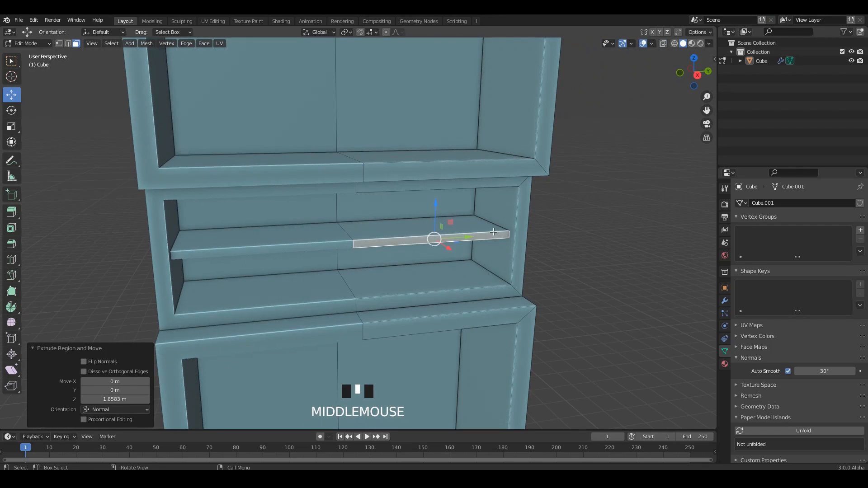
Select the whole middle shelf and move it about 0.05 m back along X.
key("l")
left_click_drag(460, 228, 465, 229)
key("alt+z")
middle_click_drag(521, 254, 502, 252, "alt")
key("alt+z")
key("alt+z")
middle_click_drag(445, 243, 447, 266)
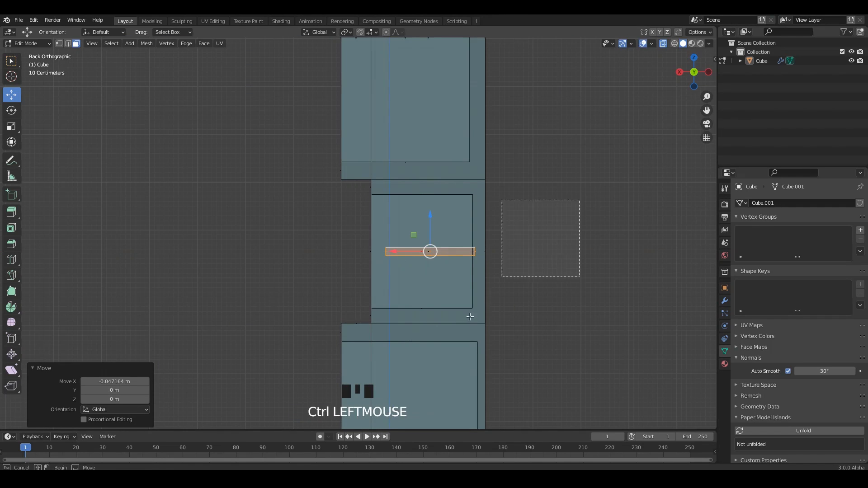
Move the middle shelf's front face about 0.17 m forward along X and save the file.
left_click_drag(470, 317, 468, 318, "ctrl")
left_click(359, 251)
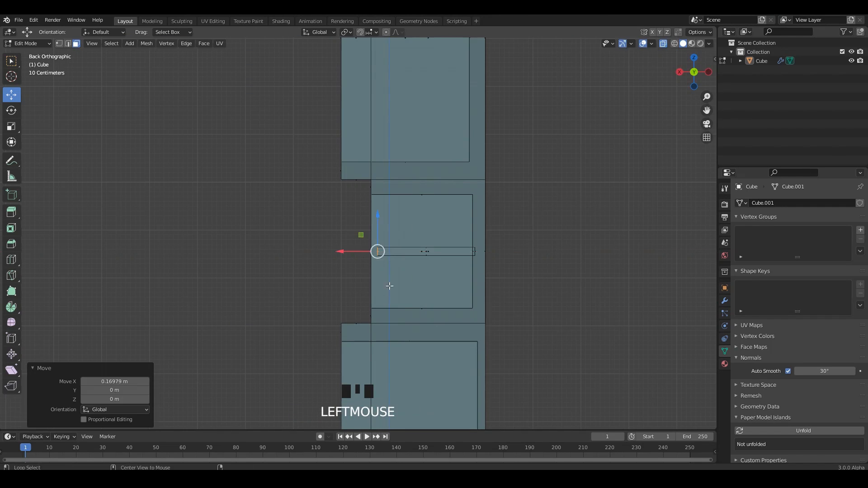
middle_click_drag(378, 252, 508, 247)
key("Tab")
key("ctrl+s")
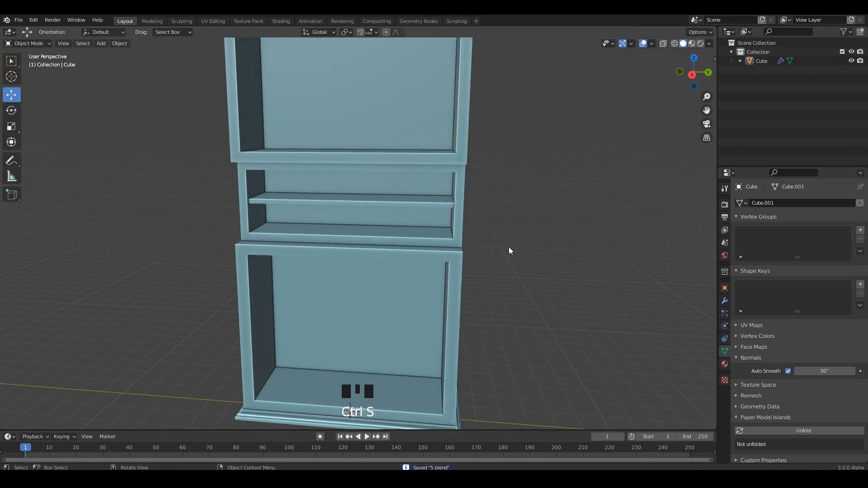
Shape the exposed ledge on top of the lower section into a thin lip projecting forward, and save the file.
middle_click_drag(438, 222, 482, 239)
key("Tab")
middle_click_drag(391, 244, 417, 240)
left_click(414, 253, "shift")
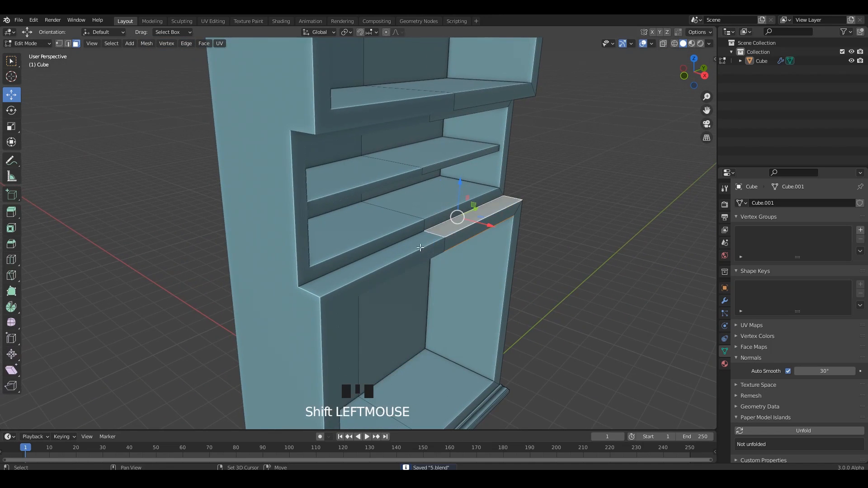
left_click(420, 255, "shift")
scroll(429, 245, "up", 2)
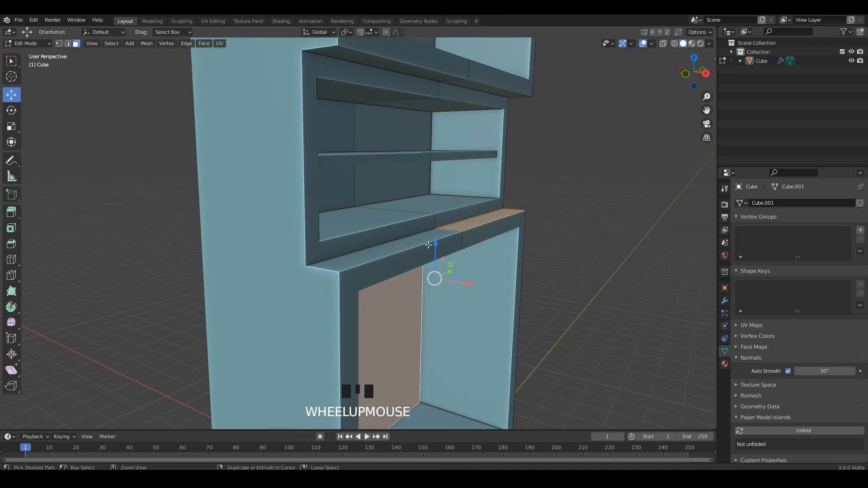
key("ctrl+s")
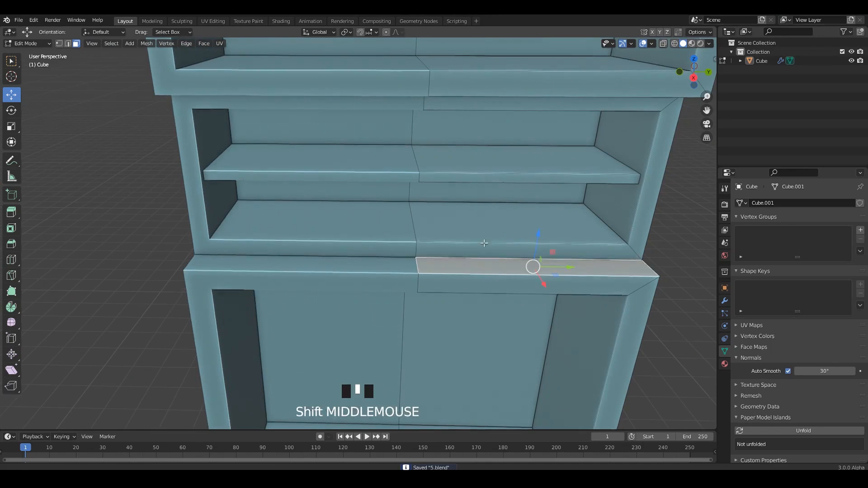
middle_click_drag(483, 243, 457, 244, "shift")
middle_click_drag(457, 244, 520, 224)
key("ctrl+s")
scroll(429, 239, "up", 1)
left_click(399, 222)
left_click(390, 242)
left_click(360, 248)
key("Tab")
scroll(398, 253, "down", 3)
left_click(553, 235)
Select the top faces of the upper section and extrude them upward to form a cap.
scroll(509, 228, "down", 1)
middle_click_drag(520, 224, 497, 221, "shift")
middle_click_drag(470, 199, 455, 295, "shift")
middle_click_drag(497, 165, 456, 252, "shift")
middle_click_drag(457, 251, 443, 314, "shift")
scroll(436, 281, "up", 2)
key("Tab")
left_click(426, 233)
middle_click_drag(396, 213, 406, 272)
left_click(408, 279, "shift")
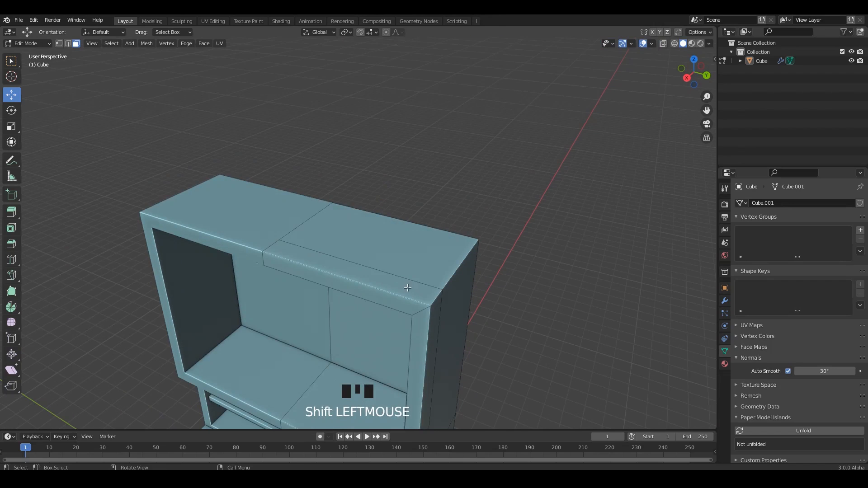
left_click(406, 286, "shift")
left_click(428, 261, "shift")
key("ctrl+KP_1")
key("alt+z")
key("e")
middle_click_drag(328, 238, 421, 246, "shift")
left_click(365, 233)
key("alt+z")
Fatten the cap's surrounding side faces outward by 0.266 m with Offset Even enabled, and save the file.
left_click(420, 242)
left_click(412, 244, "alt+shift")
key("alt+s")
left_click(423, 241)
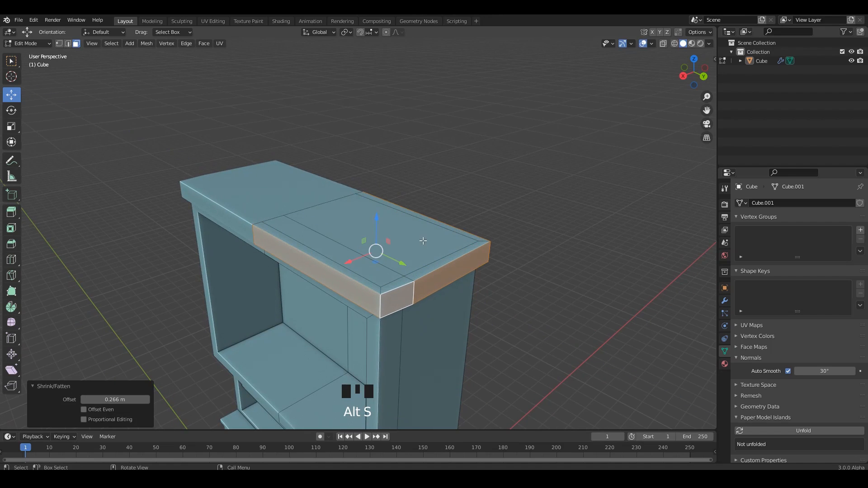
left_click(84, 410)
middle_click_drag(452, 272, 364, 289)
key("Tab")
scroll(477, 283, "down", 4)
key("ctrl+s")
Try duplicating the lower recess's floor and raising the copy about 2.3 m as a shelf.
key("Tab")
left_click(383, 274)
scroll(384, 274, "up", 1)
key("ctrl+s")
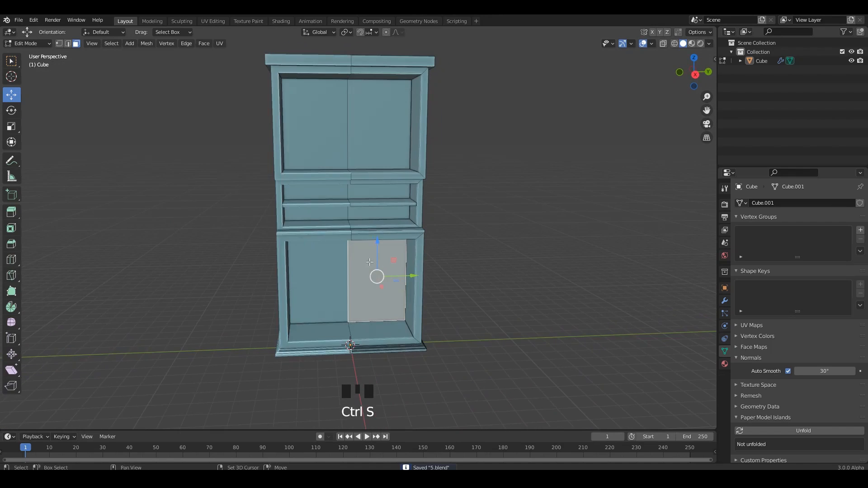
left_click(385, 170)
middle_click_drag(371, 226, 388, 210, "shift")
key("ctrl+s")
scroll(401, 230, "up", 3)
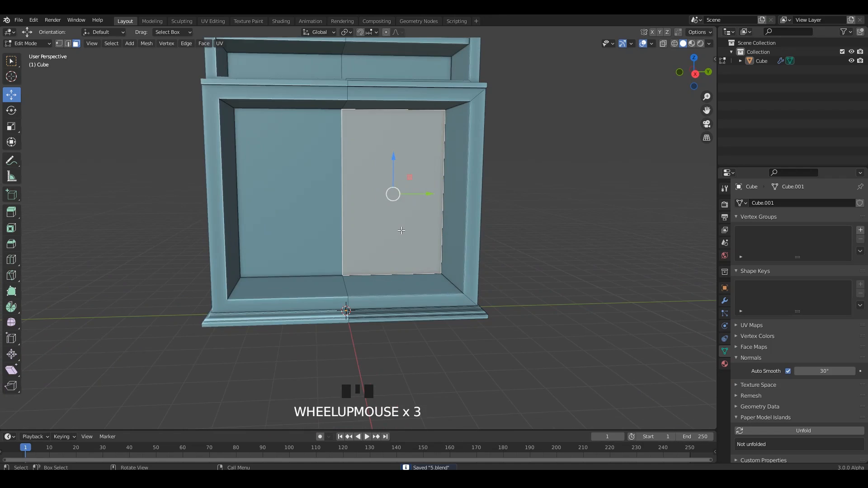
left_click(394, 277)
middle_click_drag(394, 277, 398, 267)
key("shift+d")
left_click_drag(397, 257, 399, 196)
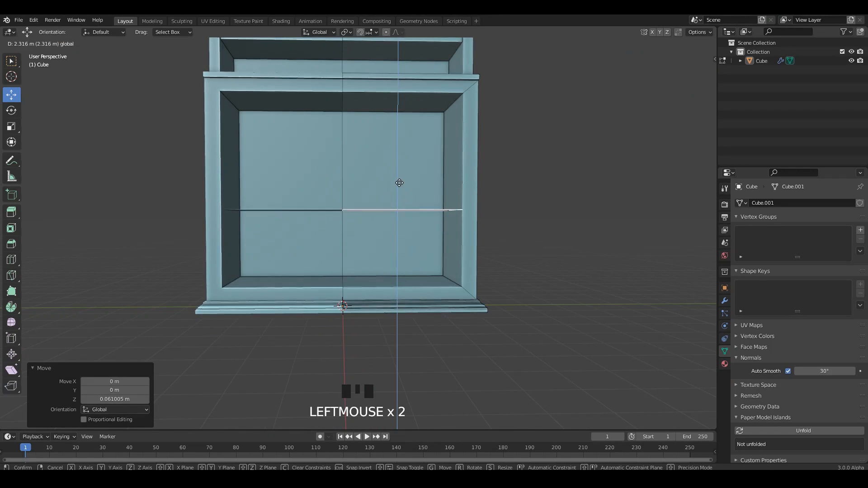
key("ctrl+z")
Try a single horizontal loop cut with a bevel around the lower section.
middle_click_drag(494, 232, 464, 204)
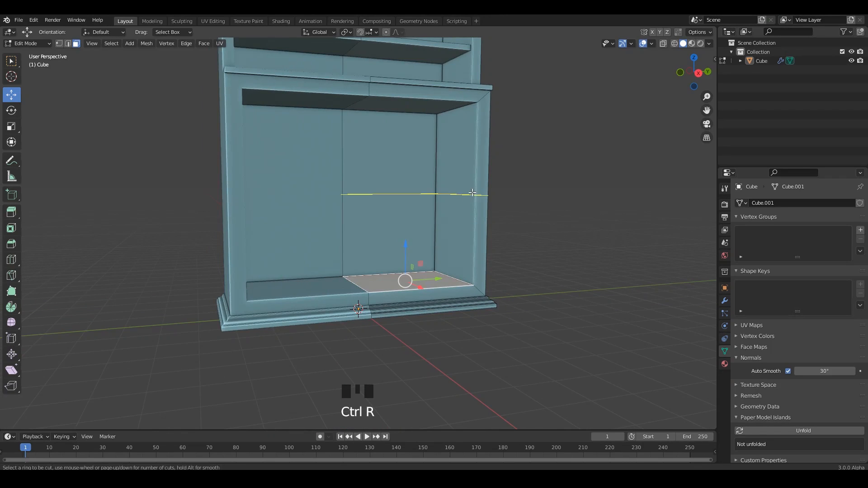
left_click(471, 192)
middle_click_drag(517, 203, 497, 218, "shift")
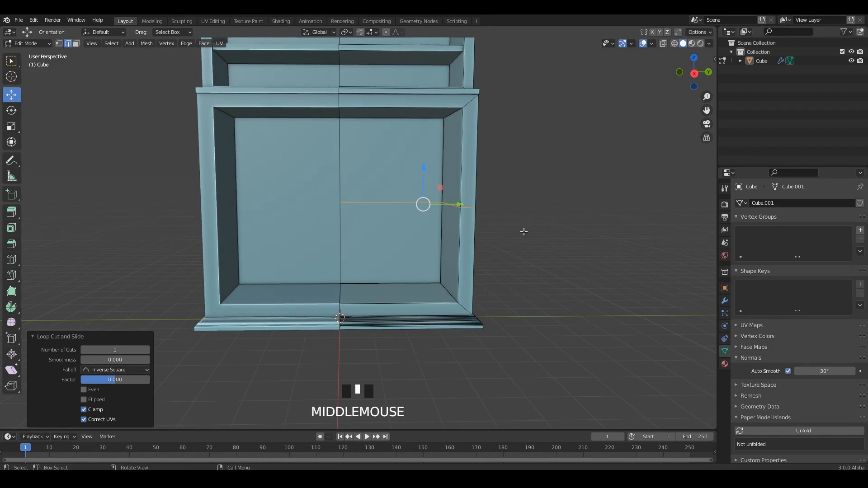
key("ctrl+b")
key("Escape")
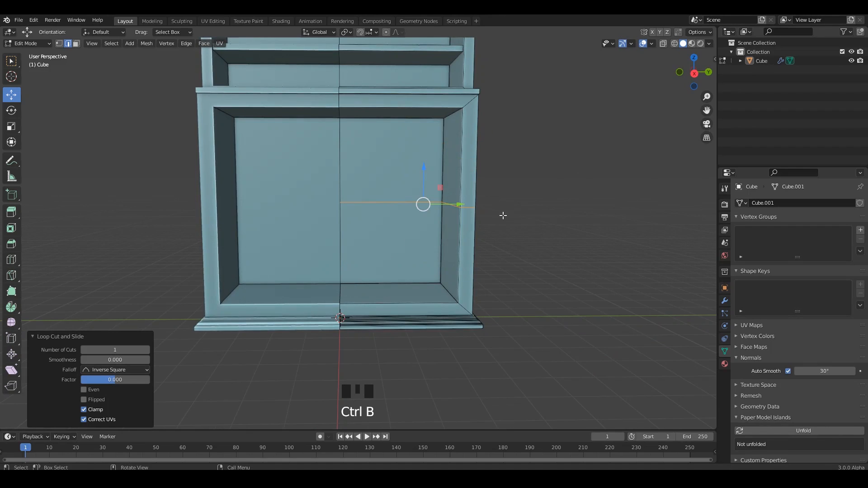
key("ctrl+z")
Add two horizontal loop cuts around the lower section.
left_click(421, 202)
middle_click_drag(422, 201, 416, 201, "alt")
left_click(416, 202)
Flatten each of the two loop cuts by scaling it to 0 along Z.
left_click(402, 172, "alt+shift")
key("s")
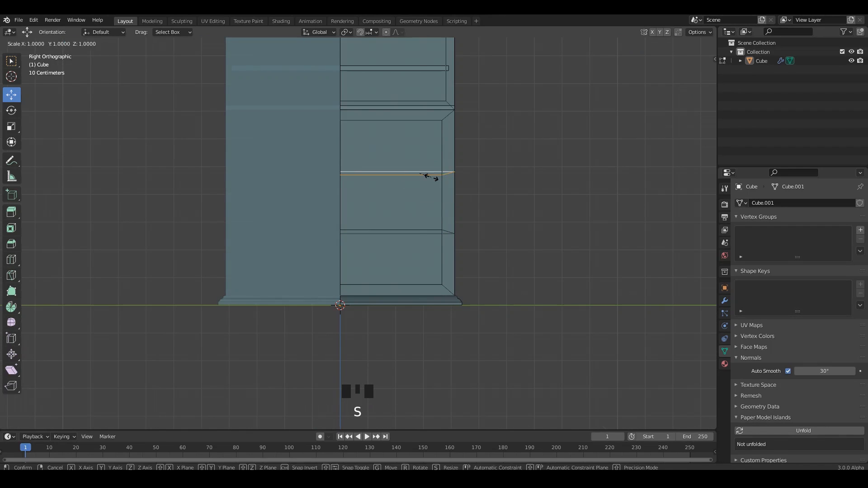
key("z")
key("0")
key("Return")
left_click(423, 226, "alt+shift")
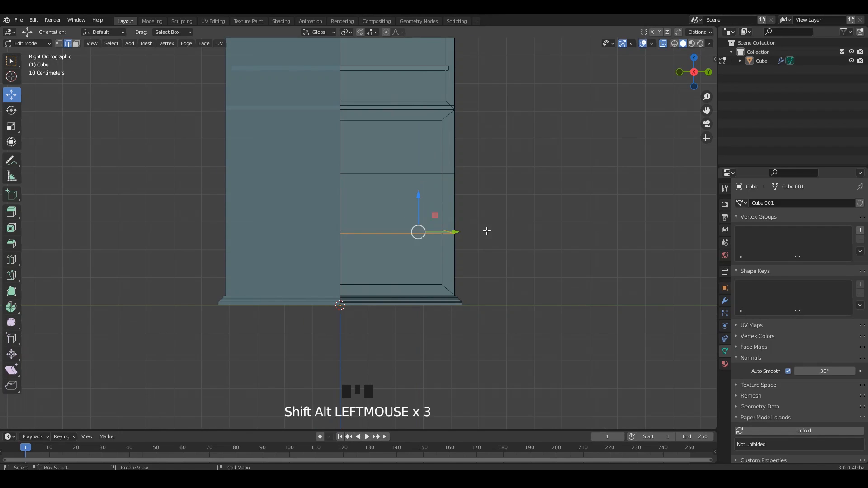
key("s")
key("z")
key("0")
key("Return")
key("alt+z")
Bevel both edge loops by about 0.15 m to create two narrow bands inside the lower recess.
middle_click_drag(487, 231, 479, 226)
left_click(442, 185, "alt+shift")
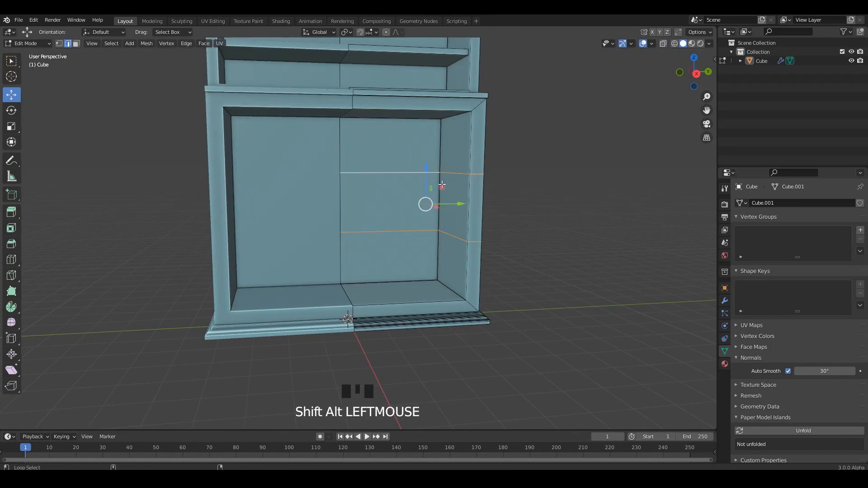
scroll(533, 287, "up", 2)
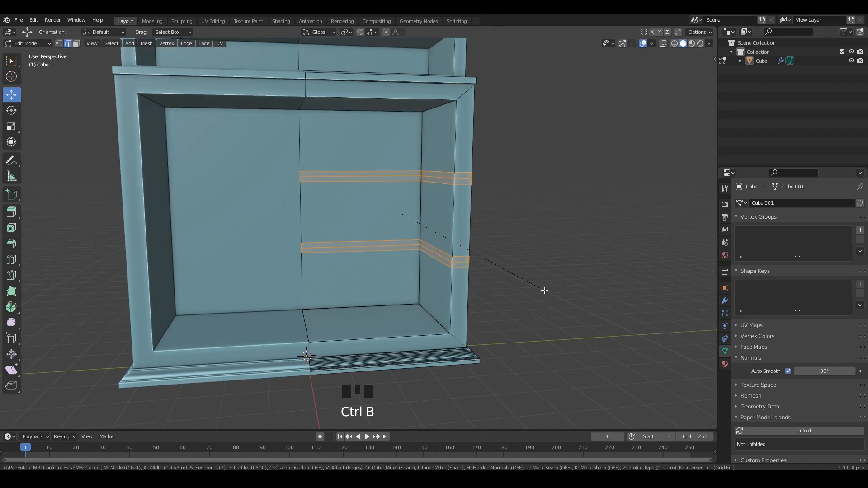
left_click(544, 290)
middle_click_drag(544, 290, 555, 260)
Duplicate the two bands on the recess's side wall and move the copies about 0.21 m back along X.
key("3")
left_click(442, 210)
left_click(460, 254)
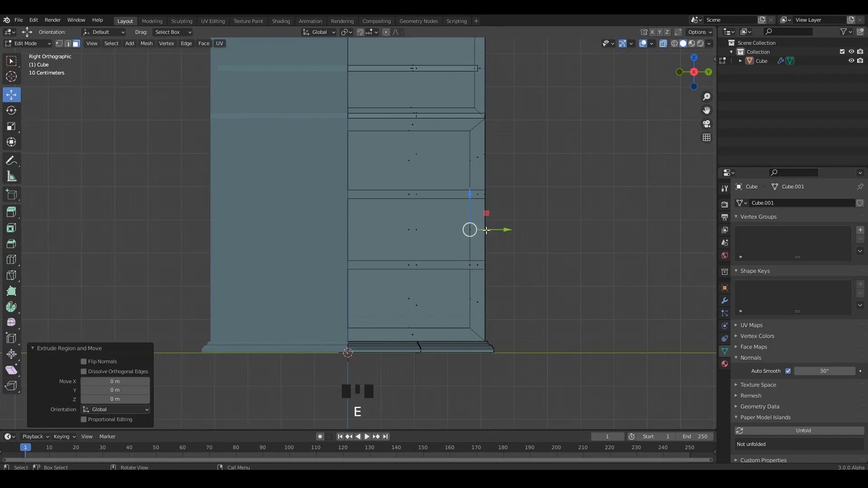
key("ctrl+z")
middle_click_drag(460, 254, 519, 265)
key("alt+z")
key("shift+d")
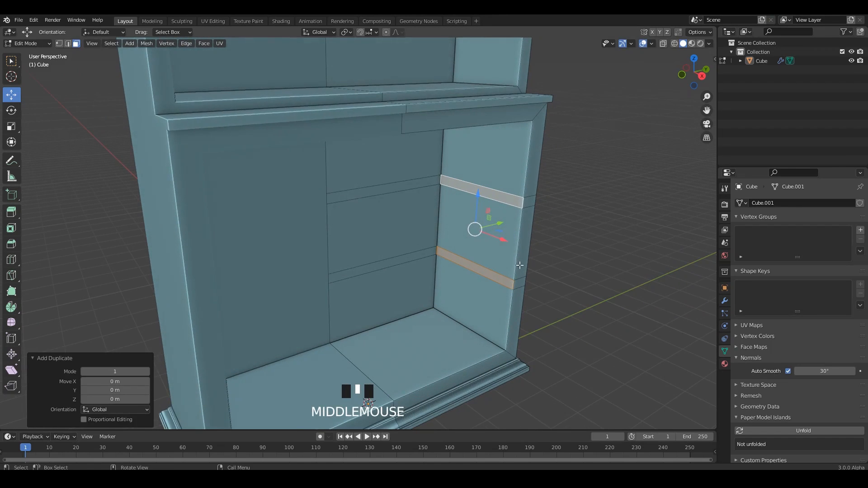
left_click_drag(506, 242, 500, 241)
Extrude the duplicated bands across to the mirror plane to form two full-width shelves in the lower section.
middle_click_drag(501, 240, 456, 253)
key("e")
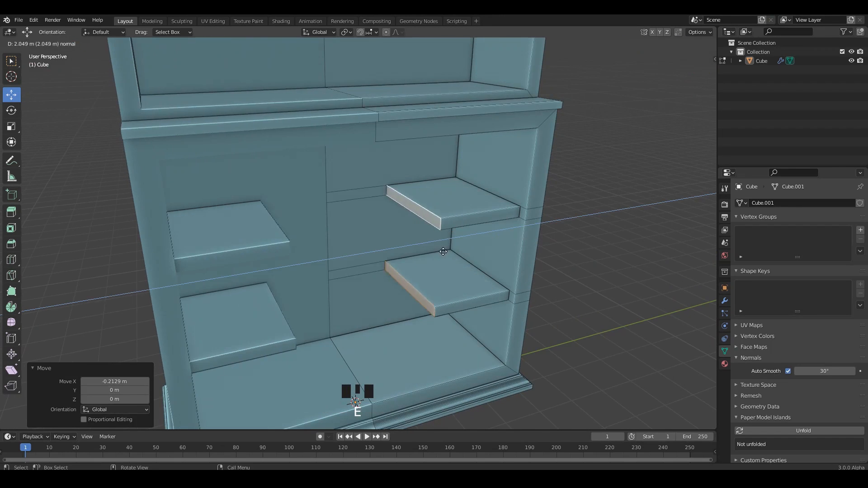
left_click(376, 263)
middle_click_drag(376, 263, 336, 252)
key("Tab")
scroll(472, 212, "down", 3)
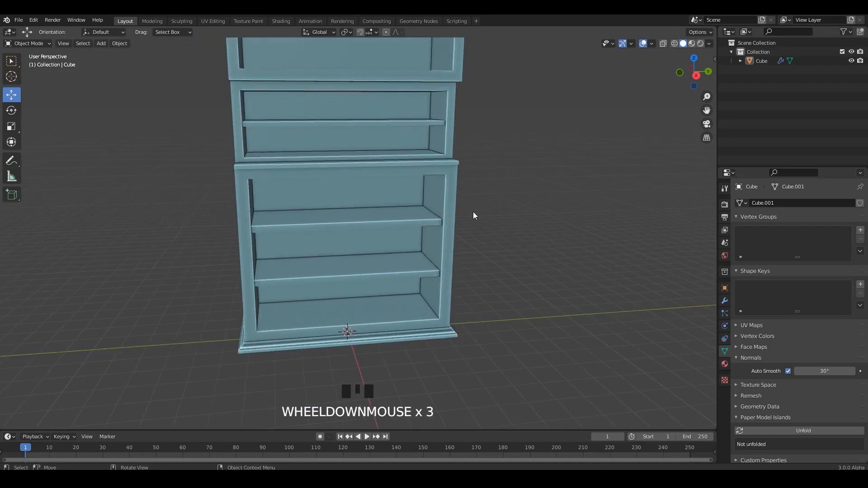
mouse_move(473, 212)
middle_mouse_down("shift")
mouse_move(487, 271)
mouse_move(471, 258)
mouse_move(476, 225)
middle_mouse_up("shift")
scroll(398, 286, "up", 3)
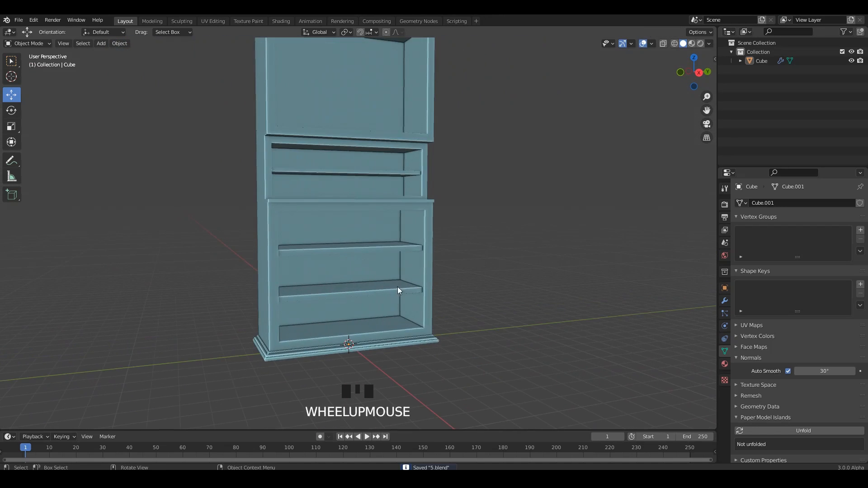
Duplicate the back wall's face between the two lower shelves and extrude the copy about 3.53 m forward into a drawer block.
key("Tab")
left_click(385, 273)
middle_click_drag(384, 274, 403, 292)
key("shift+d")
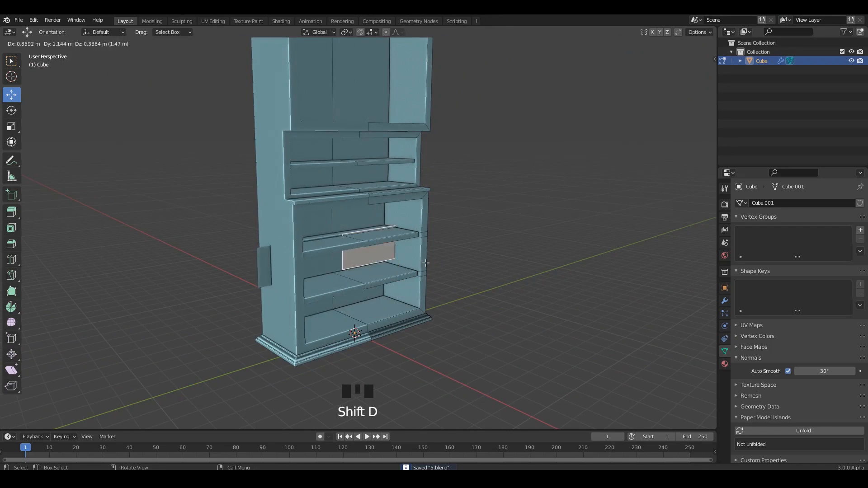
right_click(424, 265)
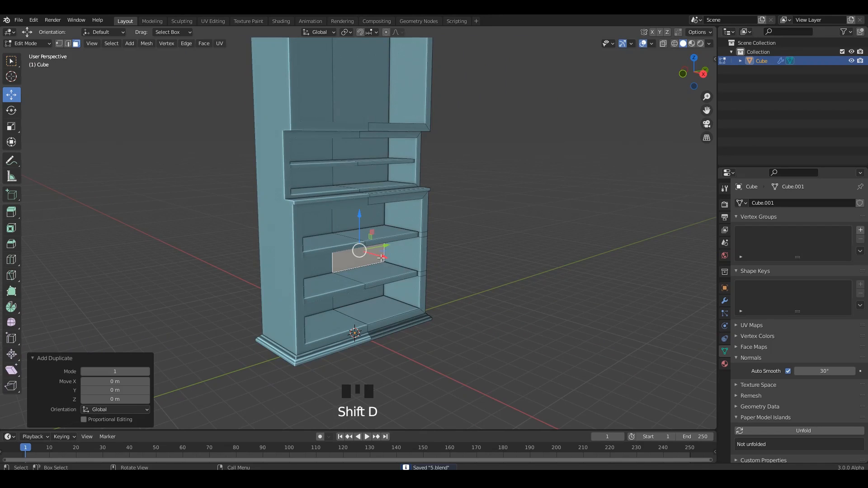
left_click(422, 282)
scroll(423, 278, "up", 2)
middle_click_drag(422, 271, 436, 295)
left_click(436, 295)
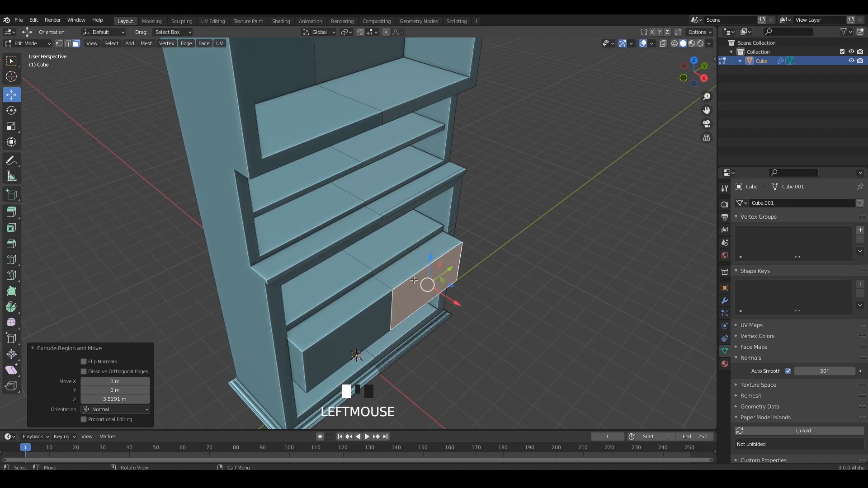
Select the whole linked drawer block, move it forward out of the cabinet and save the file.
key("l")
left_click_drag(419, 279, 539, 345)
middle_click_drag(539, 345, 491, 312, "shift")
key("ctrl+s")
Inset the drawer block's upper face by about 0.23 m.
left_click(486, 265)
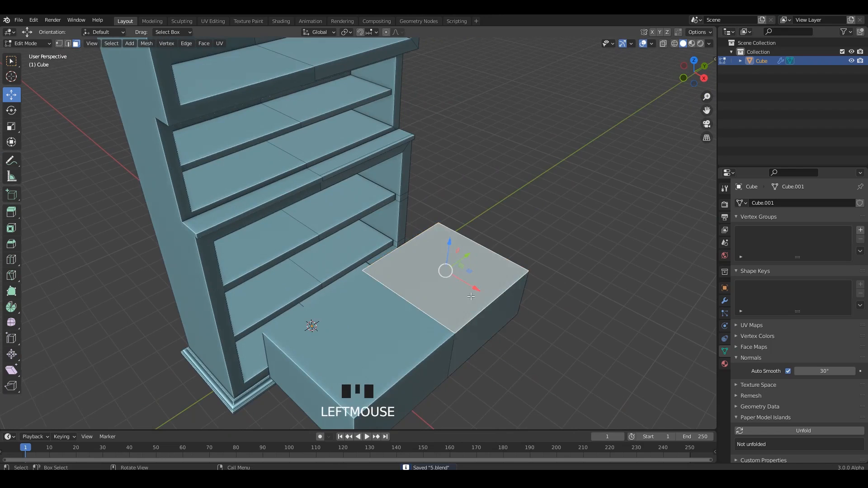
scroll(455, 282, "up", 2)
middle_click_drag(486, 264, 407, 253)
key("i")
left_click(511, 316)
Move the inset's centre-side edge along Y onto the mirror plane and delete the leftover geometry there.
key("alt+z")
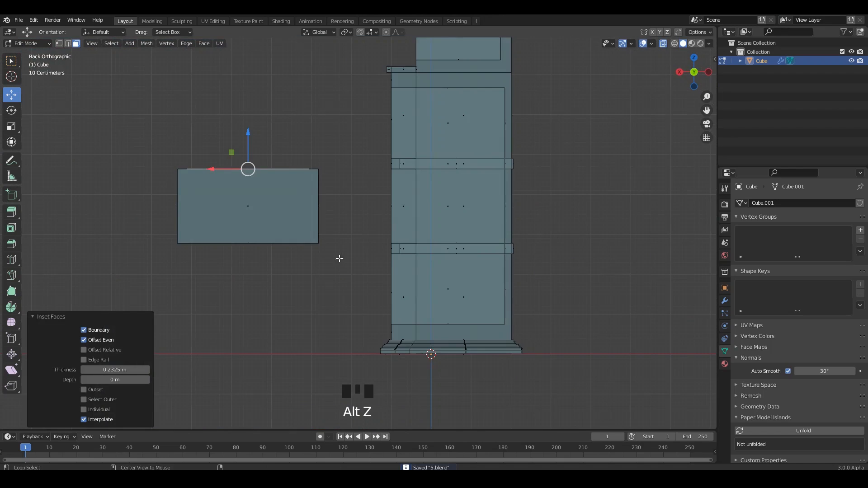
scroll(410, 223, "up", 2)
middle_click_drag(339, 257, 466, 301, "shift")
left_click(402, 252)
key("alt+z")
left_click_drag(395, 246, 548, 290)
left_click_drag(467, 227, 467, 267)
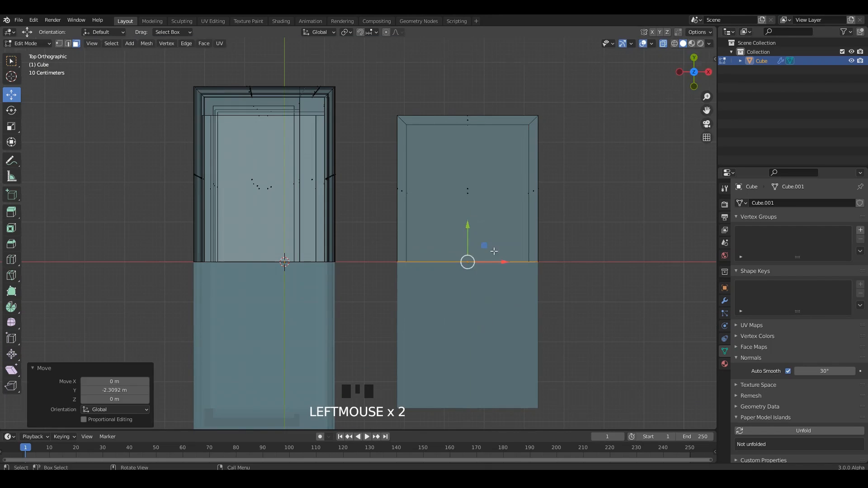
key("alt+z")
middle_click_drag(467, 267, 595, 287)
key("x")
left_click(474, 248)
key("Tab")
key("Tab")
Extrude the inset face down to hollow out the drawer, and extrude its front into a taller panel.
left_click(533, 199)
key("e")
left_click(529, 206)
left_click(497, 186)
key("Tab")
left_click(512, 227)
key("Tab")
Duplicate the drawer's front face, scale the copy down and shorten it into a narrow handle plate at the centre.
left_click(501, 238)
key("shift+d")
right_click(502, 242)
key("s")
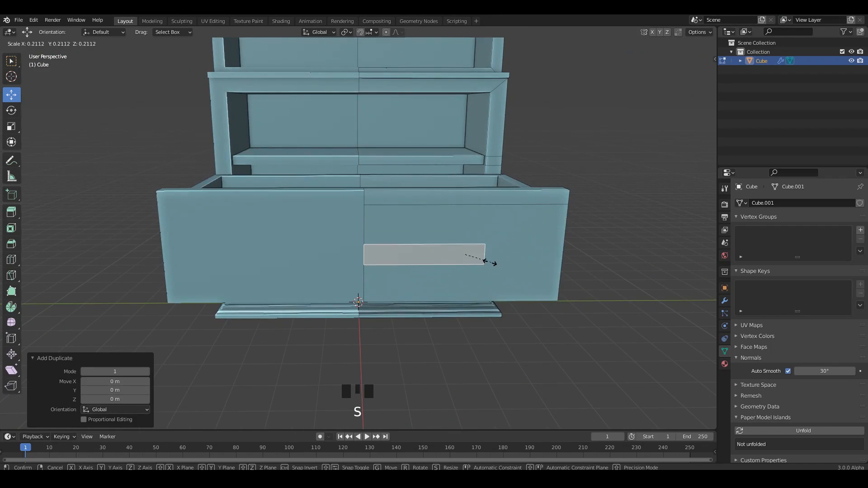
left_click(468, 257)
middle_click_drag(468, 258, 434, 242)
left_click_drag(434, 242, 405, 246)
Extrude the handle plate outward from the drawer front and raise the handle's upper face about 0.2 m along Z.
scroll(481, 239, "up", 2)
middle_click_drag(404, 246, 502, 207)
left_click_drag(509, 223, 506, 217)
key("ctrl+z")
middle_click_drag(506, 217, 482, 198)
left_click(518, 230)
left_click(488, 205)
left_click_drag(492, 188, 497, 175)
Move the handle's upper front vertices back along X to give the handle a sloped, wedge-shaped front.
middle_click_drag(497, 175, 500, 204, "alt")
scroll(500, 204, "up", 2)
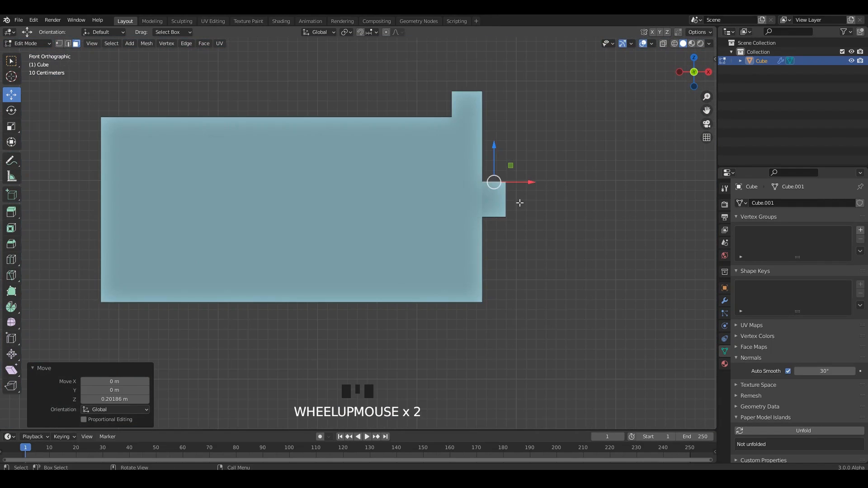
key("alt+z")
left_click(512, 187)
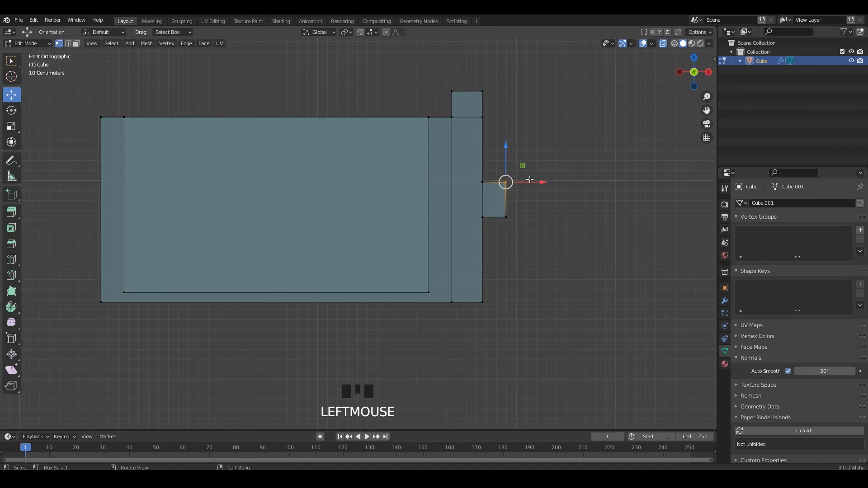
left_click_drag(514, 180, 513, 180)
key("alt+z")
scroll(469, 246, "down", 5)
middle_click_drag(544, 246, 406, 211)
key("Tab")
key("Tab")
scroll(452, 235, "up", 2)
key("Tab")
key("Tab")
key("Tab")
key("Tab")
Extrude the side of the drawer's front panel outward so that it overhangs the drawer's side wall.
middle_click_drag(474, 196, 384, 226)
middle_click_drag(384, 226, 437, 274, "shift")
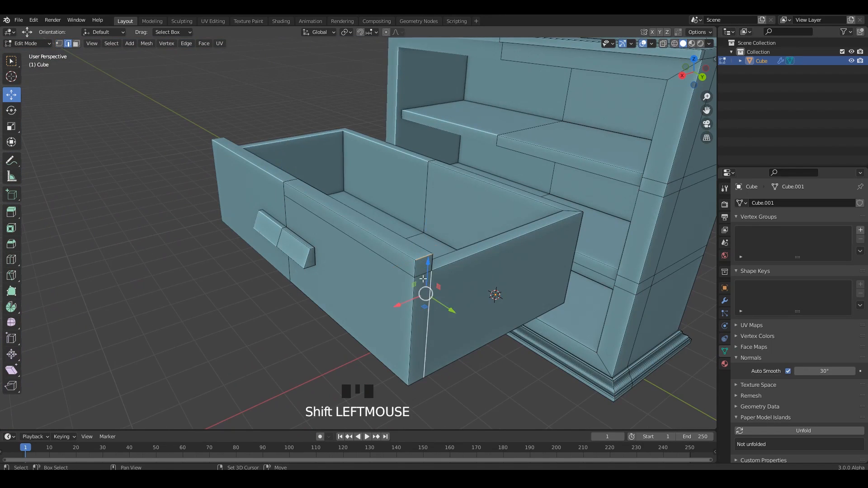
middle_click_drag(435, 275, 523, 286)
key("e")
left_click(485, 283)
key("Tab")
key("Tab")
left_click_drag(548, 256, 553, 256)
key("Tab")
left_click(452, 348)
key("Tab")
Select the whole drawer with its handle and move it about 5.35 m back along X into the lower section.
middle_click_drag(351, 241, 398, 219)
left_click(514, 214)
key("l")
key("alt+z")
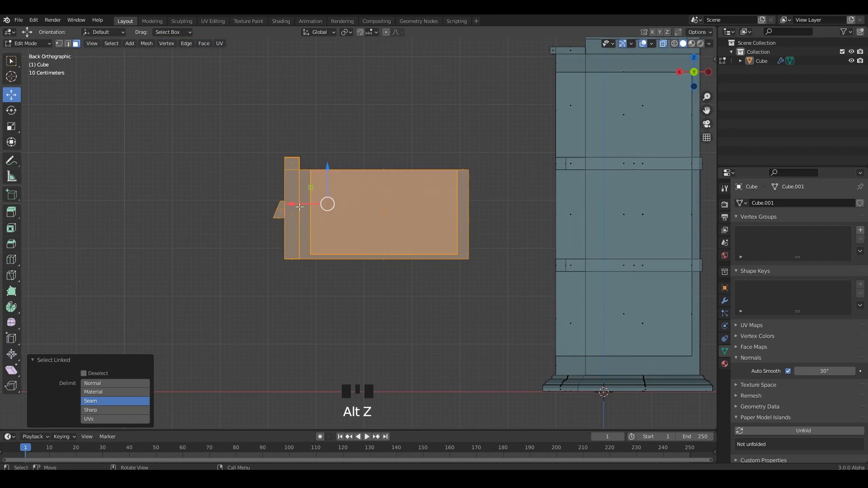
left_click_drag(325, 210, 563, 232)
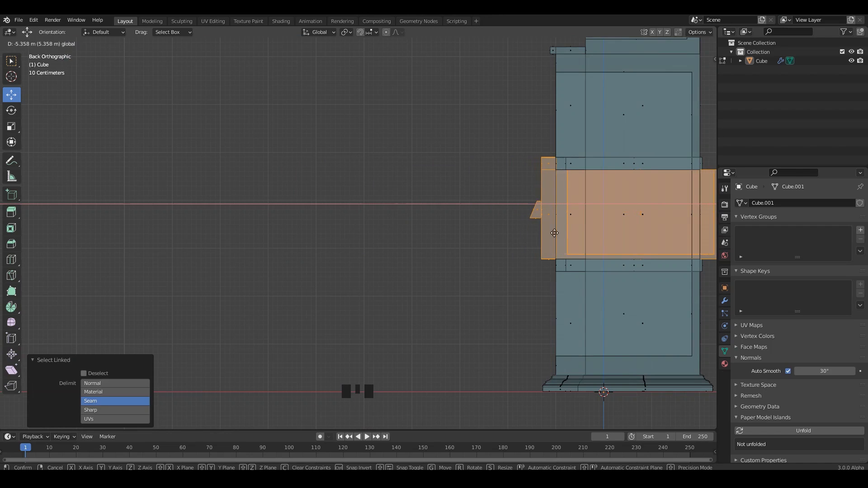
mouse_move(554, 233)
left_mouse_down()
mouse_move(526, 233)
mouse_move(563, 236)
left_mouse_up()
middle_click_drag(493, 139, 357, 145, "shift")
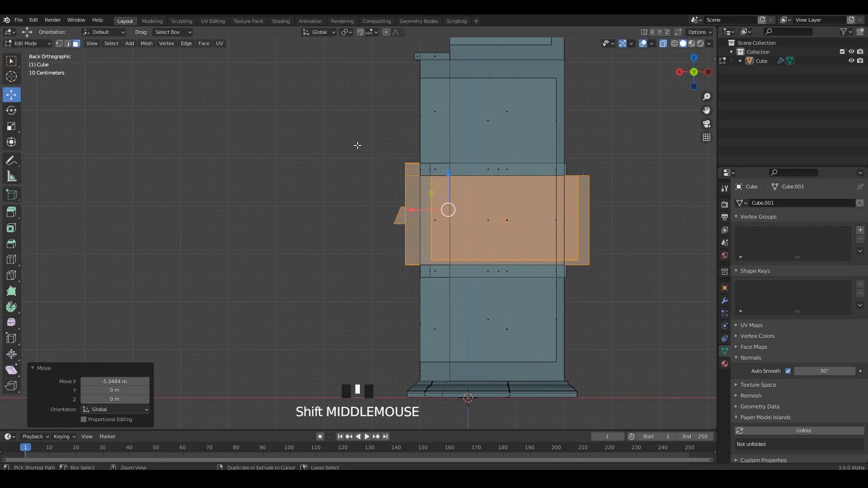
Shorten the drawer by moving its rear end about 0.69 m forward along X, and save the file.
left_click_drag(357, 145, 549, 298, "ctrl")
left_click_drag(499, 219, 512, 218)
key("alt+z")
scroll(501, 208, "down", 2)
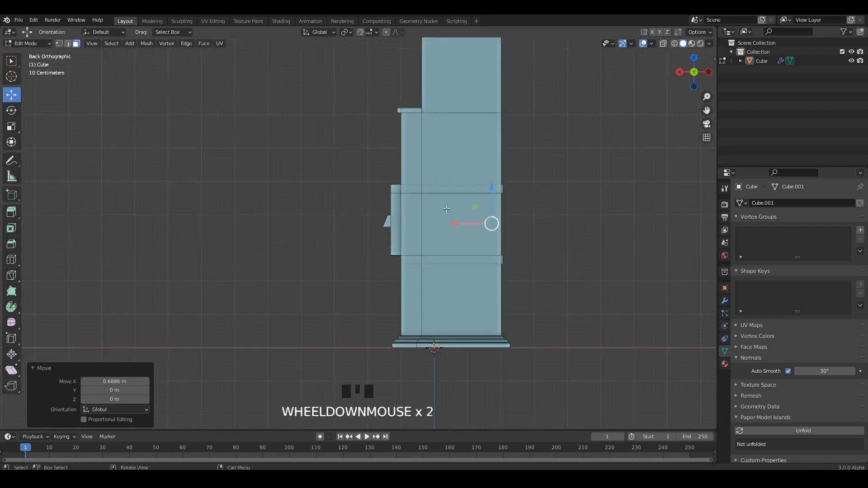
middle_click_drag(497, 205, 598, 223)
key("Tab")
middle_click_drag(445, 201, 468, 240, "shift")
key("ctrl+s")
scroll(370, 226, "down", 3)
middle_click_drag(370, 227, 447, 240)
scroll(434, 240, "up", 3)
middle_click_drag(434, 239, 413, 248, "shift")
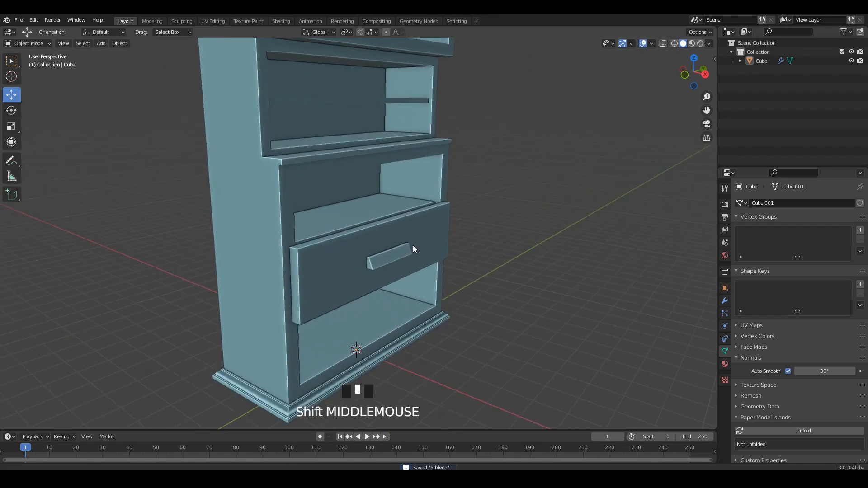
Bevel the drawer front's outer edges by about 0.2 m with 19 segments and the custom moulding profile.
key("Tab")
scroll(343, 250, "up", 3)
middle_click_drag(697, 244, 273, 287)
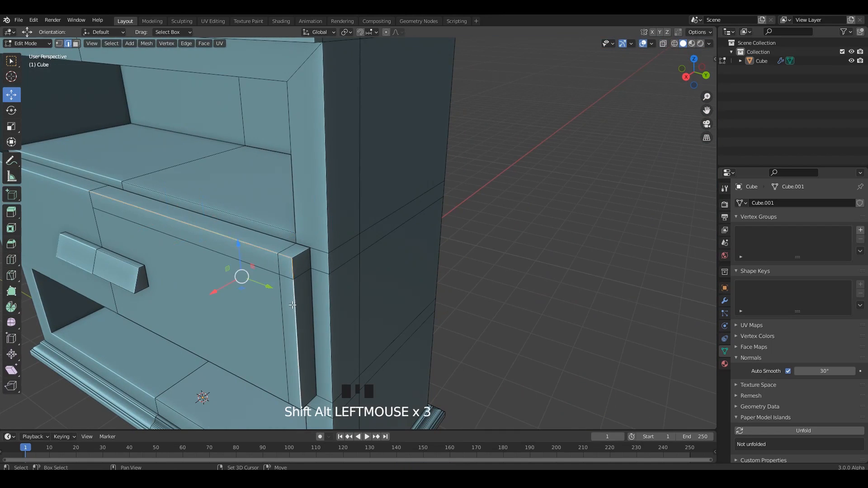
middle_click_drag(293, 305, 314, 261)
scroll(318, 232, "up", 2)
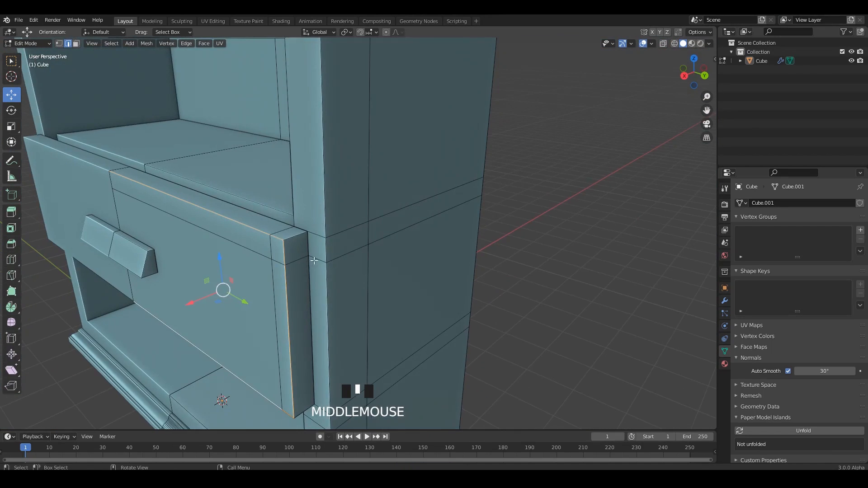
key("ctrl+b")
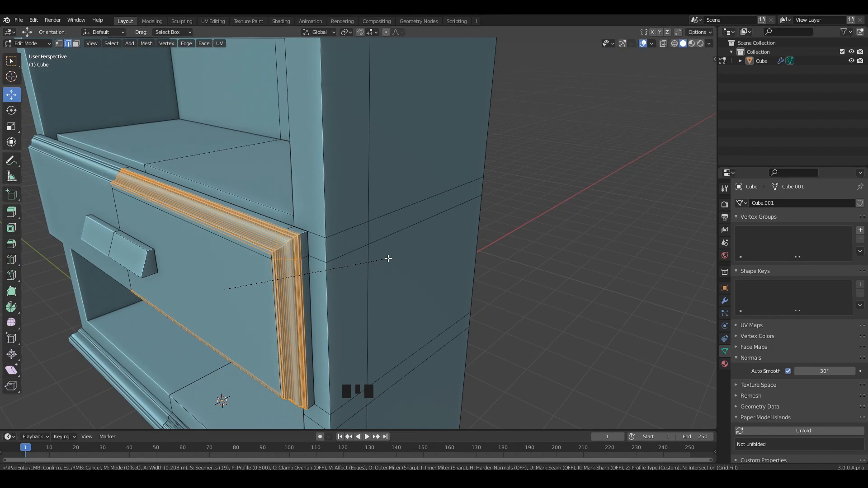
left_click(387, 259)
scroll(388, 259, "up", 4)
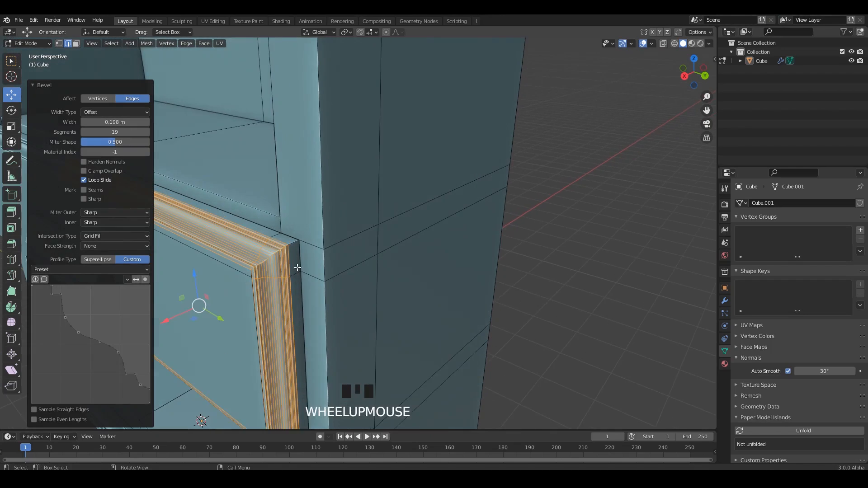
scroll(336, 262, "up", 2)
middle_click_drag(384, 260, 420, 250)
scroll(568, 308, "down", 3)
key("Tab")
scroll(434, 256, "down", 3)
middle_click_drag(420, 251, 413, 253, "shift")
Duplicate the drawer with its handle and move the copy about 2.17 m up into the space above.
key("Tab")
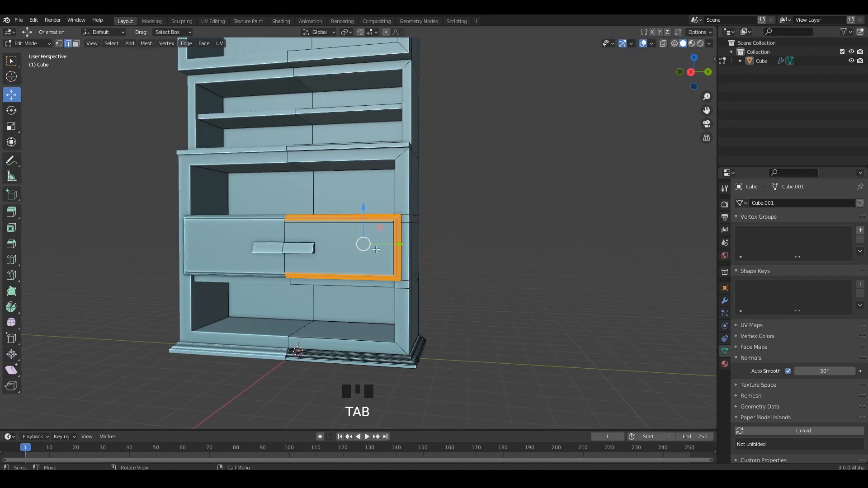
key("l")
key("l")
middle_click_drag(353, 254, 352, 212, "alt")
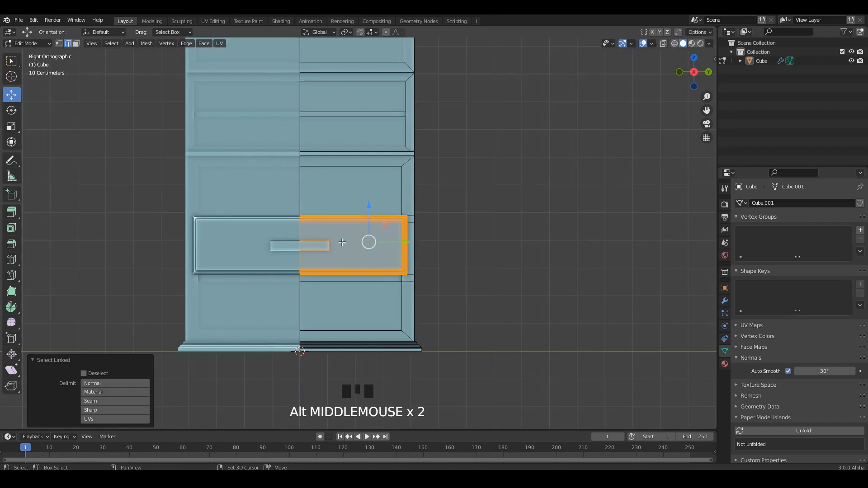
key("shift+d")
left_click_drag(372, 213, 358, 155)
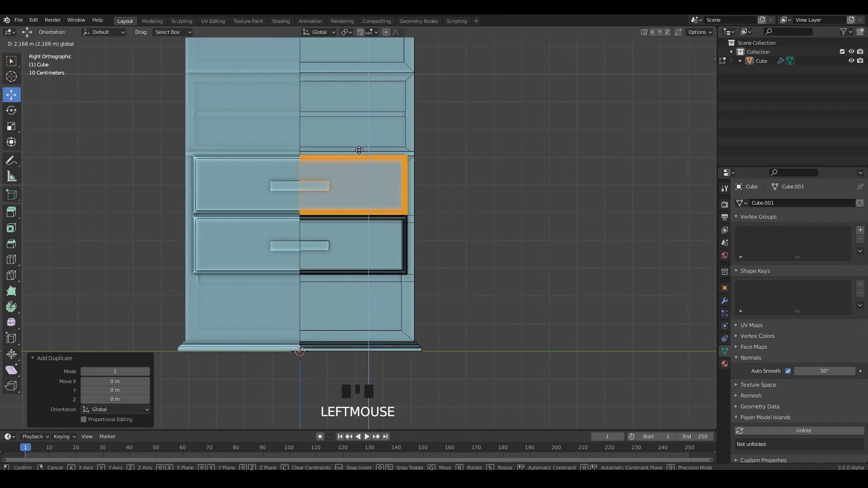
mouse_move(361, 149)
middle_mouse_down()
mouse_move(389, 190)
mouse_move(382, 197)
mouse_move(361, 156)
middle_mouse_up()
Duplicate the upper drawer and move the copy about 4.32 m down into the lowest compartment.
key("shift+d")
right_click(388, 239)
left_click_drag(367, 159, 379, 259)
middle_click_drag(379, 259, 357, 260)
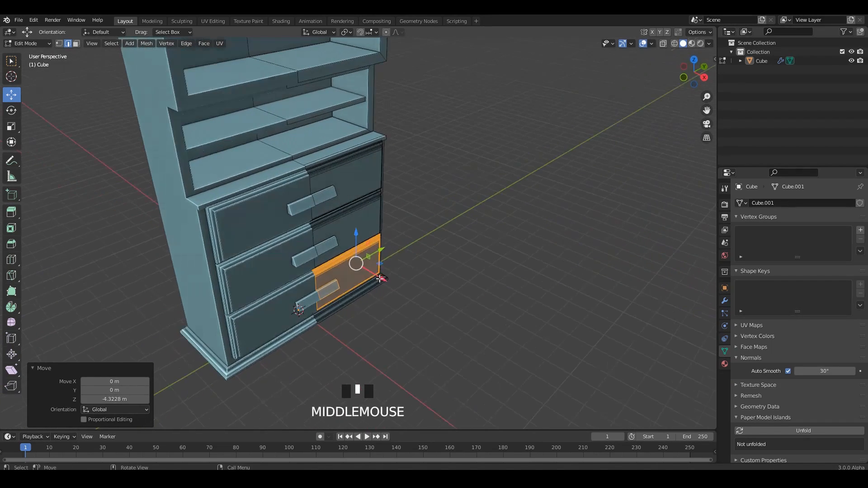
Pull the bottom drawer well out along X and the middle drawer out by a shorter distance.
left_click_drag(357, 259, 409, 297)
key("l")
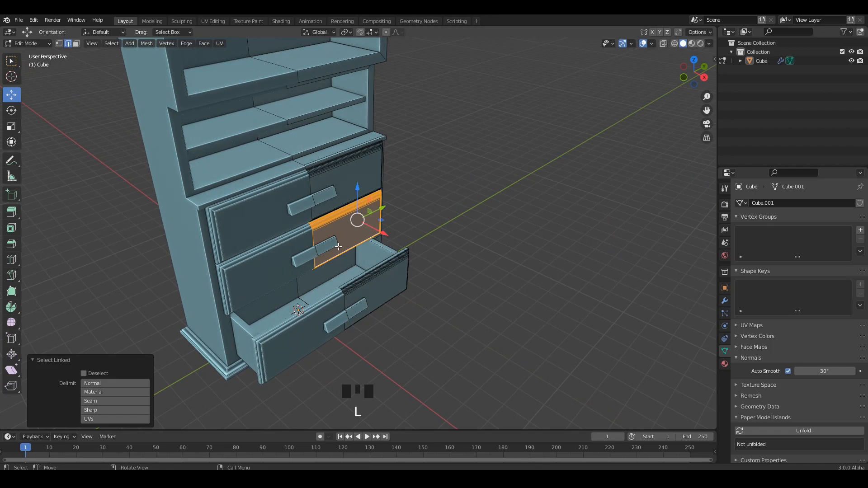
left_click_drag(373, 230, 391, 240)
Pull the top drawer with its handle slightly out along X and save the file.
key("l")
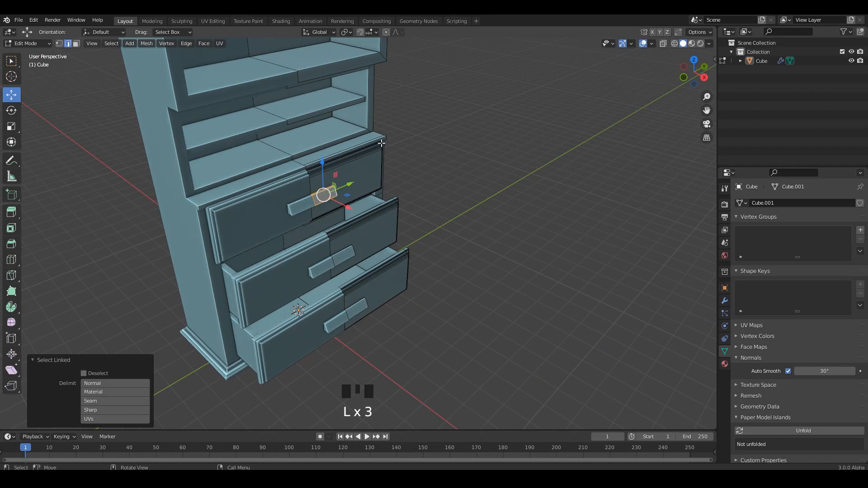
scroll(343, 180, "up", 2)
middle_click_drag(320, 194, 307, 172, "shift")
key("l")
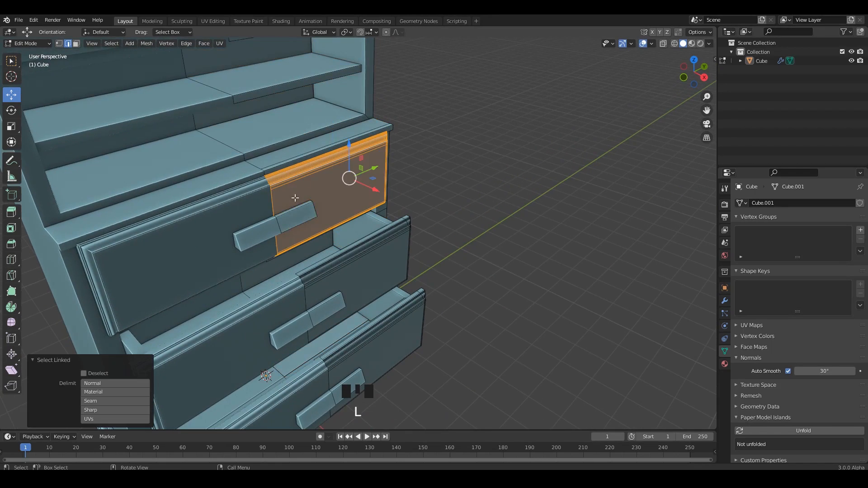
middle_click_drag(316, 214, 319, 220)
left_click_drag(385, 200, 401, 207)
key("Tab")
scroll(436, 205, "down", 3)
middle_click_drag(439, 207, 394, 186)
middle_click_drag(394, 186, 428, 225, "shift")
key("ctrl+s")
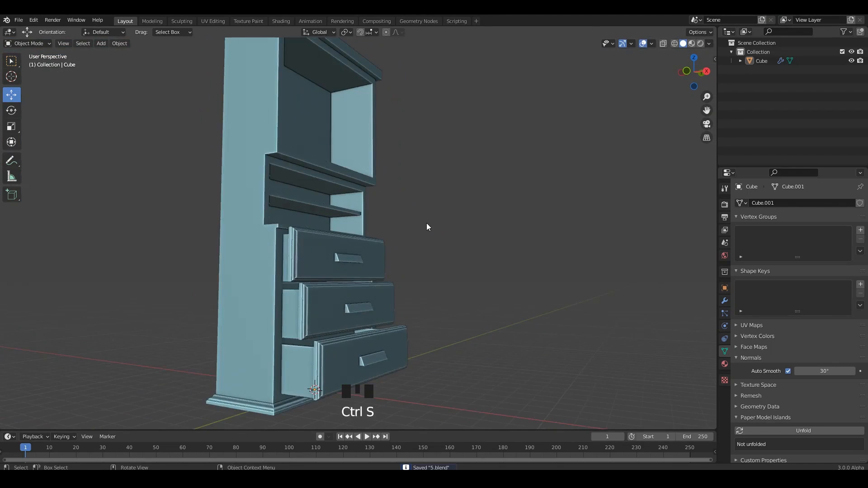
Select the rear vertices of the cabinet and drawers, move them along X to change the depth, and save the file.
scroll(452, 228, "down", 2)
scroll(483, 231, "up", 1, "alt")
middle_click_drag(481, 227, 407, 118, "alt")
key("Tab")
key("alt+z")
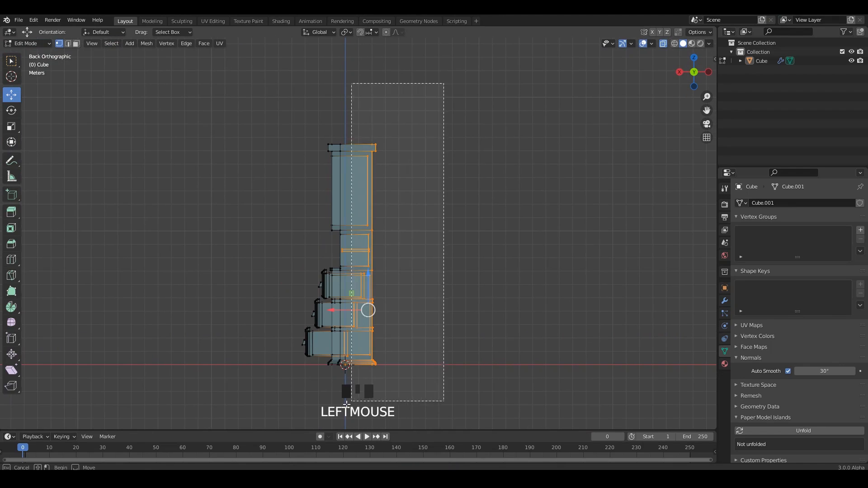
mouse_move(348, 315)
left_mouse_down()
mouse_move(361, 314)
mouse_move(336, 308)
left_mouse_up()
key("alt+z")
left_click(431, 236)
middle_click_drag(431, 236, 475, 238)
key("Tab")
middle_click_drag(380, 267, 389, 317)
key("ctrl+s")
scroll(434, 254, "up", 2)
Duplicate the floor face of the open upper compartment and raise the copy about 2.07 m to mid-height.
key("Tab")
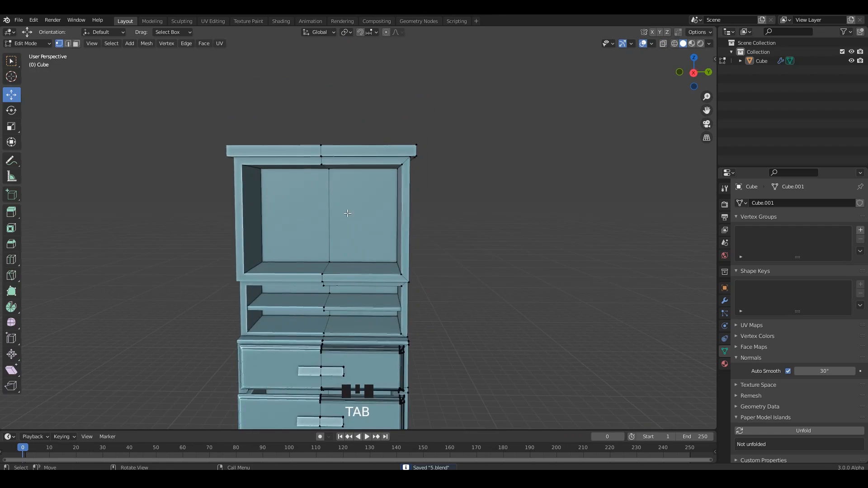
scroll(346, 220, "up", 1)
middle_click_drag(347, 220, 383, 245)
left_click(356, 213)
left_click(364, 286)
key("3")
middle_click_drag(364, 287, 375, 267, "shift")
left_click(364, 277)
key("shift+d")
right_click(366, 277)
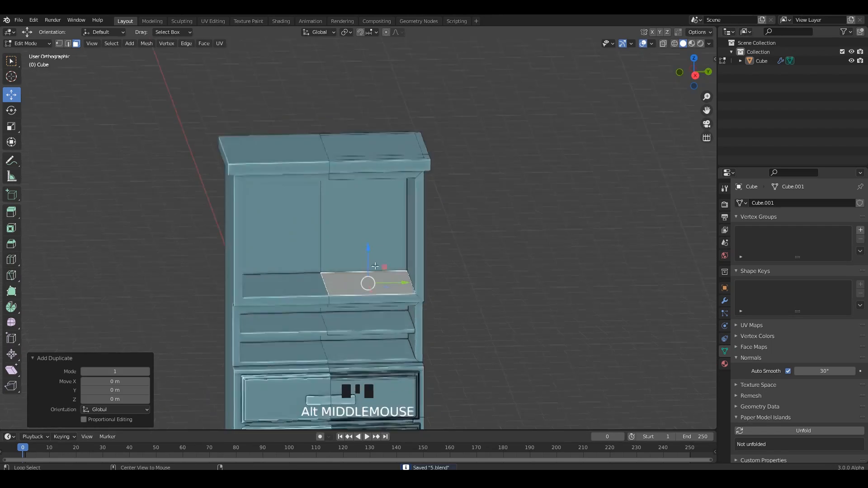
key("alt+z")
left_click_drag(375, 266, 374, 217)
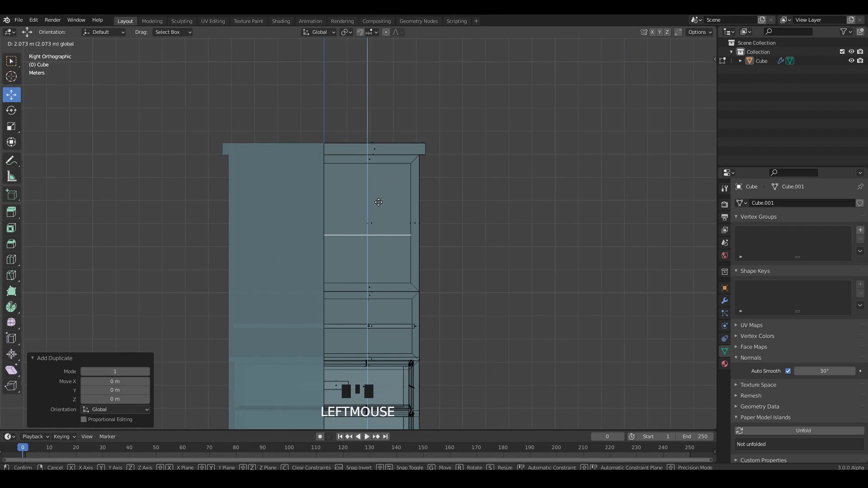
left_click(378, 202)
Thicken the raised face into a shelf slab, shift it about 0.11 m along Y and move its front face slightly back along X.
key("alt+z")
mouse_move(368, 233)
middle_mouse_down()
mouse_move(360, 236)
mouse_move(387, 237)
mouse_move(376, 230)
middle_mouse_up()
left_click(388, 230)
key("l")
key("alt+z")
left_click_drag(400, 229, 398, 232)
middle_click_drag(397, 231, 421, 250)
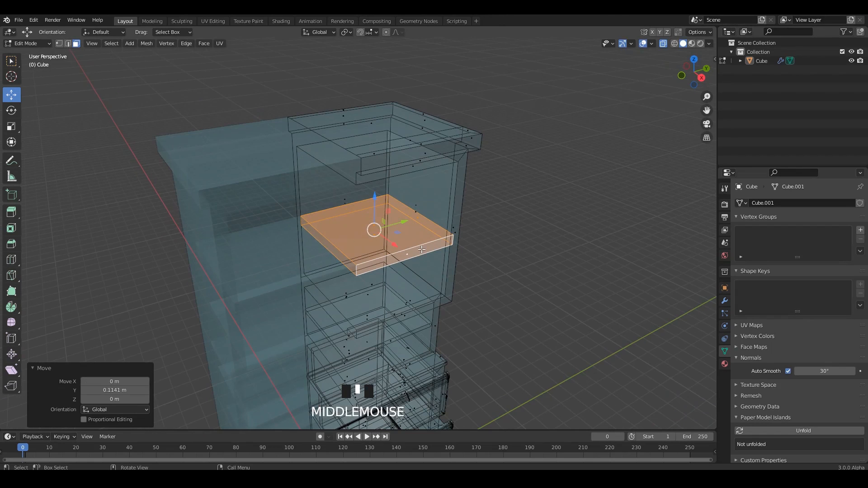
left_click(422, 250)
left_click_drag(423, 267, 418, 262)
Try to bevel the new shelf's front edges with the moulded profile.
key("alt+z")
middle_click_drag(418, 261, 382, 260, "alt")
middle_click_drag(370, 262, 465, 281, "shift")
key("alt+z")
key("alt+z")
left_click(406, 256)
left_click(409, 272)
key("l")
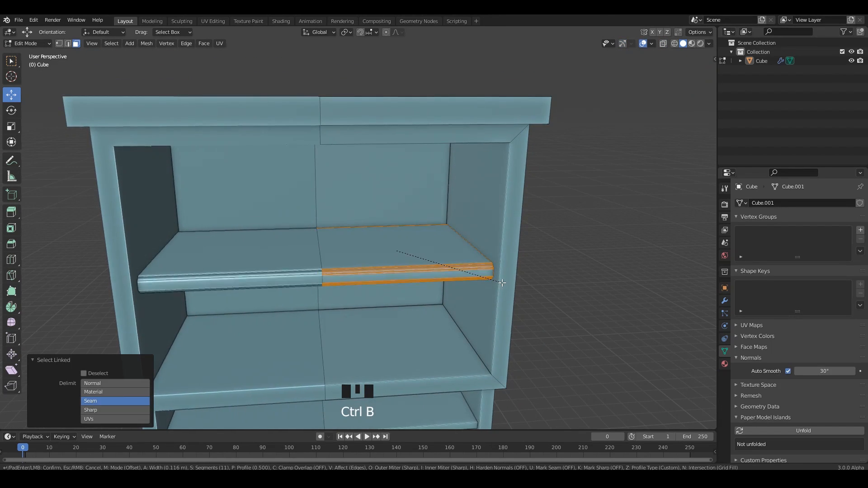
Leave mesh editing and save the file with the new shelf.
key("Tab")
scroll(560, 266, "down", 5)
middle_click_drag(443, 259, 358, 207)
key("ctrl+s")
Duplicate the back face of the upper compartment and move the copy about 4 m forward along X.
key("Tab")
scroll(359, 207, "up", 2)
left_click(359, 212)
key("shift+d")
middle_click_drag(380, 246, 425, 258)
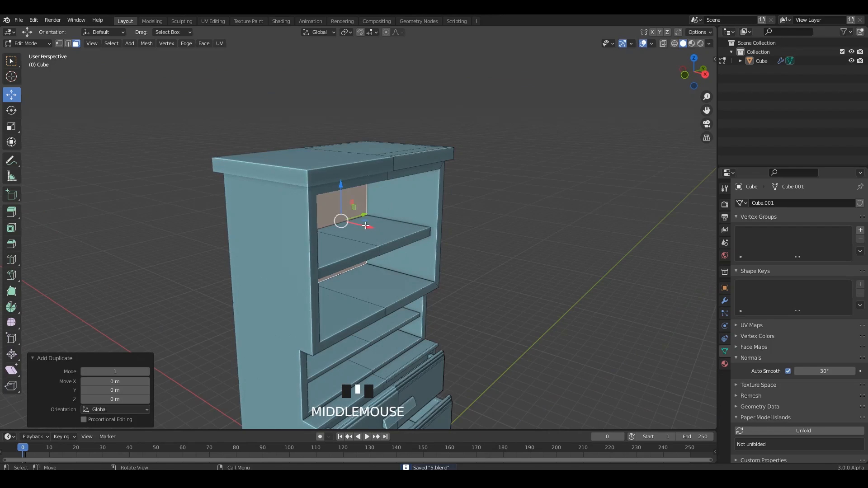
left_click_drag(366, 227, 437, 265)
left_click(433, 264)
middle_click_drag(433, 264, 403, 216)
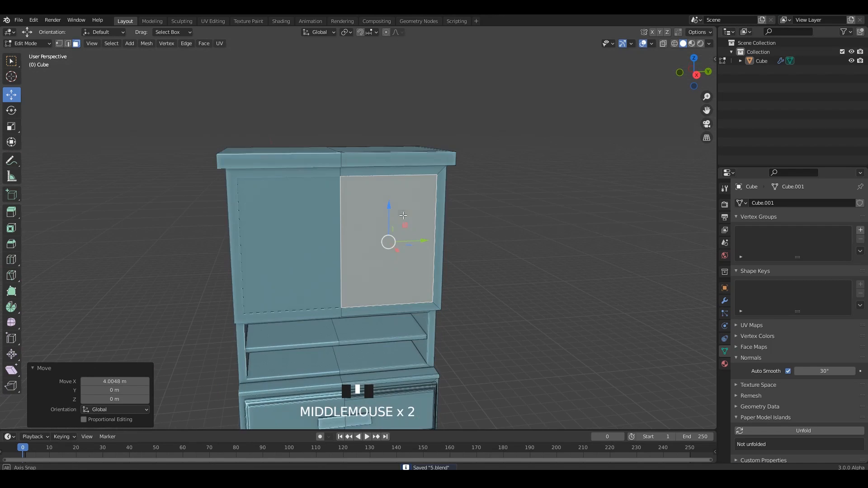
Separate the cabinet mesh into its loose parts and pick out the door panel object.
left_click(438, 244)
key("Tab")
double_click(375, 249)
mouse_move(375, 249)
middle_mouse_down()
mouse_move(353, 248)
mouse_move(379, 253)
middle_mouse_up()
left_click(379, 247)
left_click_drag(400, 235, 427, 235)
key("ctrl+z")
key("Tab")
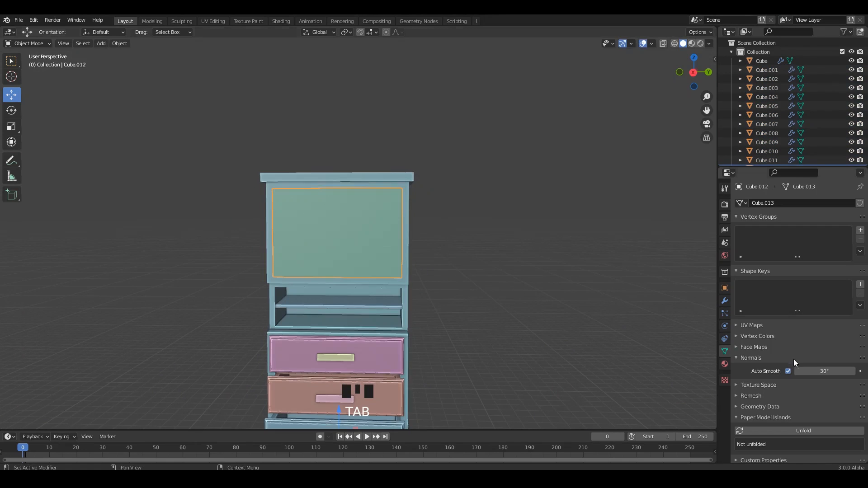
Remove the Mirror modifier from the door panel and set its origin to its geometry.
left_click(725, 300)
left_click(849, 220)
middle_click_drag(424, 223, 433, 247)
double_click(420, 226)
right_click(381, 224)
left_click(439, 262)
scroll(439, 243, "up", 2)
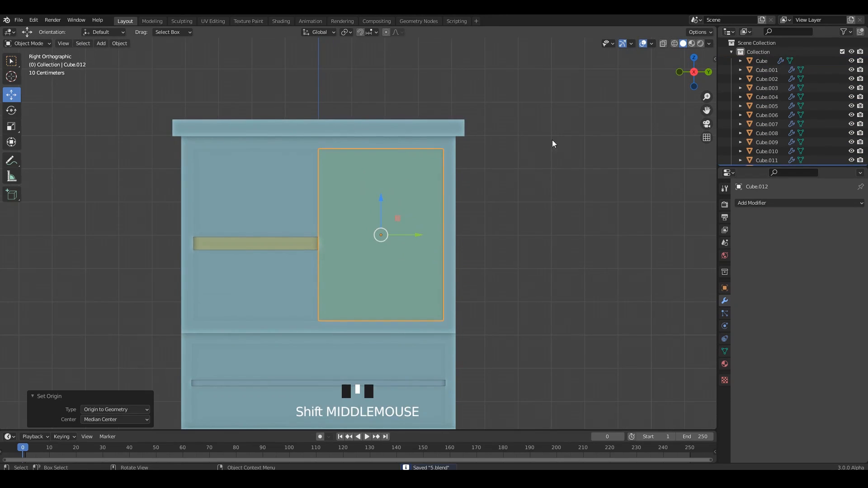
Scale up the door panel to overlap the surrounding frame and shift it about 0.04 m along X.
middle_click_drag(552, 140, 462, 228)
key("s")
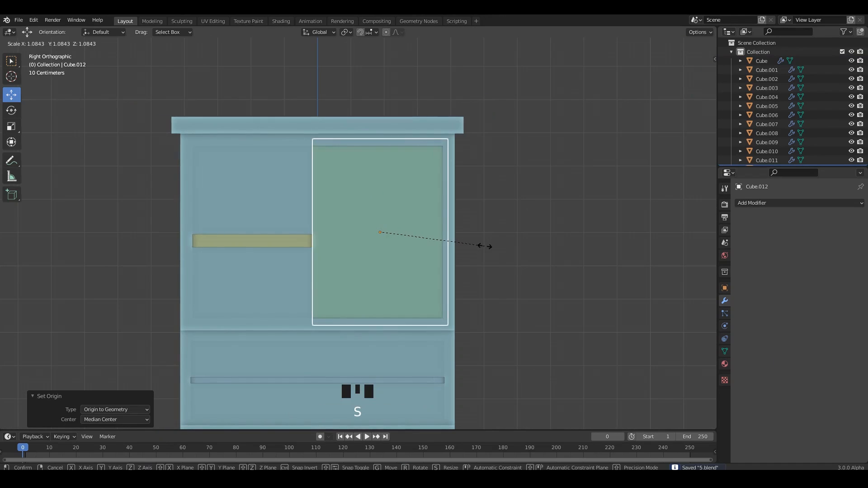
left_click(488, 246)
middle_click_drag(356, 234, 459, 234, "alt")
left_click_drag(460, 234, 471, 234)
middle_click_drag(505, 234, 443, 248, "alt")
key("s")
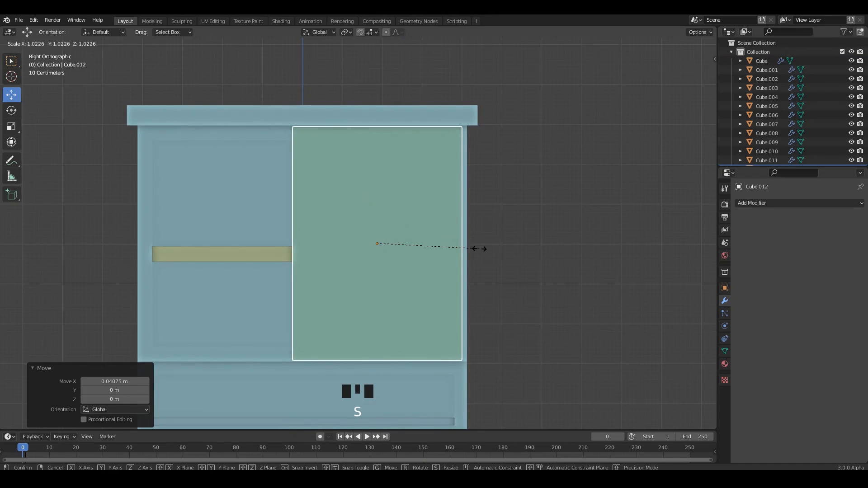
left_click(476, 248)
left_click_drag(406, 245, 419, 245)
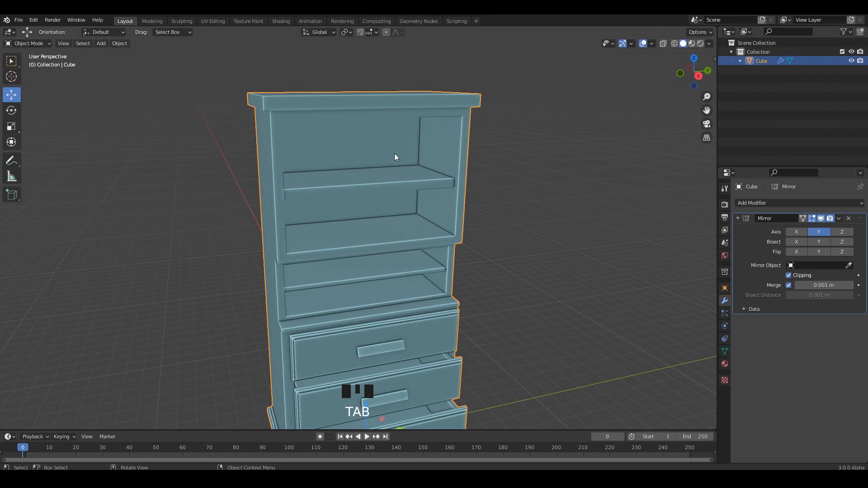
Duplicate the upper compartment's back face, save the file, and move the copy about 3.85 m forward along X.
key("Tab")
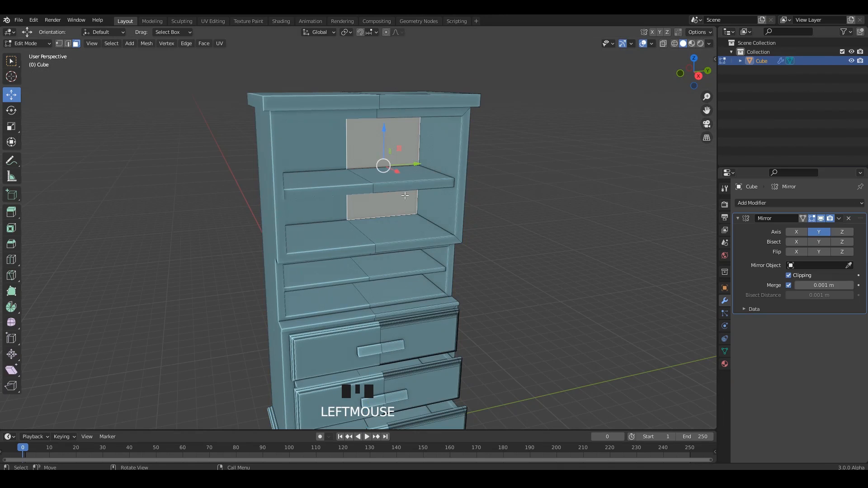
middle_click_drag(405, 196, 423, 198)
key("shift+d")
right_click(446, 190)
key("ctrl+s")
left_click_drag(400, 173, 433, 196)
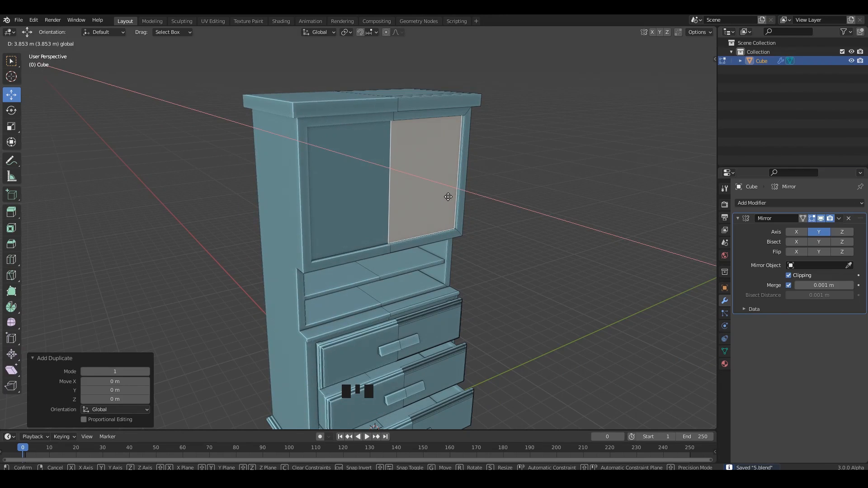
left_click_drag(448, 197, 448, 197)
Separate the duplicated front panel into its own object and isolate it in local view for mesh editing.
middle_click_drag(448, 196, 419, 166, "alt")
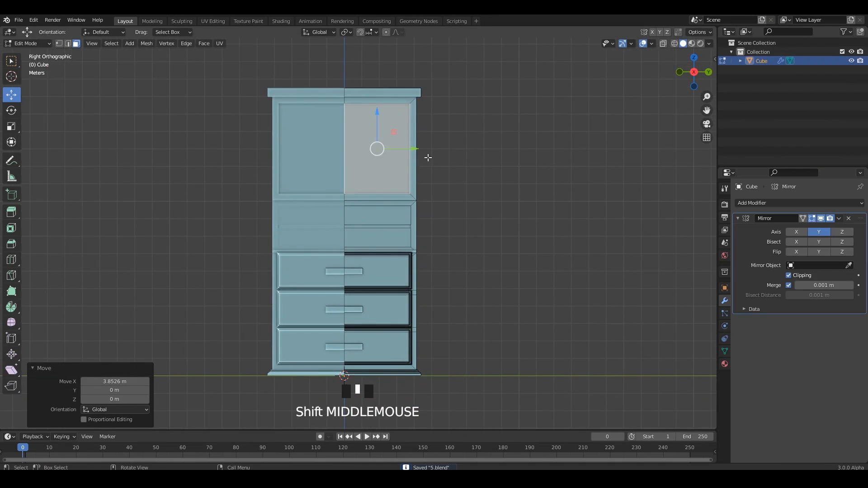
middle_click_drag(572, 175, 508, 174)
left_click(479, 154)
key("Tab")
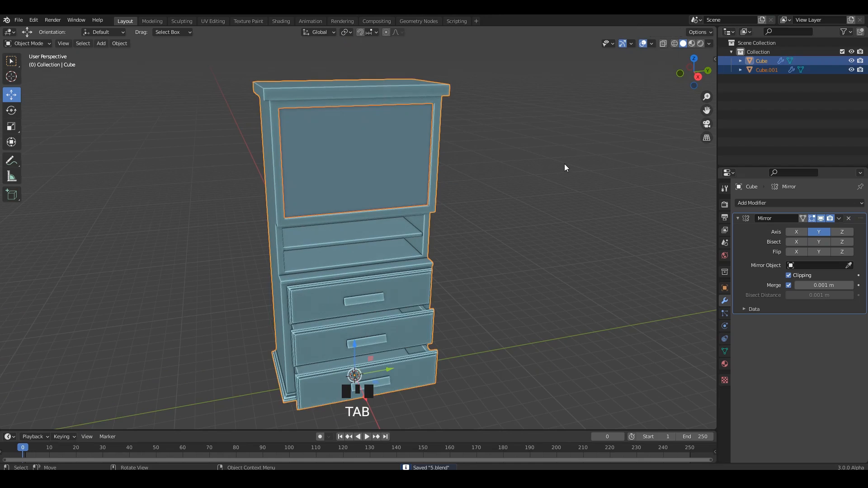
key("KP_Divide")
key("Tab")
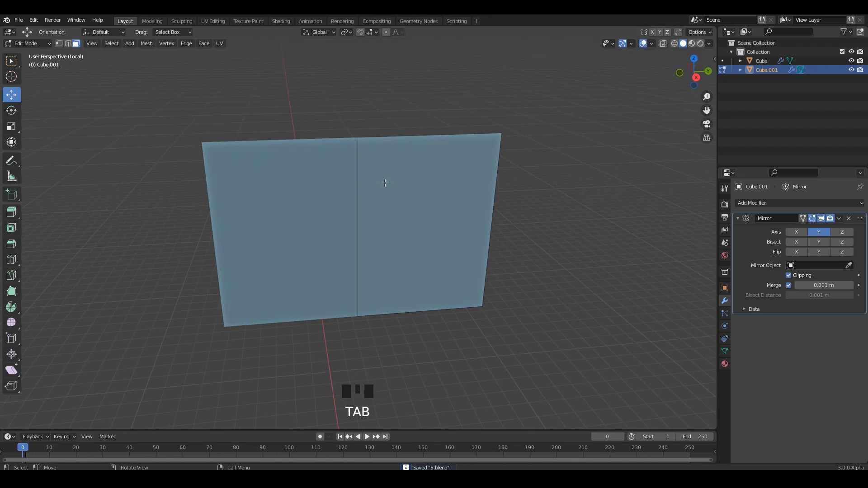
Remove the panel's Mirror modifier and extrude its face about 0.37 m to form a door slab.
left_click(848, 219)
middle_click_drag(414, 214, 452, 221)
left_click(409, 202)
left_click(450, 238)
middle_click_drag(452, 222, 513, 209, "shift")
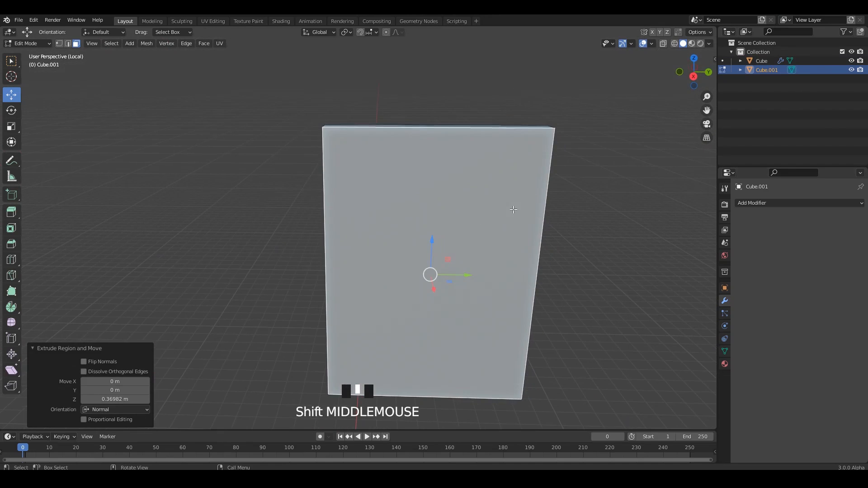
Inset the door's front face to form an outer frame and rescale the inner face.
key("i")
left_click(532, 236)
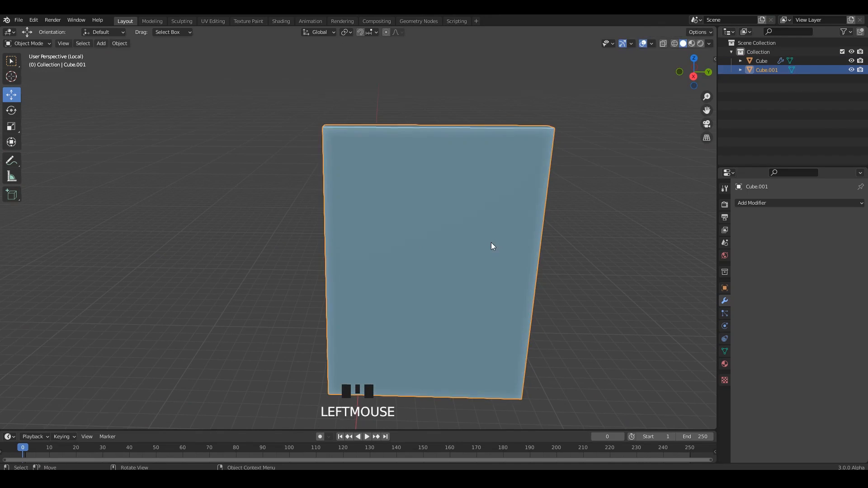
key("Tab")
middle_click_drag(491, 243, 440, 259, "shift")
key("s")
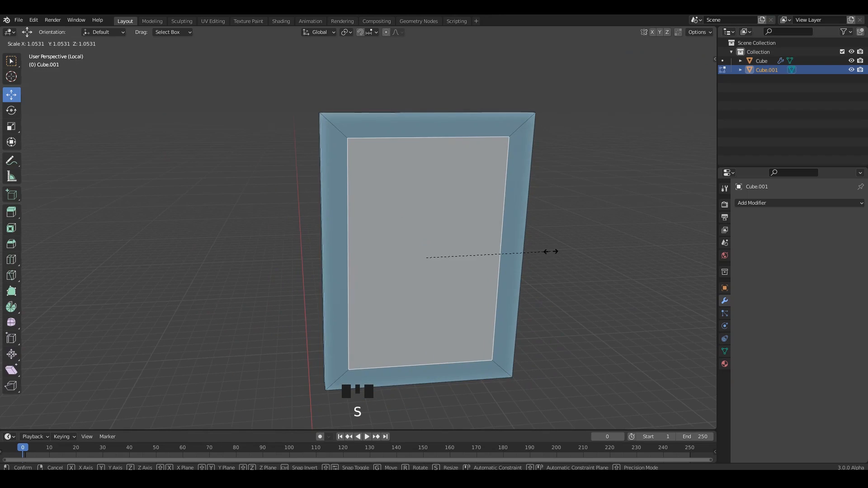
left_click(524, 251)
Apply the door object's transform and save the file.
middle_click_drag(525, 252, 532, 240, "alt")
key("alt+z")
middle_click_drag(467, 237, 429, 251, "alt")
scroll(483, 244, "down", 1)
scroll(479, 262, "up", 1)
key("Tab")
key("ctrl+a")
left_click(479, 258)
key("ctrl+s")
Extrude the door's inset face about 0.2 m inward to recess the centre.
key("Tab")
scroll(449, 265, "up", 1)
key("alt+z")
middle_click_drag(429, 251, 411, 250, "alt")
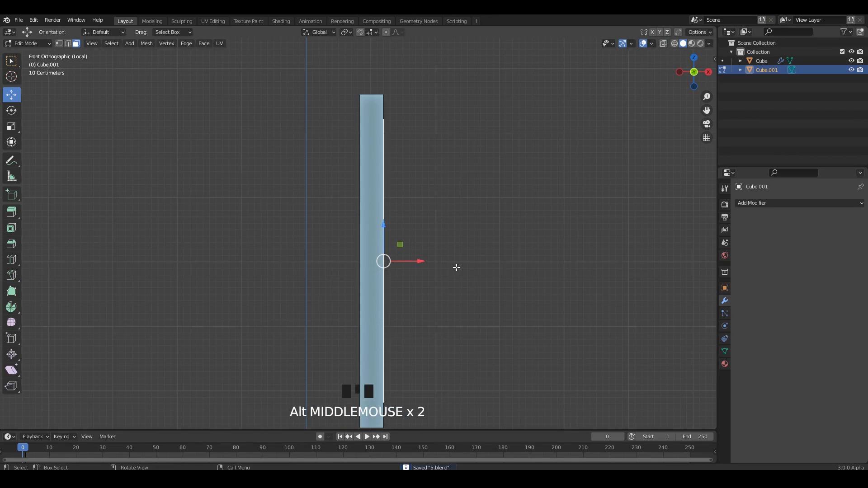
key("alt+z")
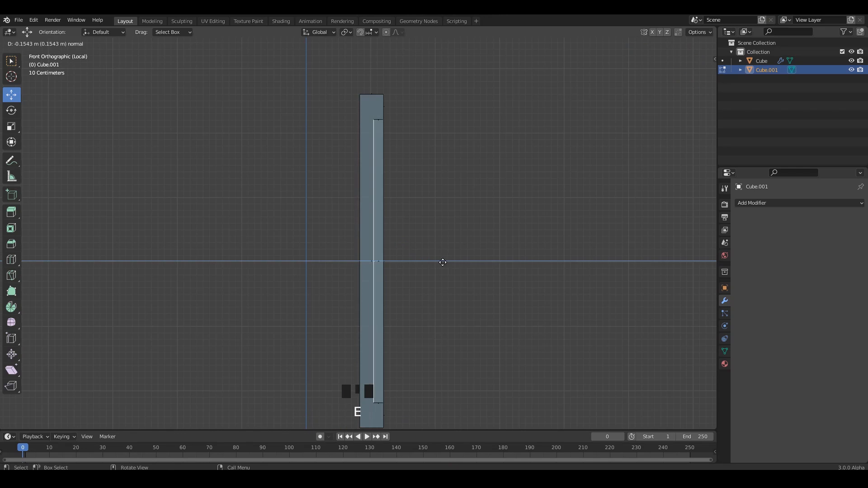
left_click(442, 262)
Bevel the edges around the recessed face about 0.13 m wide with the moulded profile.
mouse_move(441, 260)
middle_mouse_down()
mouse_move(404, 265)
mouse_move(434, 254)
middle_mouse_up()
key("ctrl+b")
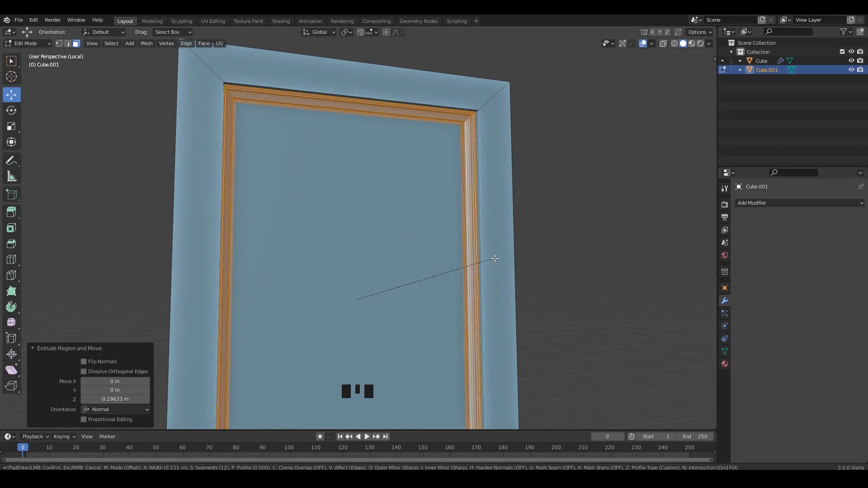
left_click(497, 255)
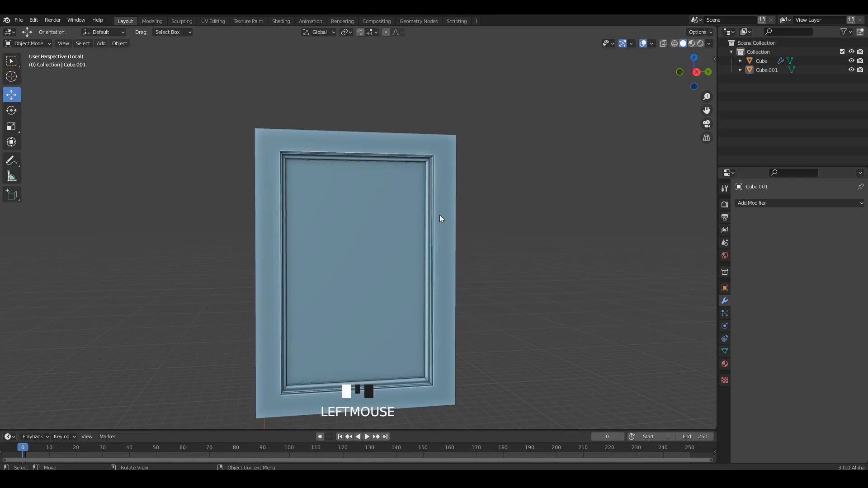
key("Tab")
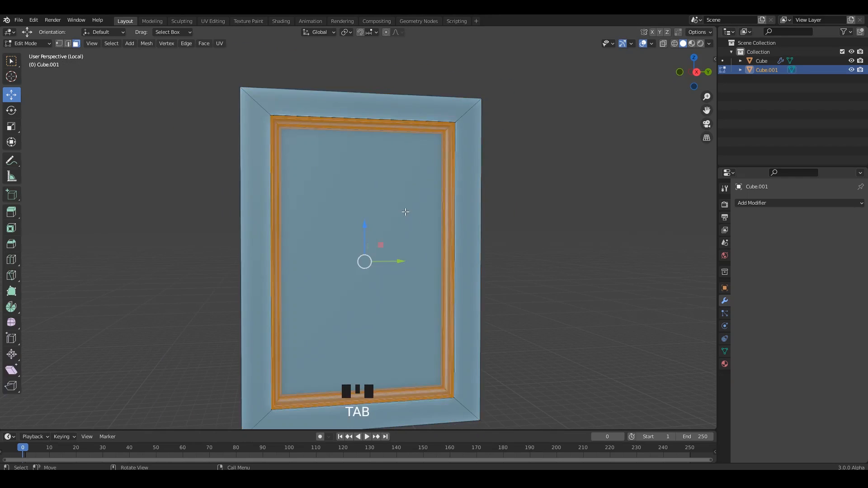
Inset the recessed panel about 0.3 m and extrude the inner face outward about 0.2 m.
scroll(393, 217, "up", 3)
middle_click_drag(393, 216, 416, 203)
key("i")
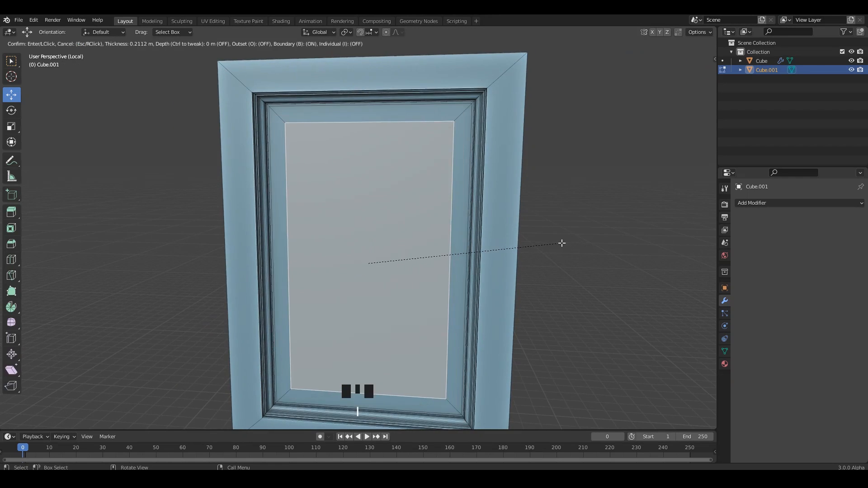
left_click(555, 244)
middle_click_drag(555, 244, 387, 259)
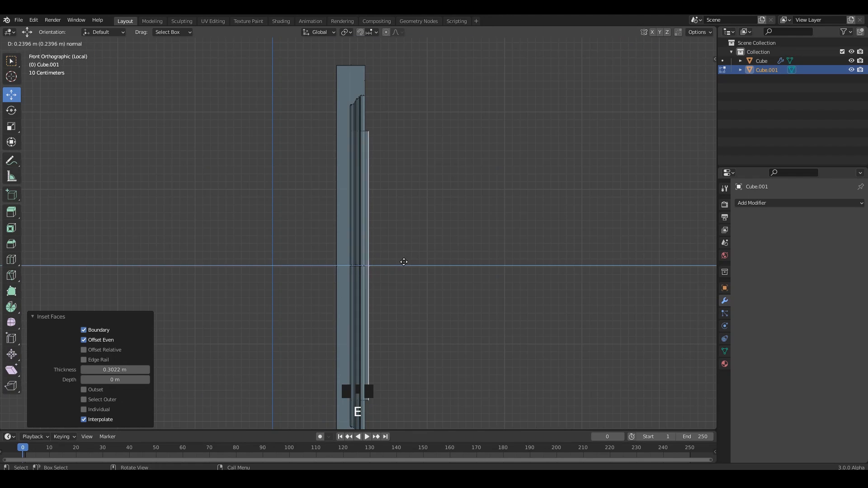
left_click(403, 262)
Bevel the raised panel's edges 0.162 m wide with 19 segments and the custom profile, and save the file.
middle_click_drag(453, 258, 404, 270)
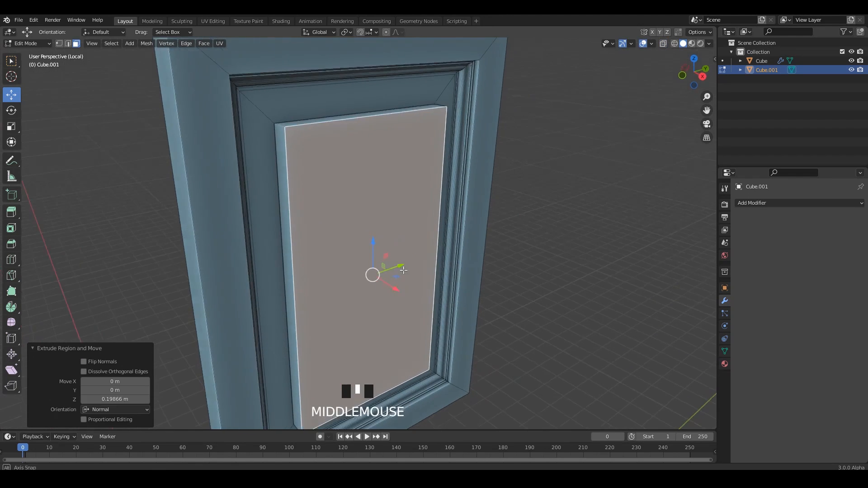
key("ctrl+b")
left_click(504, 267)
middle_click_drag(503, 267, 414, 221)
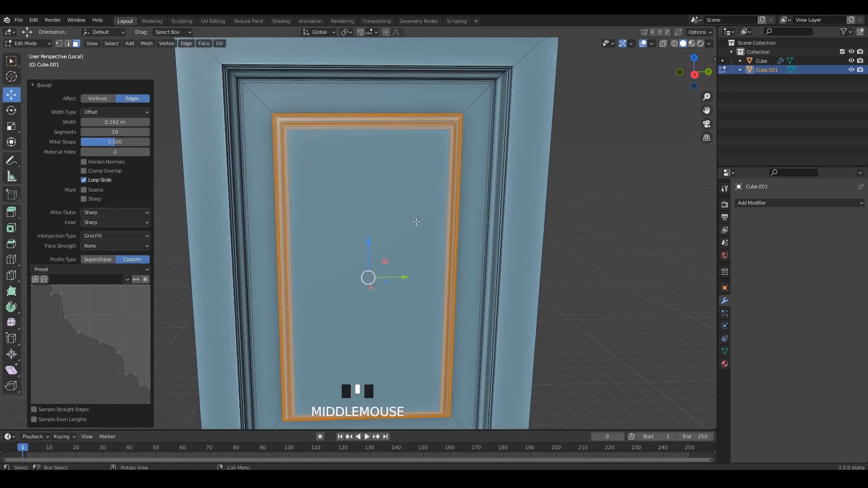
key("Tab")
scroll(425, 240, "down", 4)
left_click(461, 250)
middle_click_drag(443, 253, 305, 252)
key("ctrl+s")
Duplicate the door's central panel face and move the copy about 1.65 m along negative Y onto the inner frame strip.
left_click(445, 252)
key("Tab")
scroll(446, 252, "up", 2)
key("ctrl+s")
left_click(306, 250)
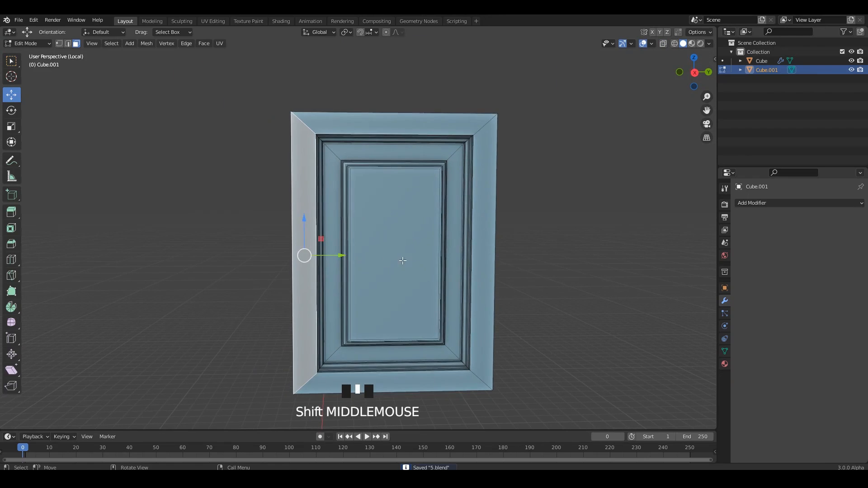
left_click(389, 254)
key("shift+d")
left_click(379, 257)
left_click_drag(379, 257, 305, 254)
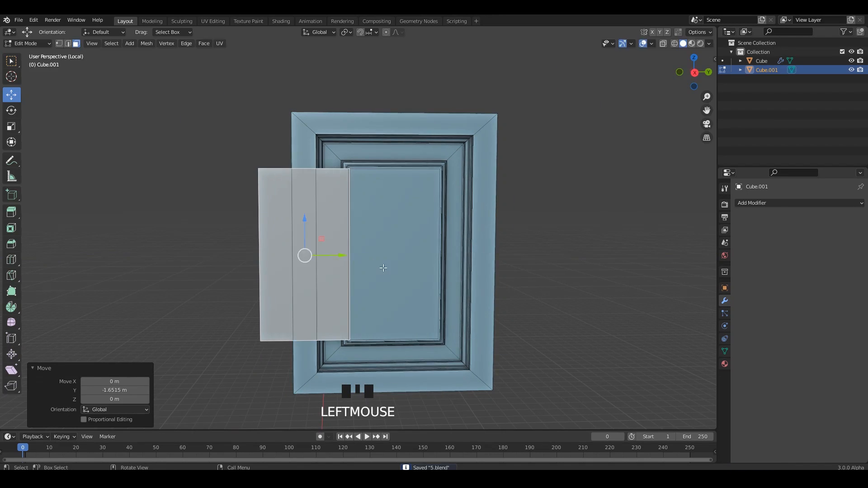
Scale the copied face down by 0.215 and by a further 0.835 to fit within the frame strip.
scroll(304, 254, "up", 3)
key("s")
left_click(296, 278)
scroll(296, 278, "down", 1)
scroll(296, 278, "up", 3)
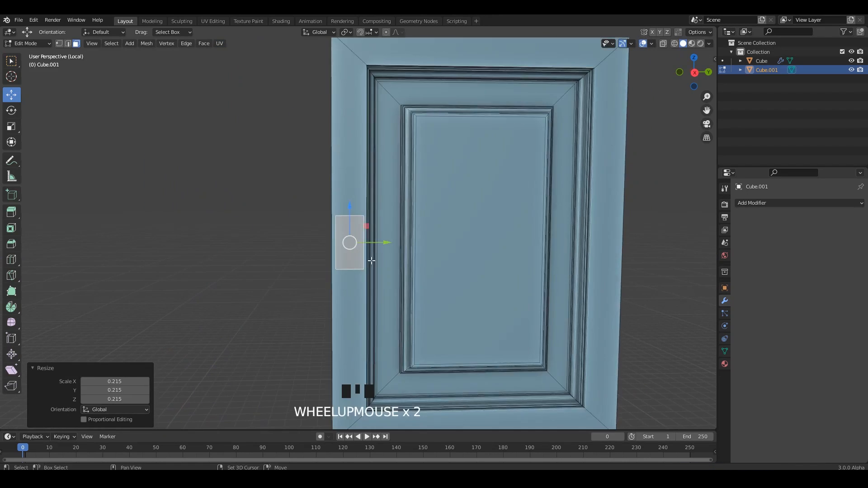
key("s")
left_click(437, 277)
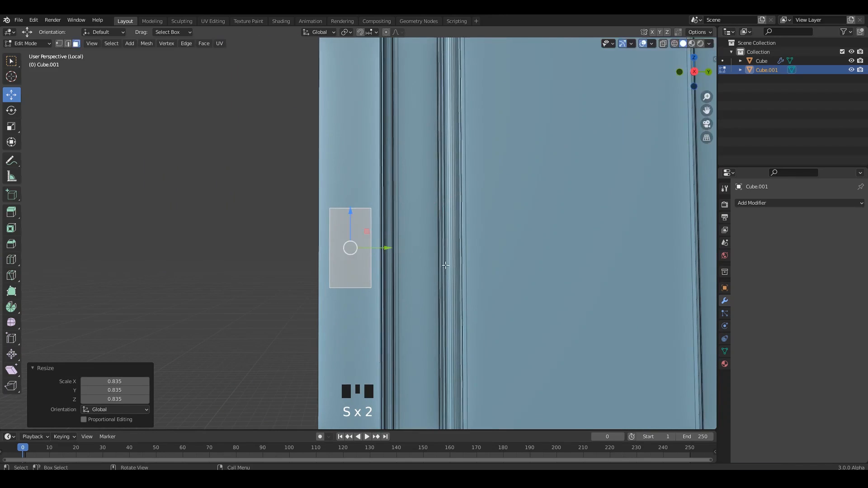
Widen the small face by 1.329 along Y, reduce it uniformly, and scale it by 0.812 along Z.
key("s")
key("y")
left_click(509, 273)
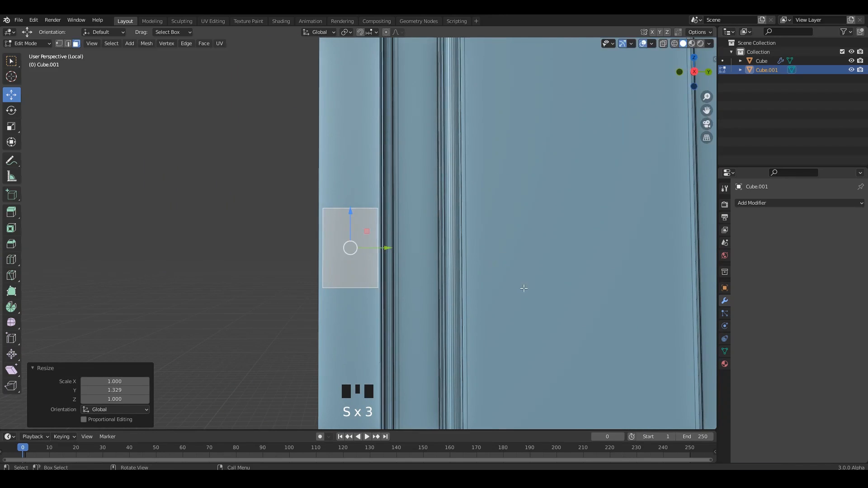
key("s")
key("s")
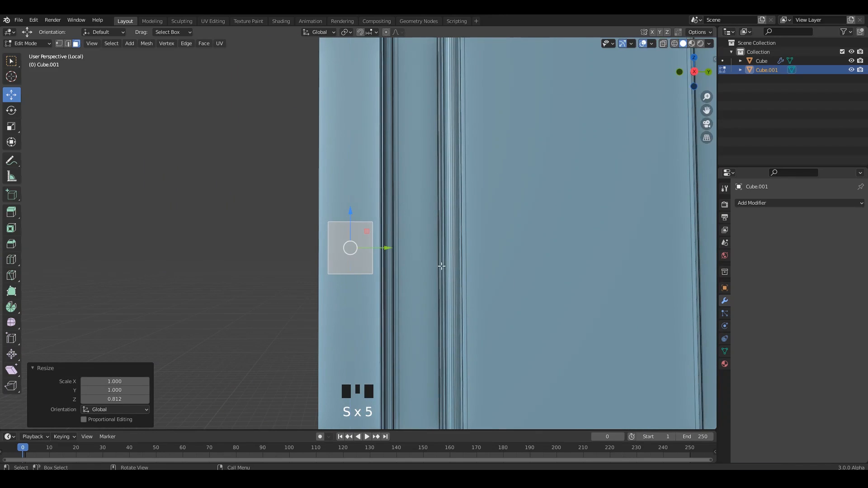
Nudge the small face about 0.003 m along Y, save the file, and extrude the face outward about 0.045 m.
left_click_drag(389, 249, 389, 249)
scroll(392, 250, "down", 9)
middle_click_drag(408, 250, 378, 265)
scroll(375, 255, "up", 4)
key("ctrl+s")
scroll(355, 253, "up", 3)
scroll(389, 262, "up", 2)
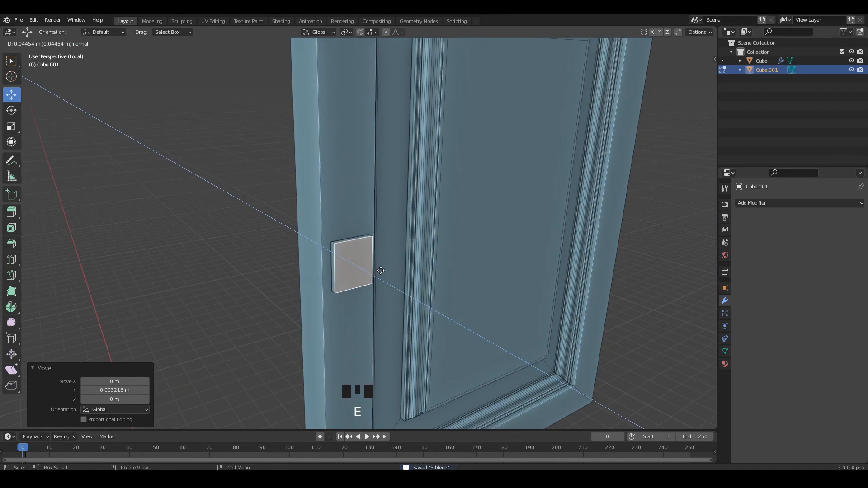
left_click(381, 271)
Try subdividing the whole extruded block as linked geometry, and undo the subdivision.
scroll(375, 269, "up", 2)
double_click(362, 266)
right_click(367, 259)
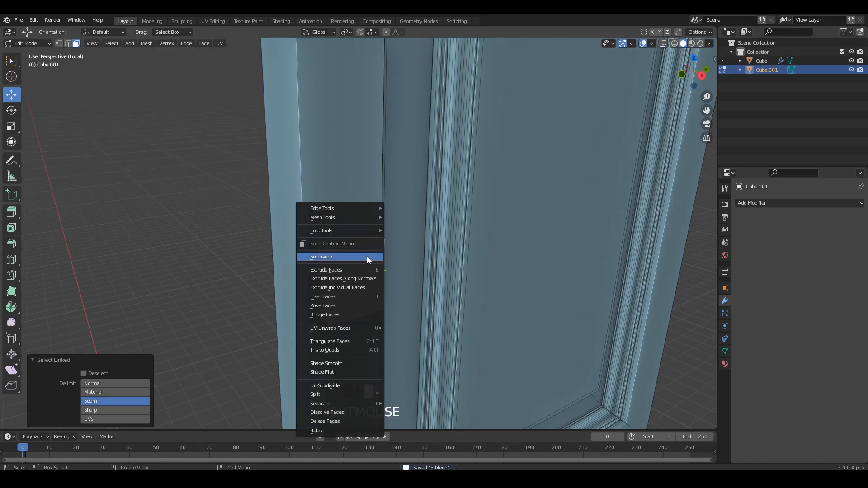
left_click(367, 256)
scroll(375, 289, "up", 3)
key("ctrl+z")
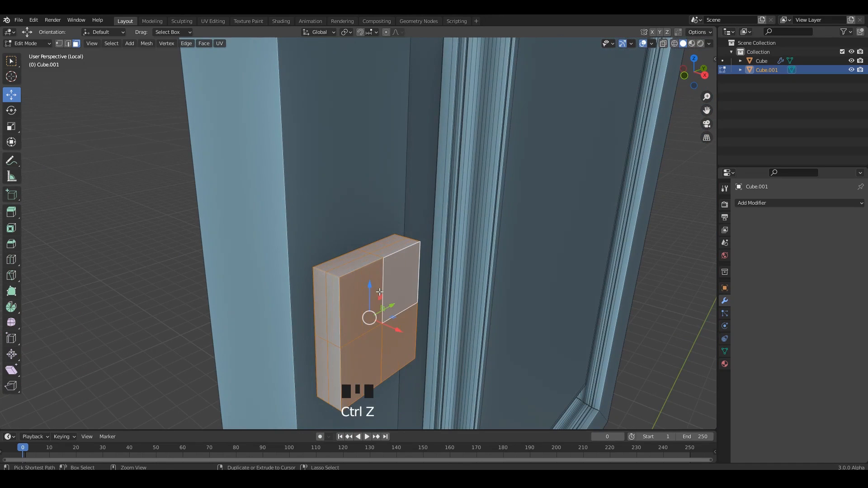
Subdivide only the block's front face three times with one cut each to form an 8 × 8 grid.
middle_click_drag(370, 281, 322, 227, "shift")
right_click(368, 259)
left_click(348, 263)
right_click(359, 265)
left_click(359, 265)
right_click(354, 236)
left_click(354, 236)
Select only the inner 6 × 6 faces of the block's front grid, excluding the frame strip and rear faces, and save the file.
key("KP_3")
key("alt+z")
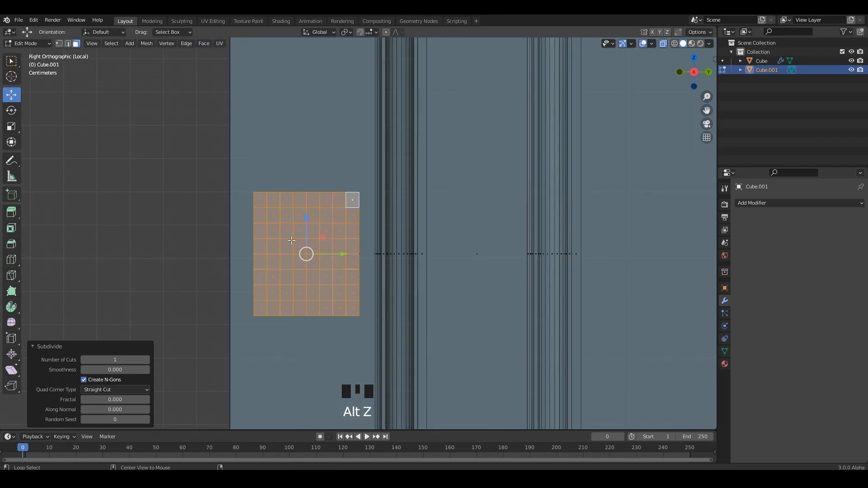
scroll(288, 237, "up", 1)
left_click_drag(252, 208, 339, 299)
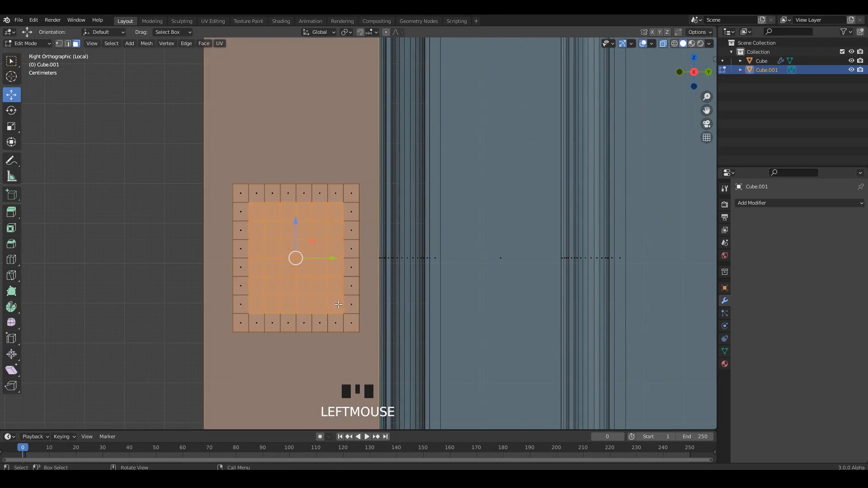
key("alt+z")
scroll(308, 243, "down", 4)
left_click(308, 243, "ctrl")
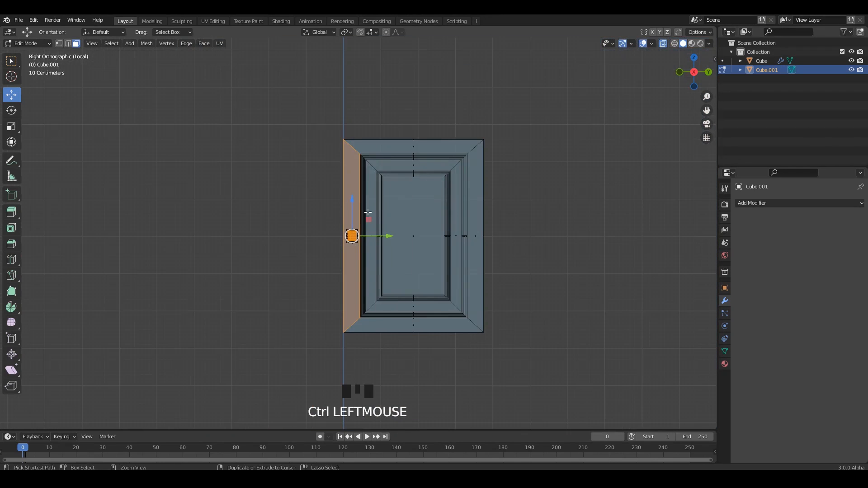
mouse_move(308, 243)
middle_mouse_down()
mouse_move(316, 239)
mouse_move(307, 240)
middle_mouse_up()
scroll(308, 240, "up", 3)
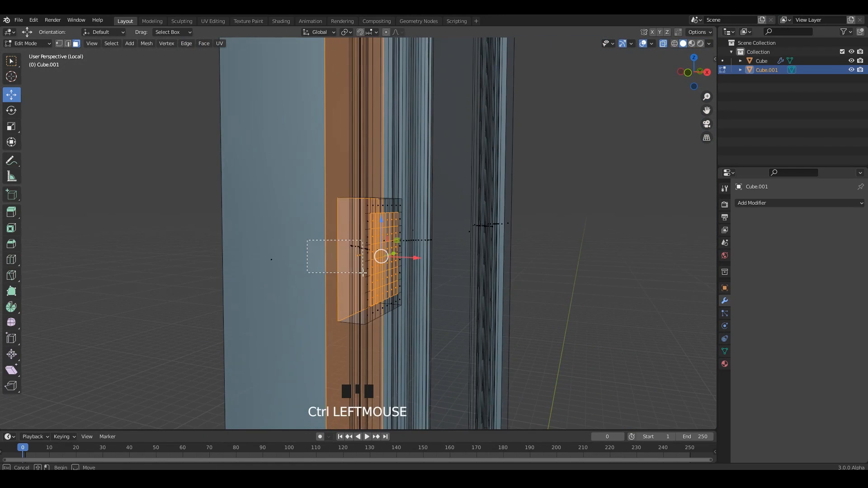
left_click_drag(363, 273, 363, 273, "ctrl")
middle_click_drag(363, 272, 340, 235)
key("alt+z")
key("alt+z")
key("alt+z")
key("ctrl+s")
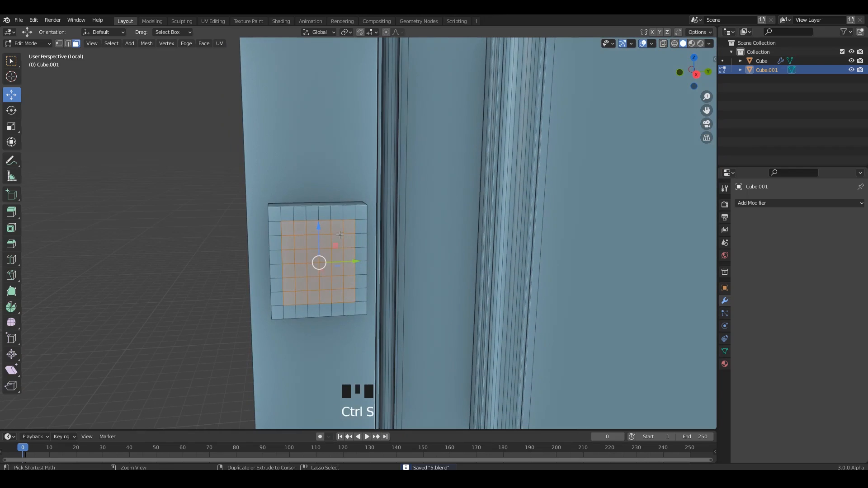
Shape the selected inner faces into a circle with LoopTools and scale it down by about 0.87.
right_click(339, 234)
mouse_move(344, 212)
left_click(387, 217)
middle_click(318, 243, "alt")
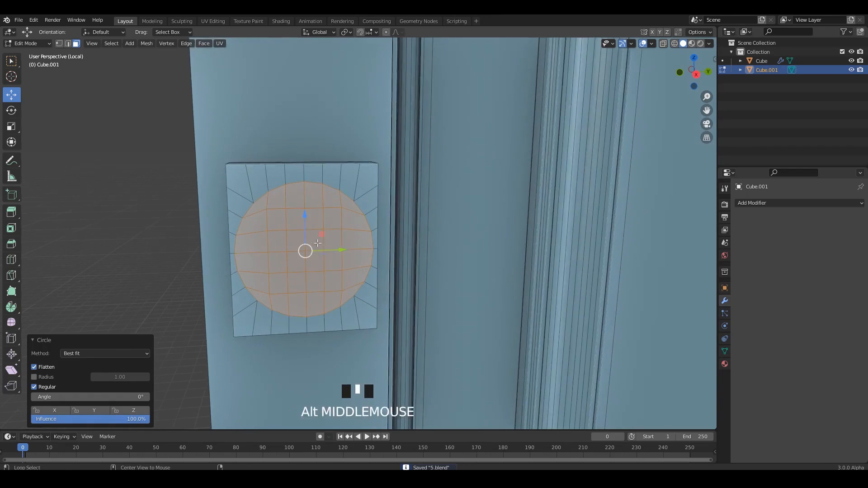
middle_click_drag(318, 243, 328, 248, "alt")
scroll(328, 248, "up", 2)
key("s")
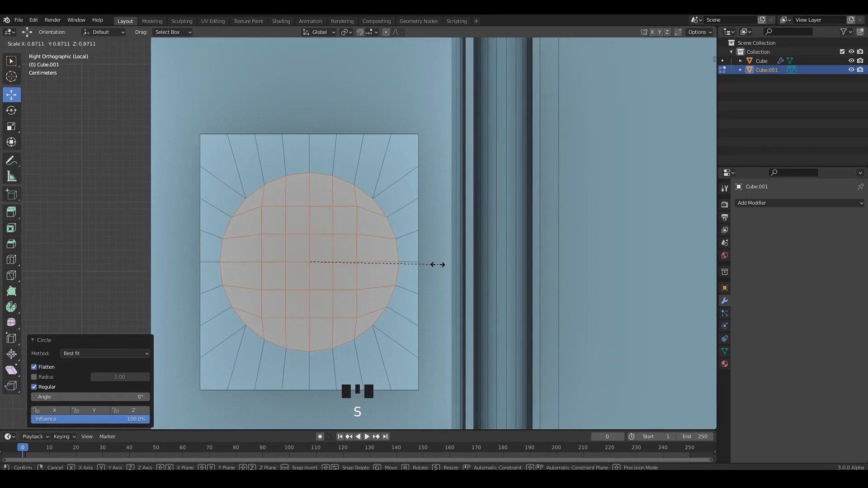
left_click(437, 258)
Extrude the circular faces outward about 0.038 m to form the knob's neck.
middle_click_drag(437, 258, 403, 261)
left_click(407, 279)
scroll(407, 271, "up", 2)
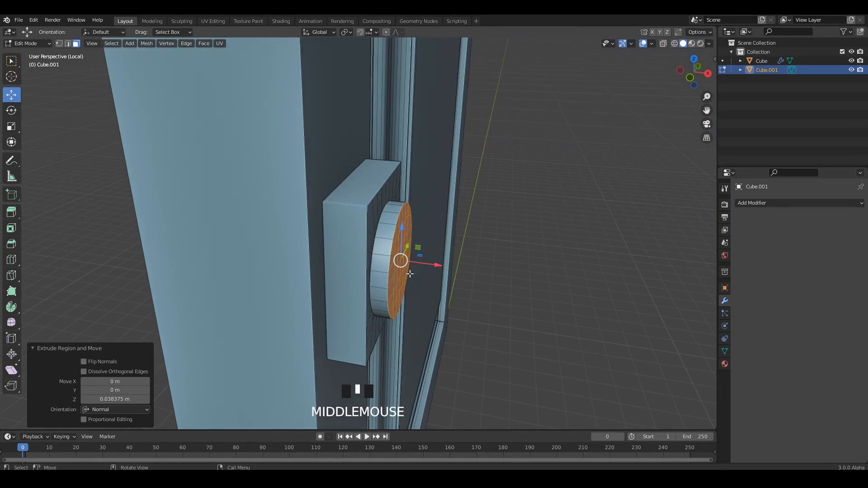
Extrude the neck's end faces again, enlarge them into a wide knob head, and adjust their depth along X.
key("e")
middle_click_drag(492, 279, 427, 309)
key("s")
left_click(454, 293)
left_click_drag(436, 254, 484, 247)
middle_click_drag(463, 244, 427, 270)
left_click_drag(460, 278, 427, 273)
scroll(404, 292, "up", 1)
middle_click_drag(397, 269, 381, 197)
scroll(353, 258, "up", 1)
Select the knob head's outer rim edge loop and move it back along negative X, finishing with a shift of about 0.017 m.
key("2")
left_click(399, 190)
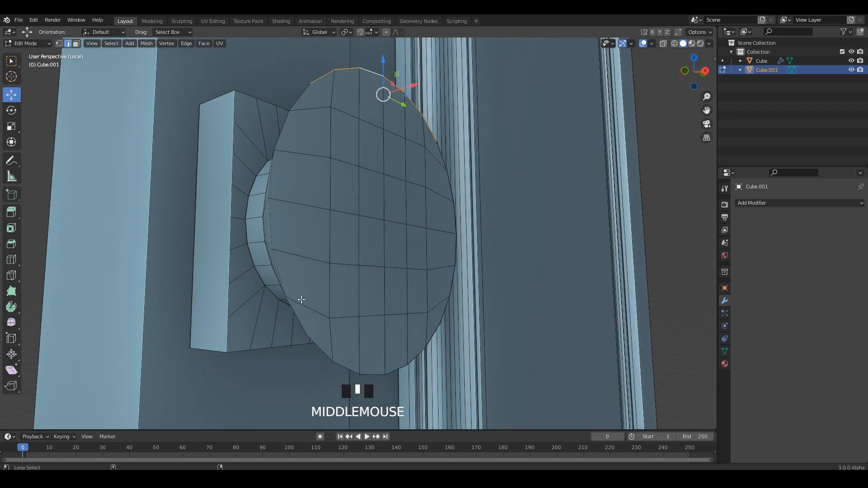
middle_click_drag(279, 246, 411, 310)
middle_click_drag(454, 252, 475, 277)
left_click_drag(443, 279, 409, 275)
middle_click_drag(409, 275, 437, 270, "alt")
middle_click_drag(440, 268, 427, 263, "alt")
left_click_drag(425, 231, 416, 247)
key("ctrl+b")
right_click(495, 277)
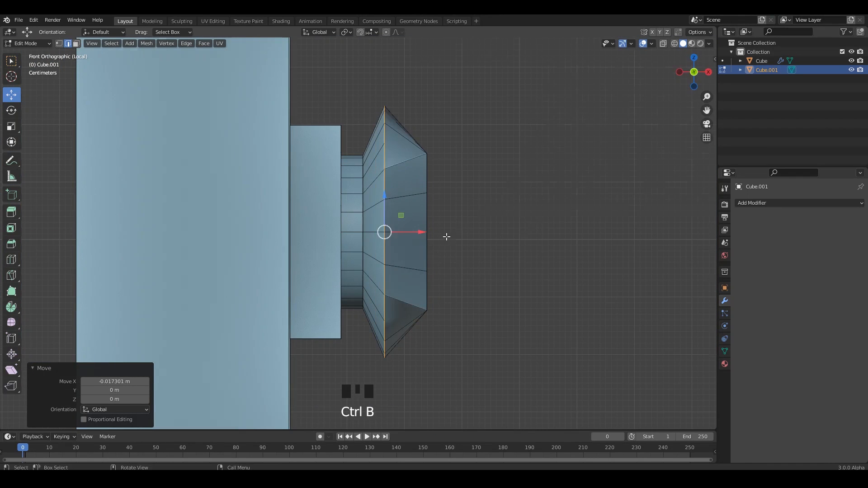
Return to Object Mode, clear the selection, and save the file.
key("Tab")
scroll(450, 250, "down", 4)
middle_click_drag(446, 236, 387, 252)
scroll(354, 249, "down", 7)
key("alt+a")
scroll(373, 261, "down", 3)
scroll(361, 261, "up", 2)
key("ctrl+s")
Select the knob head's geometry in X-ray and move it slightly outward along X to lengthen the neck.
key("Tab")
key("alt+z")
scroll(400, 255, "up", 7)
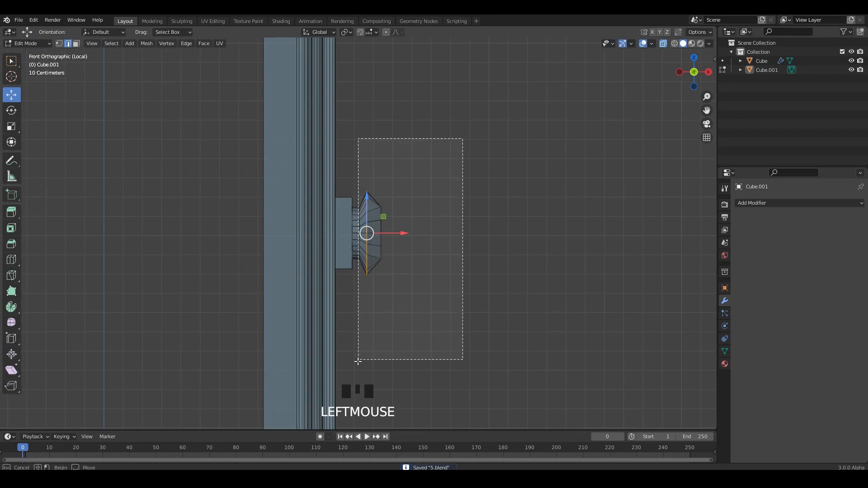
left_click_drag(395, 233, 400, 234)
scroll(383, 251, "up", 2)
middle_click_drag(400, 234, 372, 248)
Select the ring of faces around the knob's neck and shrink it along its normals by 0.0489 m.
key("alt+z")
key("3")
left_click(349, 222)
left_click(347, 242, "alt")
scroll(354, 258, "up", 5)
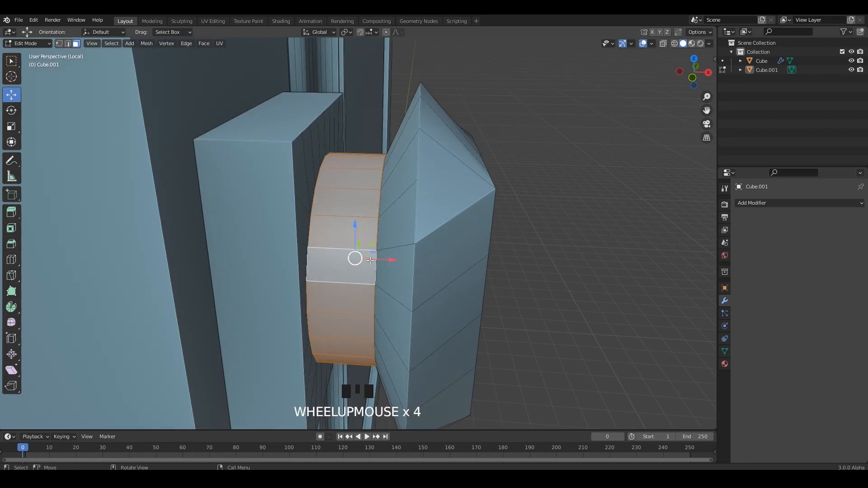
key("alt+s")
left_click(402, 301)
scroll(416, 294, "down", 3)
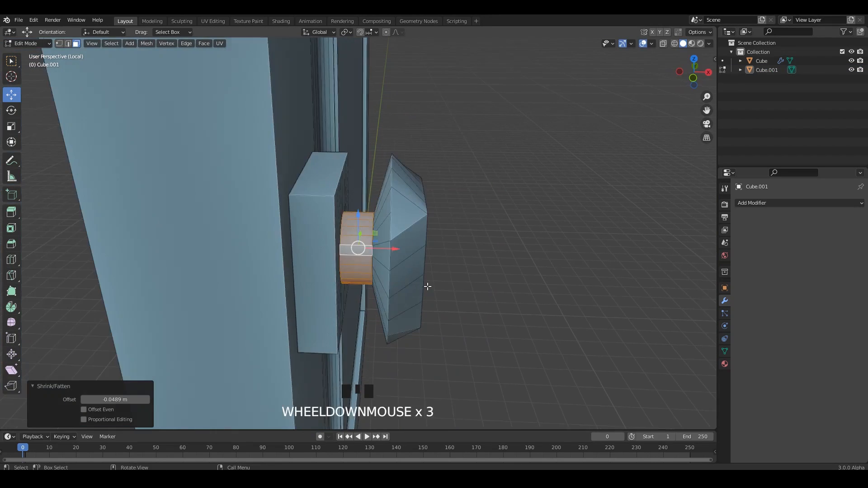
Bevel the edge loop between the knob's neck and head about 0.035 m wide with 19 segments and the custom profile.
middle_click_drag(426, 286, 498, 310)
key("Tab")
key("Tab")
left_click(391, 286)
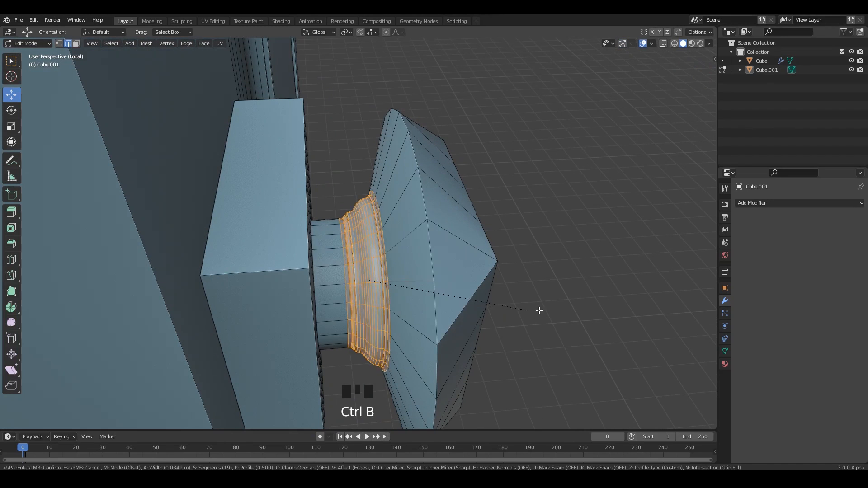
left_click(548, 283)
key("Tab")
middle_click_drag(549, 284, 407, 253)
Save the file and leave local view to bring back the whole cabinet.
key("ctrl+s")
key("Tab")
key("Tab")
scroll(218, 279, "down", 5)
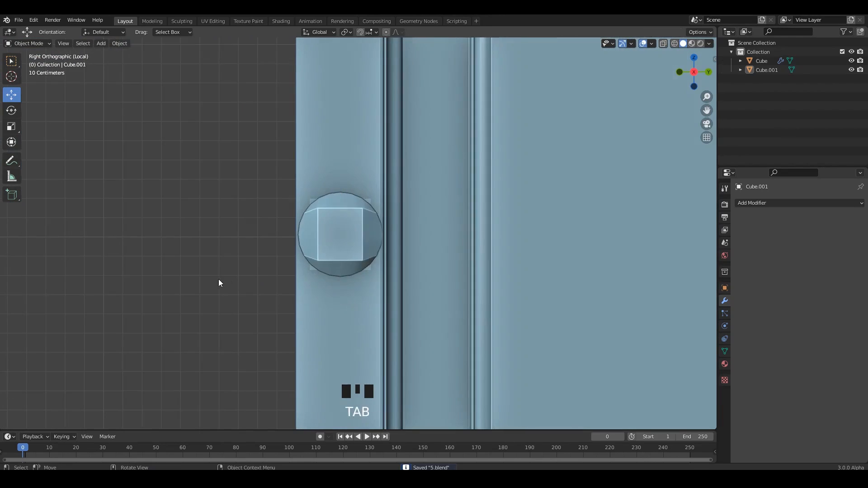
scroll(368, 269, "down", 4)
key("ctrl+s")
left_click(406, 261)
key("slash")
left_click(461, 196)
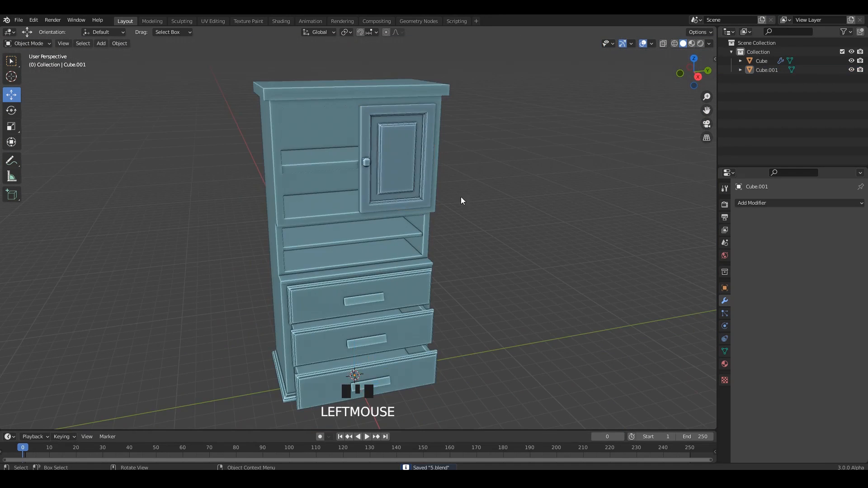
Apply the door's transforms and move its knob-side vertices along positive Y, away from the cabinet's centreline.
middle_click_drag(460, 196, 465, 186, "alt")
left_click(372, 172)
key("ctrl+a")
left_click(372, 172)
scroll(372, 172, "up", 2)
key("Tab")
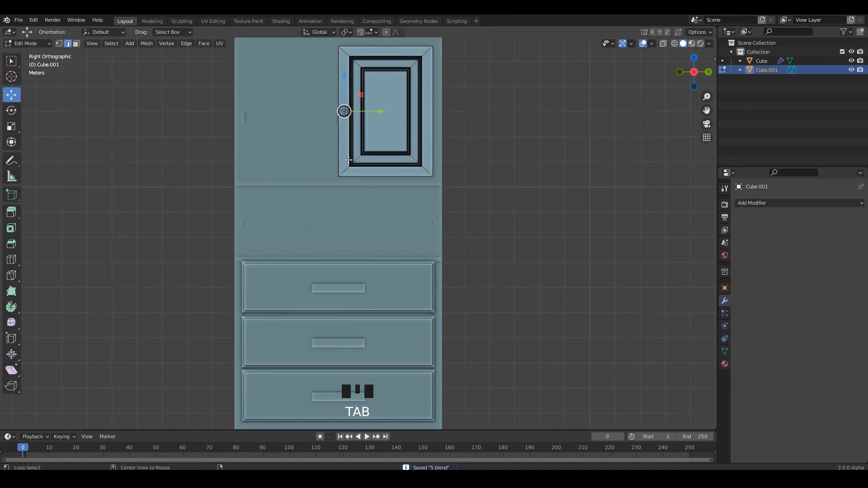
middle_click_drag(340, 122, 338, 207, "shift")
key("alt+z")
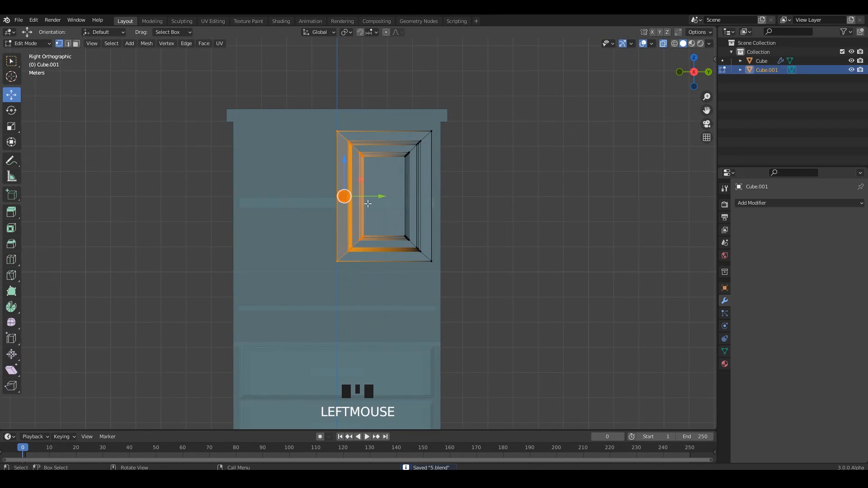
left_click_drag(375, 196, 389, 195)
Apply location, rotation and scale to the cabinet body; remove its Mirror modifier and undo the removal.
key("alt+z")
key("Tab")
left_click(400, 203)
key("ctrl+a")
left_click(390, 205)
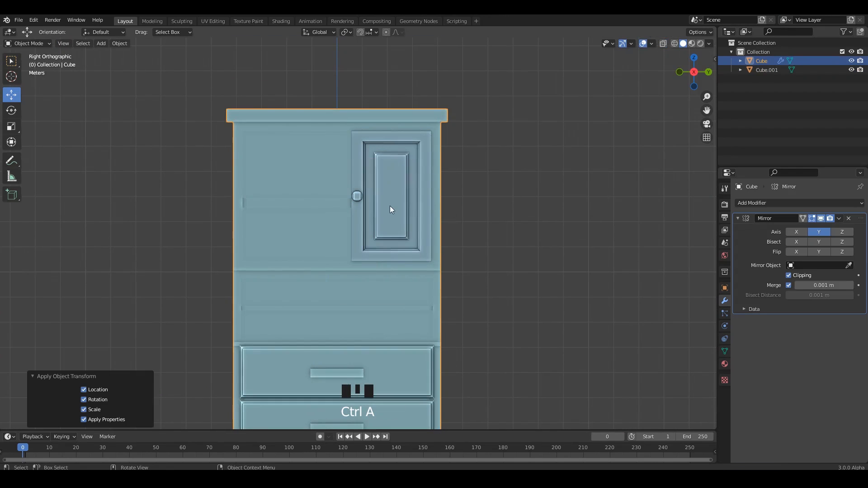
key("ctrl+a")
left_click(405, 223)
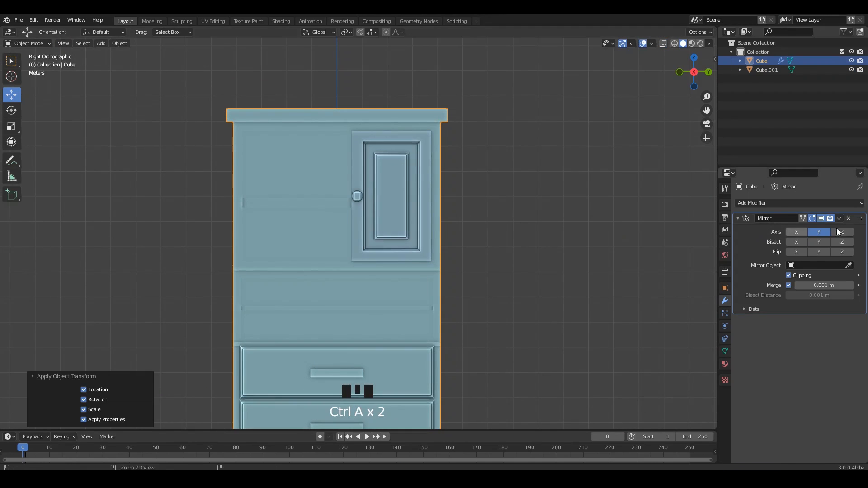
left_click(850, 219)
key("ctrl+z")
Mirror the door across Y with AutoMirror, using positive orientation and clipping, and save the file.
left_click(396, 215)
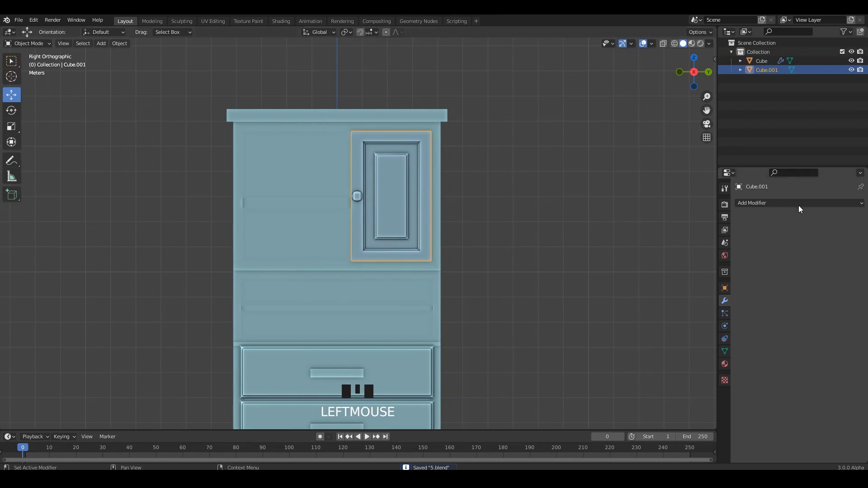
key("n")
left_click(662, 71)
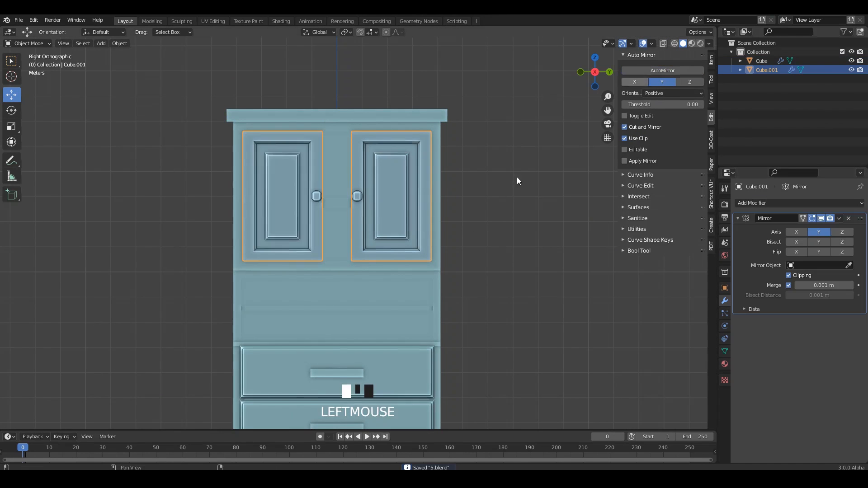
key("ctrl+s")
middle_click_drag(473, 195, 476, 168)
key("n")
left_click(487, 207)
Select the door's knob-side vertices in X-ray and move them along negative Y toward the cabinet's centreline.
scroll(405, 169, "down", 3)
middle_click_drag(406, 169, 393, 186)
key("Tab")
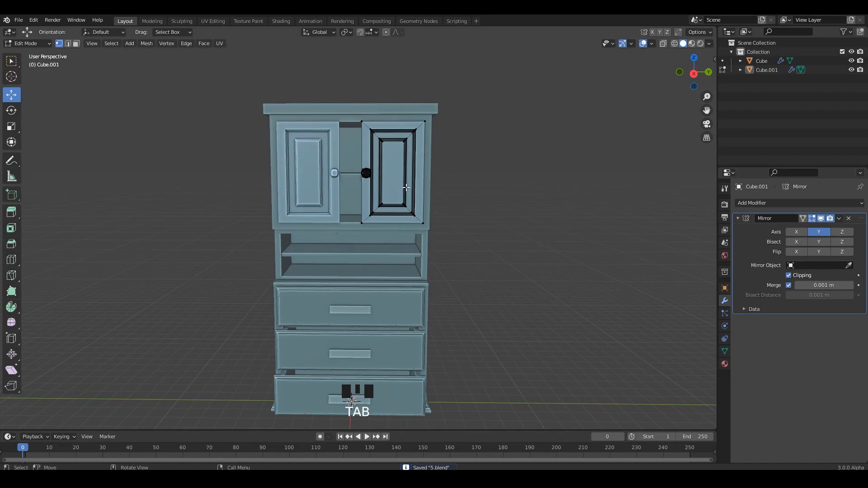
middle_click(393, 187, "alt")
key("alt+z")
key("alt+z")
scroll(326, 110, "up", 2)
left_click_drag(325, 110, 404, 274)
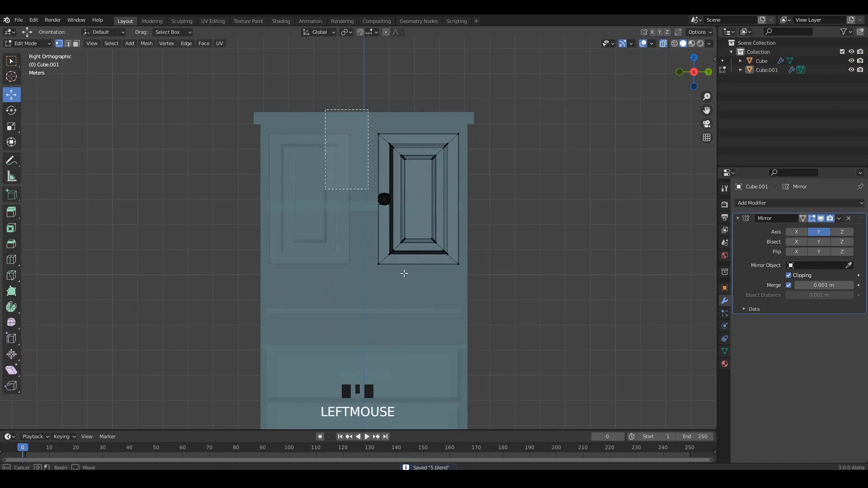
scroll(386, 211, "up", 3)
middle_click_drag(386, 211, 383, 224, "shift")
left_click_drag(427, 188, 406, 186)
left_click_drag(413, 188, 413, 190)
Nudge the door's knob-side vertices slightly further along negative Y to close the gap between the doors, and save the file.
key("alt+z")
middle_click_drag(414, 190, 393, 227, "shift")
scroll(397, 267, "up", 2)
left_click_drag(445, 268, 442, 269)
scroll(441, 269, "down", 5)
key("Tab")
middle_click_drag(442, 269, 506, 195)
scroll(501, 218, "down", 2)
key("ctrl+s")
scroll(494, 230, "down", 2)
key("ctrl+s")
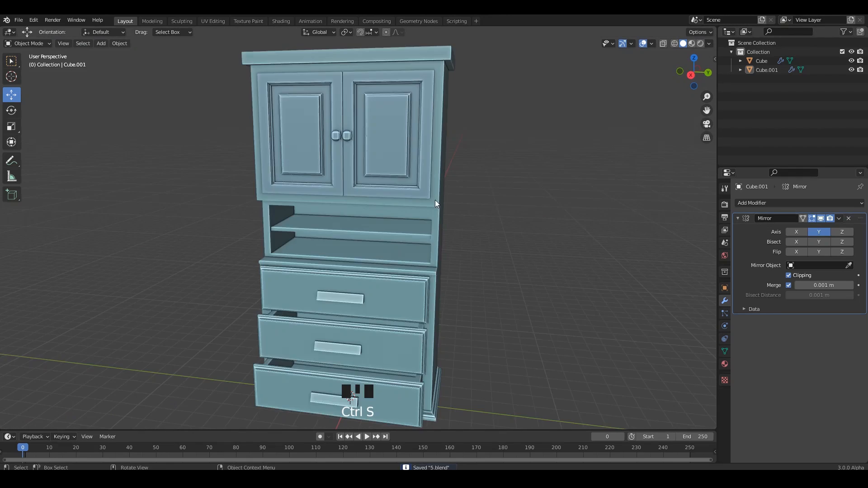
scroll(435, 200, "down", 2)
middle_click_drag(435, 200, 464, 216)
mouse_move(398, 218)
middle_mouse_down()
mouse_move(416, 221)
mouse_move(395, 229)
middle_mouse_up()
scroll(395, 229, "up", 4)
middle_click_drag(420, 136, 412, 190, "shift")
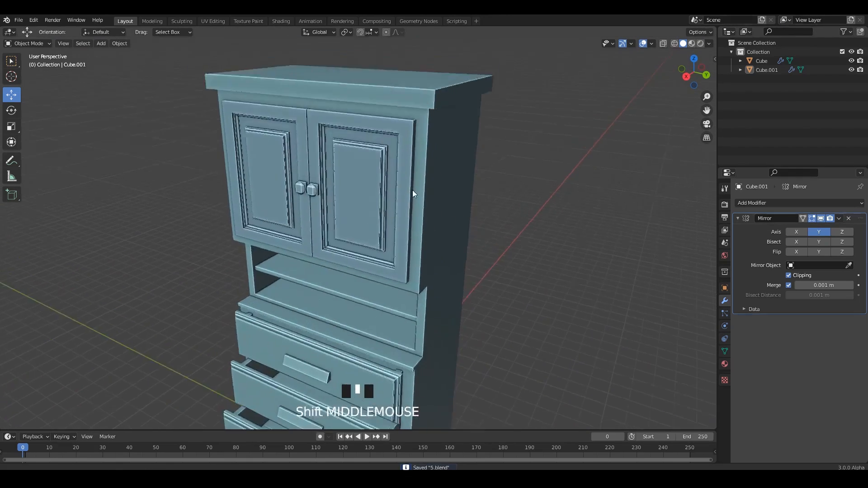
Duplicate the door's outer side face in place and shrink the copy along Z to about a quarter of its height.
scroll(413, 189, "up", 1)
key("Tab")
left_click(428, 167)
key("Tab")
left_click(427, 125)
key("Tab")
middle_click_drag(427, 125, 387, 152)
scroll(386, 132, "up", 3)
key("shift+d")
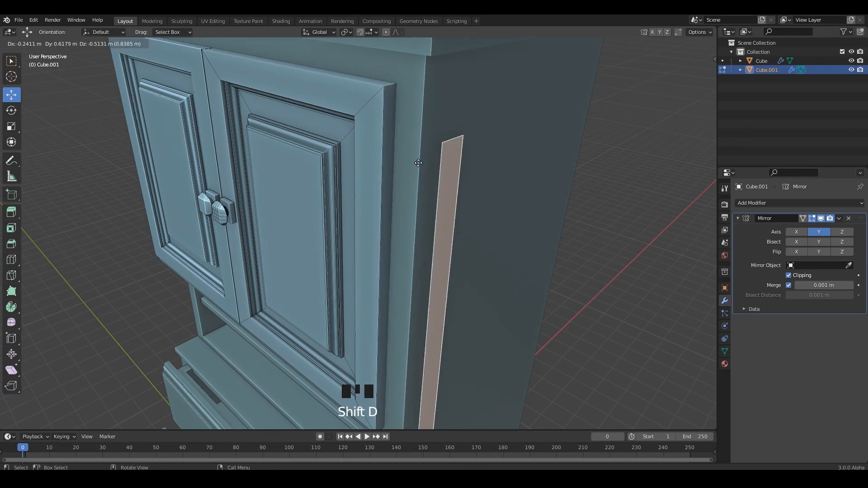
right_click(422, 199)
scroll(475, 235, "down", 2)
key("s")
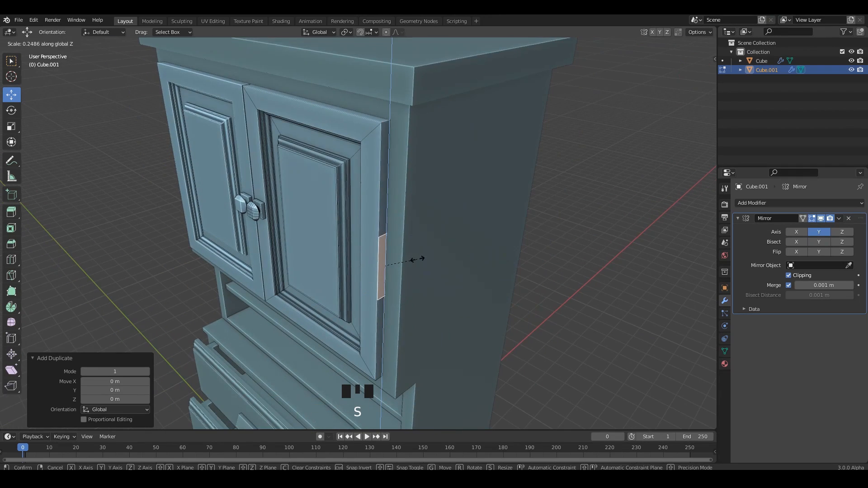
left_click(413, 258)
Move the duplicated strip up near the door's upper corner and shorten it along Z to hinge-plate size.
left_click_drag(381, 142, 382, 132)
middle_click_drag(381, 132, 375, 209, "shift")
scroll(531, 218, "up", 3)
key("s")
middle_click_drag(506, 280, 497, 263)
left_click(501, 216)
scroll(502, 216, "down", 3)
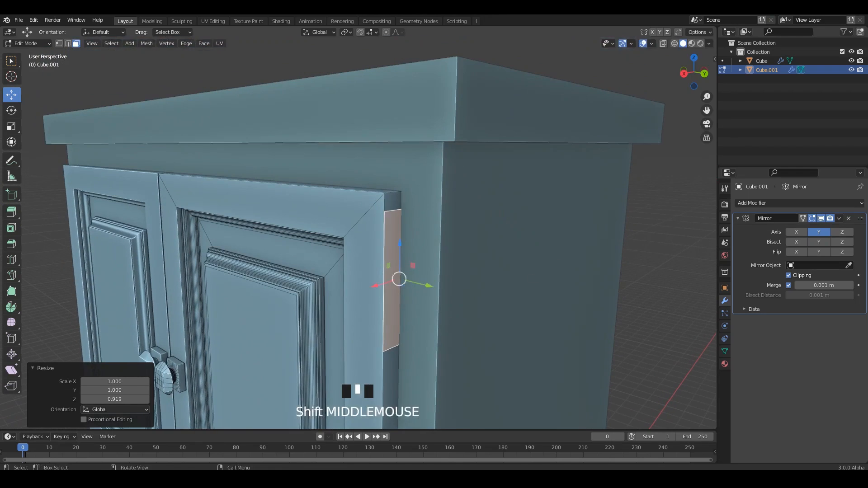
key("ctrl+z")
middle_click_drag(459, 292, 441, 295, "shift")
left_click(463, 292)
Extrude the hinge plate outward about 0.06 m and add a loop cut near its back edge, with a factor of -0.192.
scroll(456, 299, "up", 2)
middle_click_drag(506, 334, 429, 246, "shift")
left_click(465, 271)
scroll(330, 270, "up", 2)
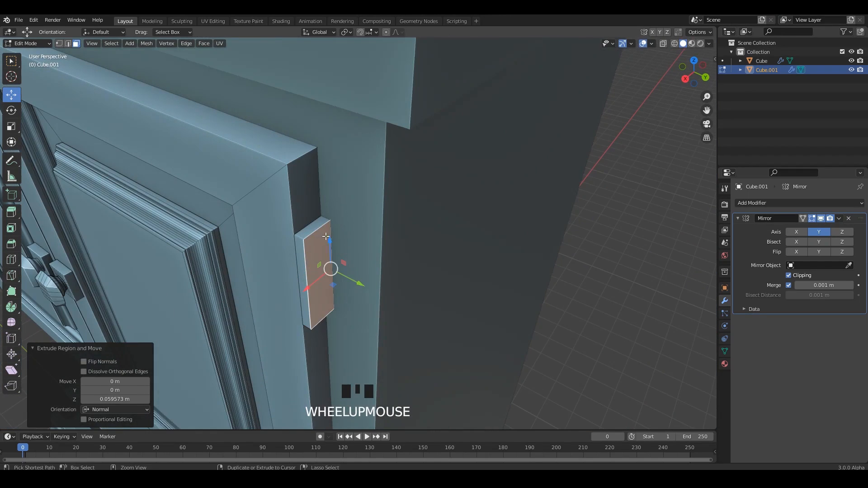
key("ctrl+r")
left_click(323, 235)
left_click(318, 238)
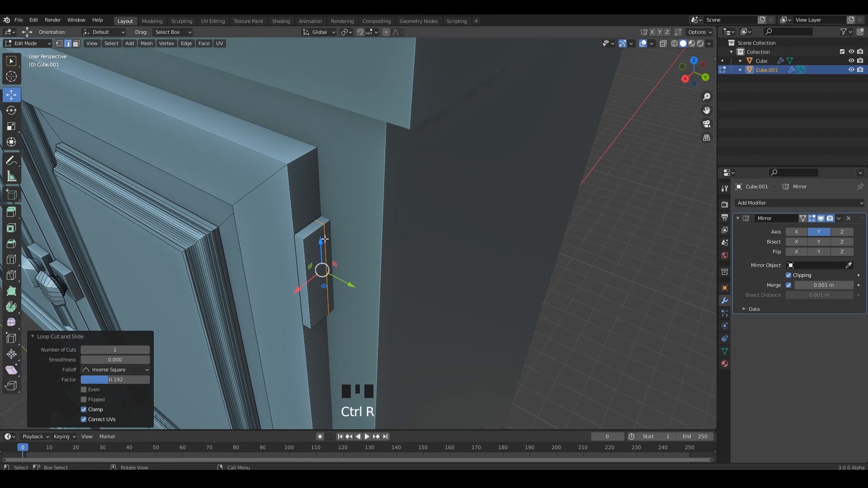
Extrude the narrow rear strip of the hinge plate about 0.253 m along Y across the cabinet frame.
left_click(327, 240)
key("alt+z")
middle_click_drag(416, 286, 326, 429, "shift")
key("e")
left_click(460, 262)
key("alt+z")
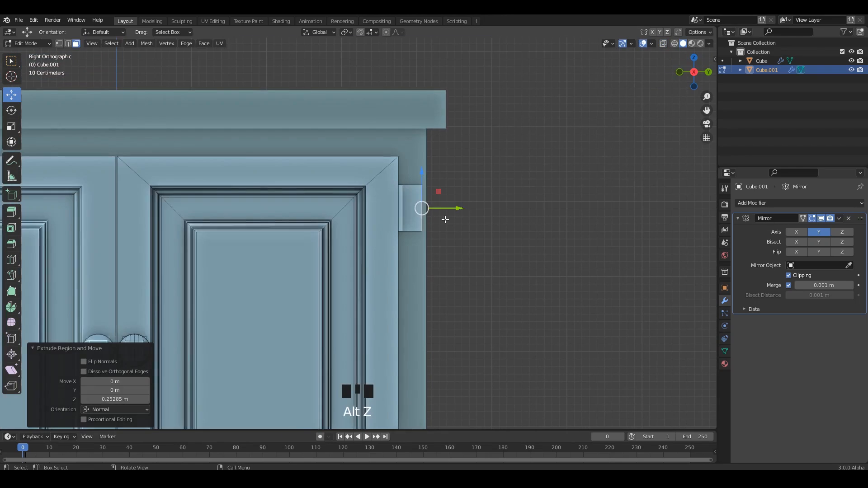
middle_click_drag(446, 220, 397, 238)
key("Tab")
left_click(481, 239)
scroll(407, 244, "down", 6)
middle_click_drag(339, 245, 364, 250)
Try to bevel the vertical inner corner edge between the two hinge leaves.
key("Tab")
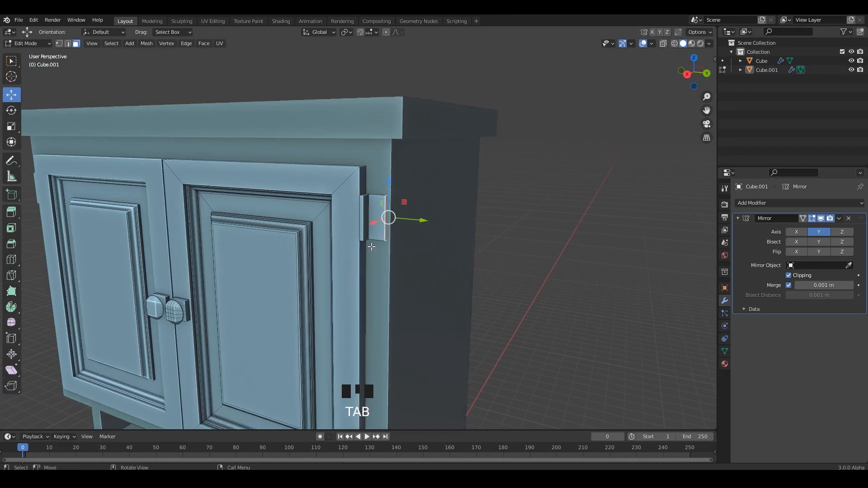
middle_click(365, 211, "alt")
scroll(381, 204, "up", 4)
scroll(319, 196, "up", 2)
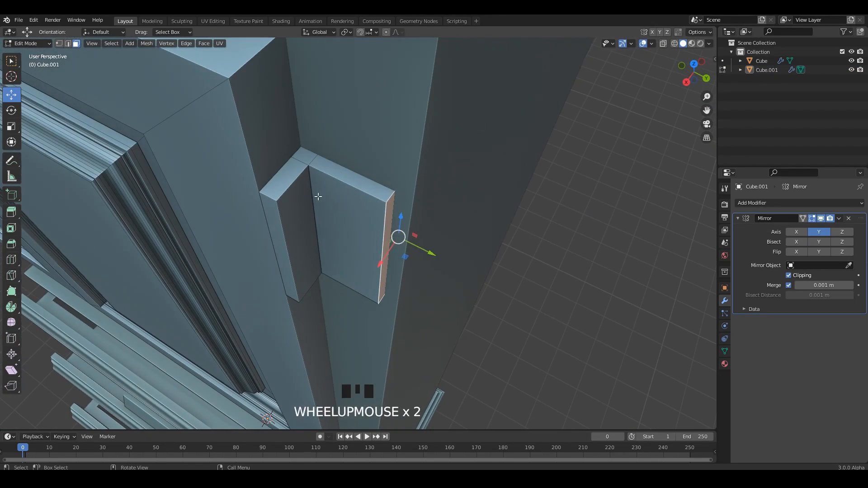
left_click(318, 197)
key("2")
left_click(329, 212)
key("ctrl+b")
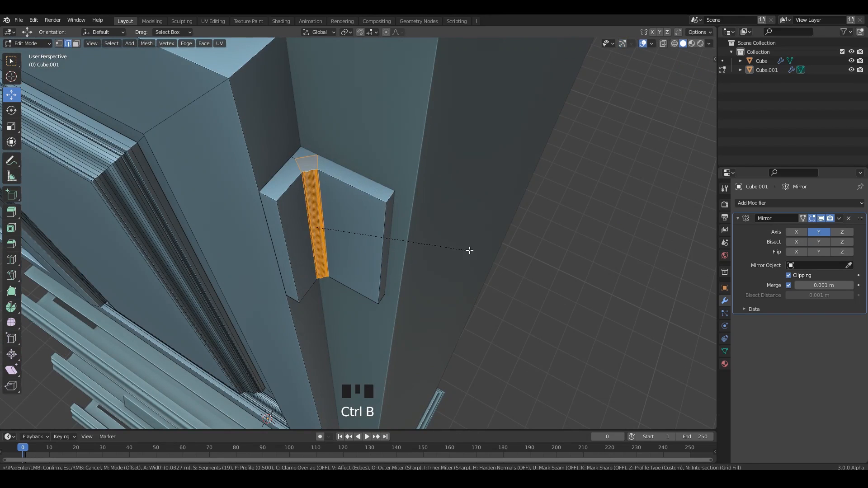
key("Escape")
key("Tab")
key("shift+a")
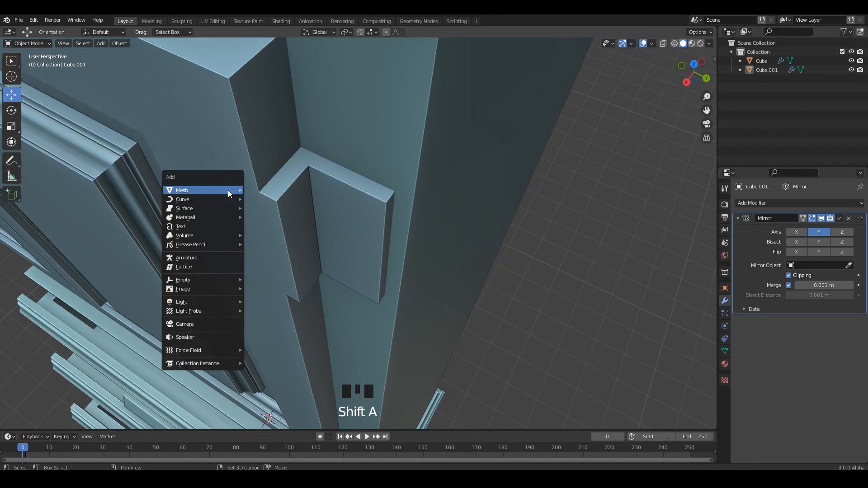
left_click(267, 188)
left_click(324, 179)
key("ctrl+z")
key("ctrl+z")
key("ctrl+z")
key("Tab")
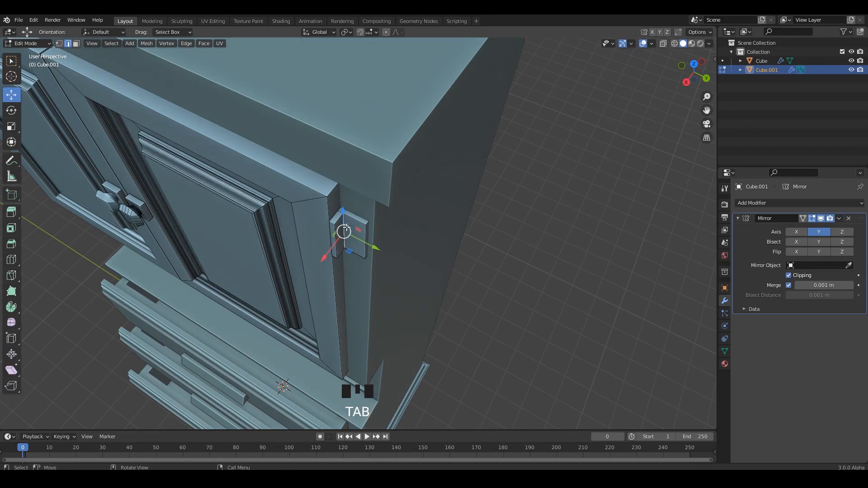
Try adding a cylinder inside the door mesh and moving it toward the hinge in X-ray top view.
key("shift+s")
key("shift+a")
left_click(307, 272)
scroll(308, 272, "down", 4)
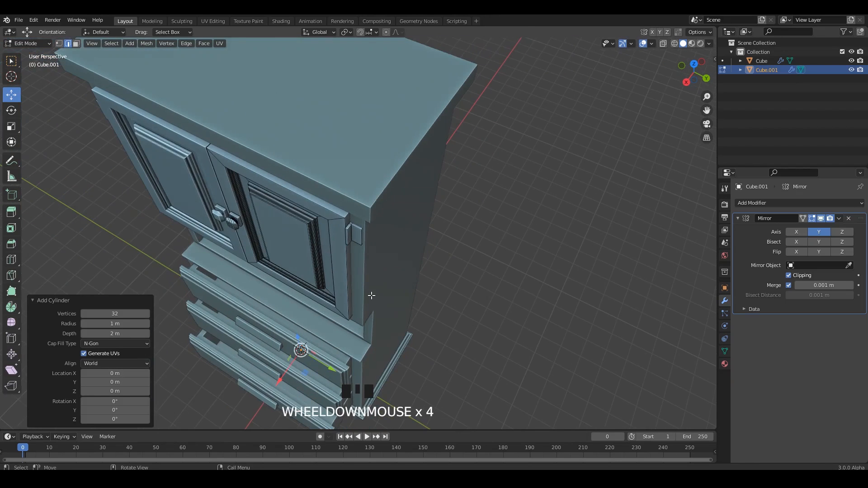
middle_click(360, 293, "alt")
key("KP_7")
key("alt+z")
left_click(330, 208)
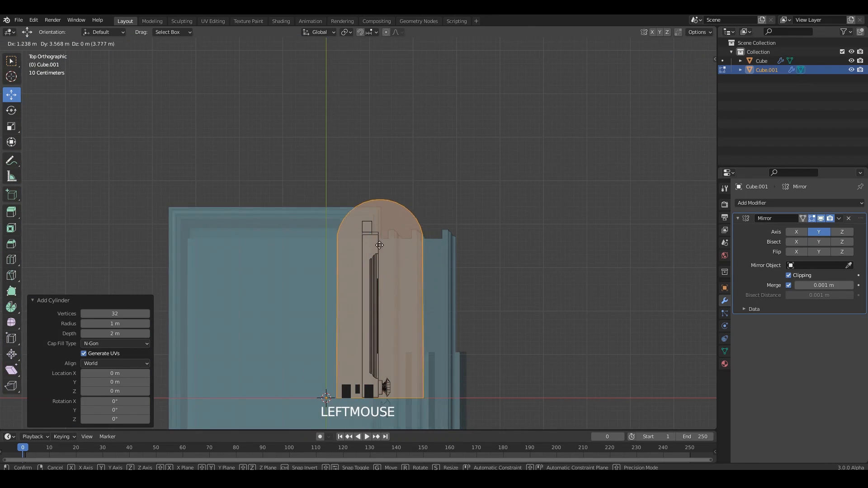
key("ctrl+z")
key("ctrl+z")
middle_click_drag(438, 297, 413, 254)
scroll(426, 271, "down", 4)
key("Tab")
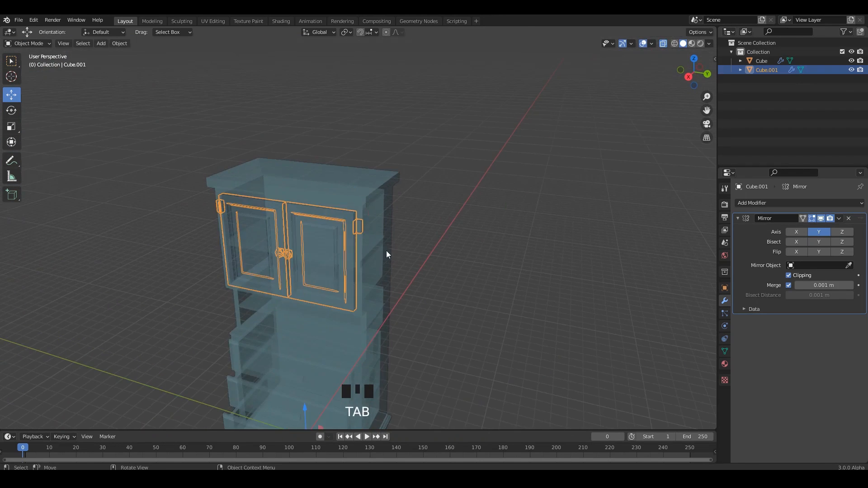
Turn off X-ray display, deselect the doors and save the file.
key("alt+z")
scroll(294, 199, "up", 4)
key("shift+a")
left_click(435, 221)
scroll(436, 221, "down", 1, "ctrl")
middle_click_drag(263, 194, 272, 202, "shift")
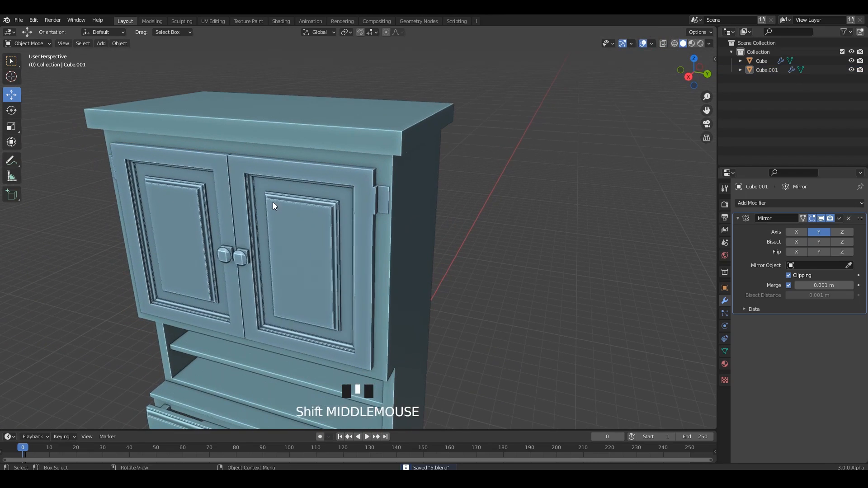
Add a cylinder as a separate object and move it up over the hinge in the right orthographic view.
key("shift+a")
left_click(310, 247)
scroll(421, 278, "down", 4)
middle_click_drag(421, 281, 480, 309, "alt")
left_click_drag(435, 184, 437, 71)
middle_click_drag(473, 100, 416, 302, "shift")
scroll(417, 307, "up", 6)
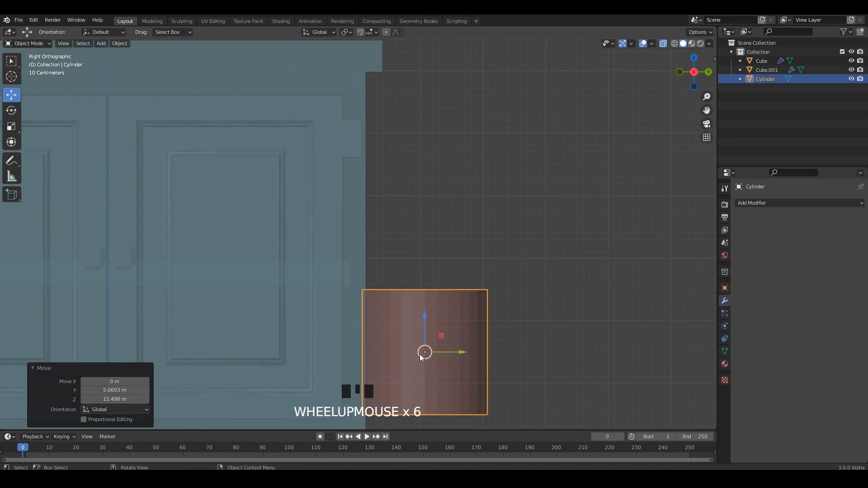
left_click_drag(421, 353, 323, 150)
Stretch the cylinder about 2.28 times along Z and scale it uniformly to about 0.317.
key("alt+z")
middle_click_drag(354, 140, 384, 196, "shift")
scroll(383, 197, "up", 1)
key("s")
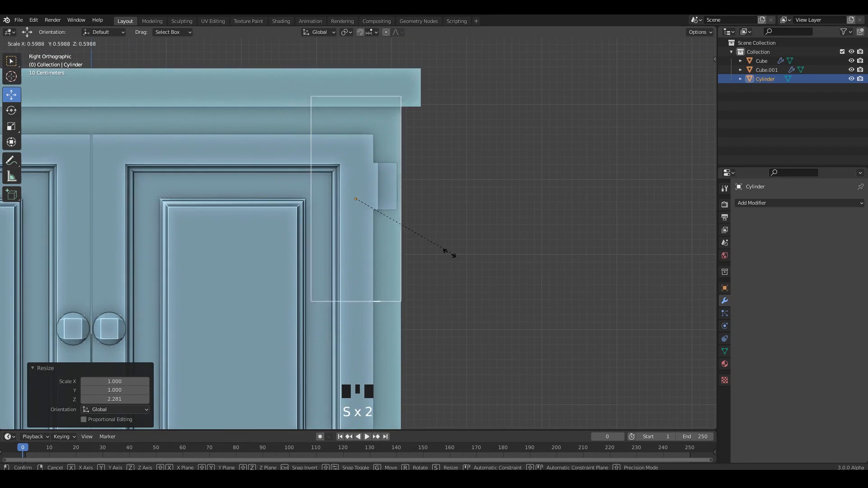
left_click(451, 251)
Move the cylinder about 1.2 m in X and 0.44 m in Y toward the hinge, and scale it to 0.3.
middle_click_drag(452, 251, 384, 219, "alt")
middle_click_drag(393, 284, 396, 228, "shift")
scroll(396, 228, "up", 1)
left_click_drag(356, 107, 420, 244)
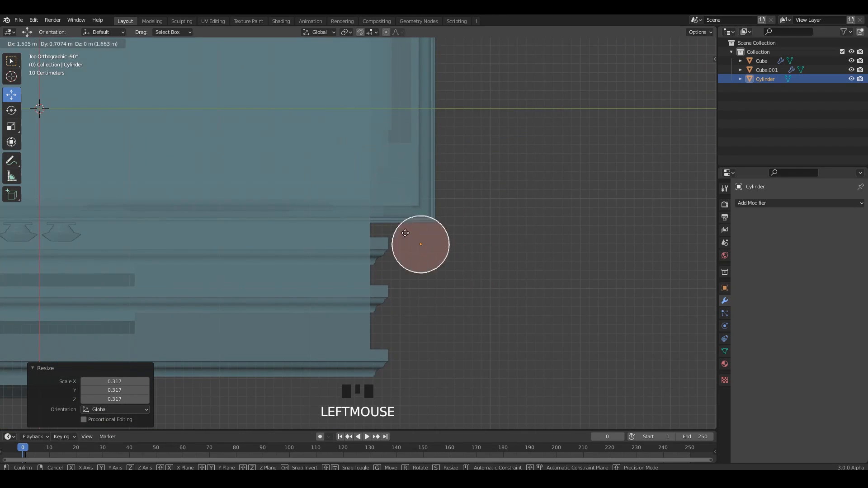
middle_click_drag(420, 245, 339, 199, "shift")
key("alt+z")
scroll(340, 153, "down", 3)
scroll(340, 201, "up", 1)
key("s")
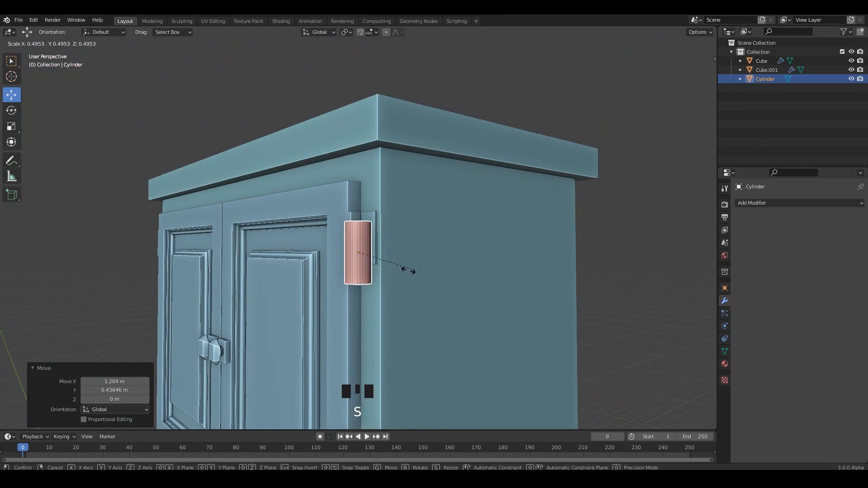
left_click(375, 267)
Move the cylinder horizontally into the inner corner between the two hinge leaves.
scroll(367, 266, "up", 4)
middle_click_drag(368, 265, 373, 227, "alt")
scroll(373, 226, "up", 3)
key("alt+z")
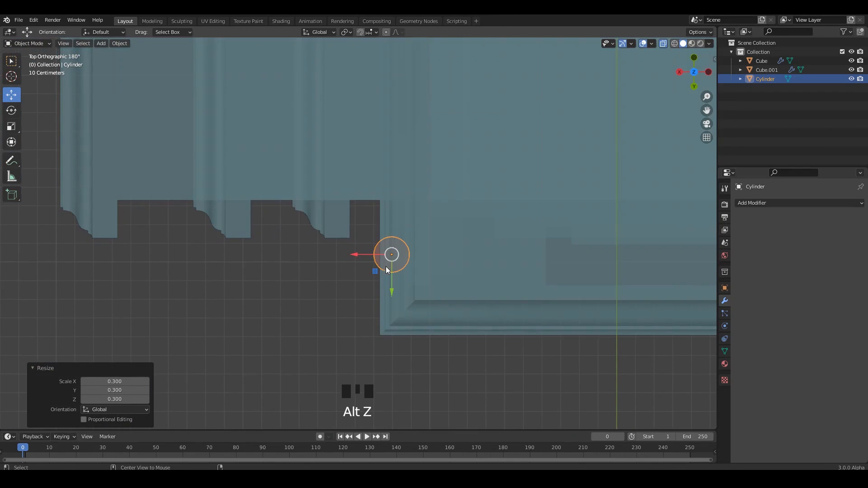
left_click_drag(375, 271, 371, 232)
key("alt+z")
middle_click_drag(368, 253, 399, 174)
scroll(398, 181, "down", 3)
left_click_drag(385, 257, 405, 253)
scroll(384, 219, "up", 2)
middle_click_drag(384, 219, 379, 253)
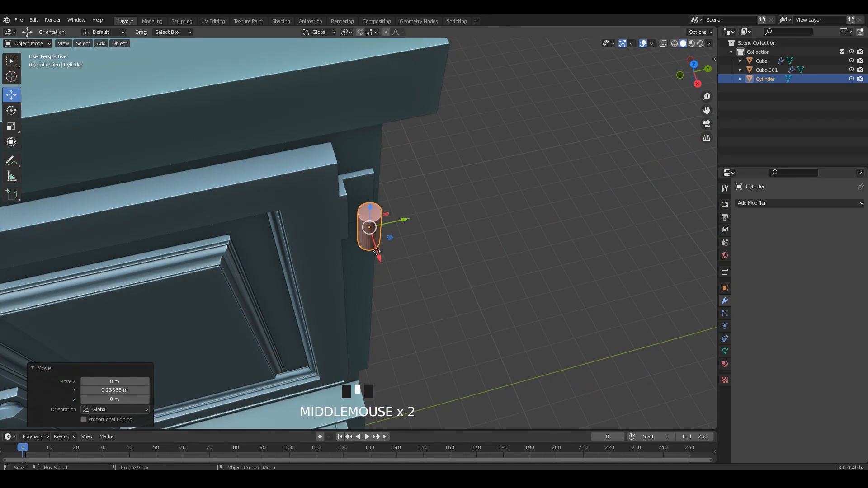
left_click_drag(379, 253, 374, 205)
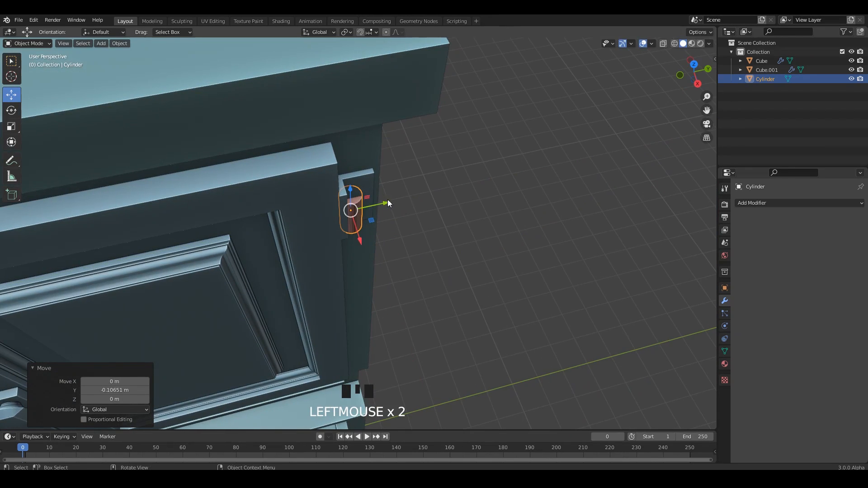
Fine-position the cylinder's mesh against the hinge leaves in wireframe top view, and return to solid shading.
key("Tab")
key("Tab")
key("Tab")
middle_click_drag(384, 224, 450, 362, "alt")
scroll(388, 211, "up", 6)
left_click(672, 43)
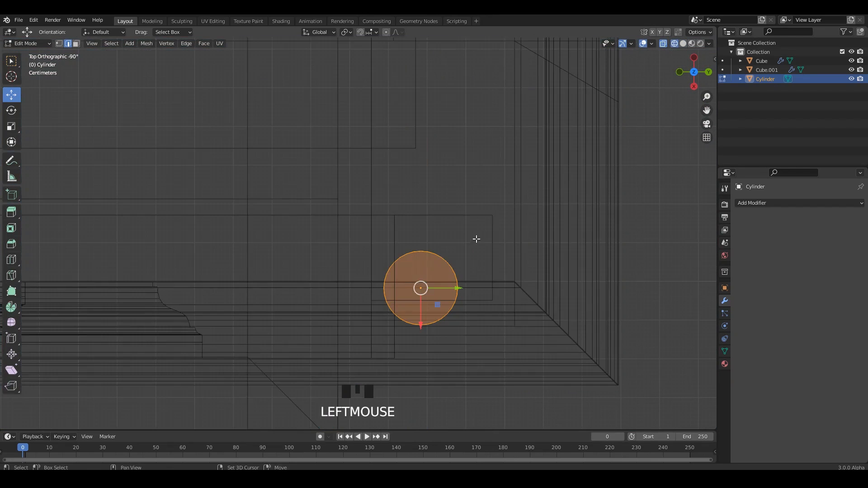
middle_click_drag(475, 238, 435, 190, "shift")
mouse_move(388, 242)
left_mouse_down()
mouse_move(477, 297)
mouse_move(402, 220)
left_mouse_up()
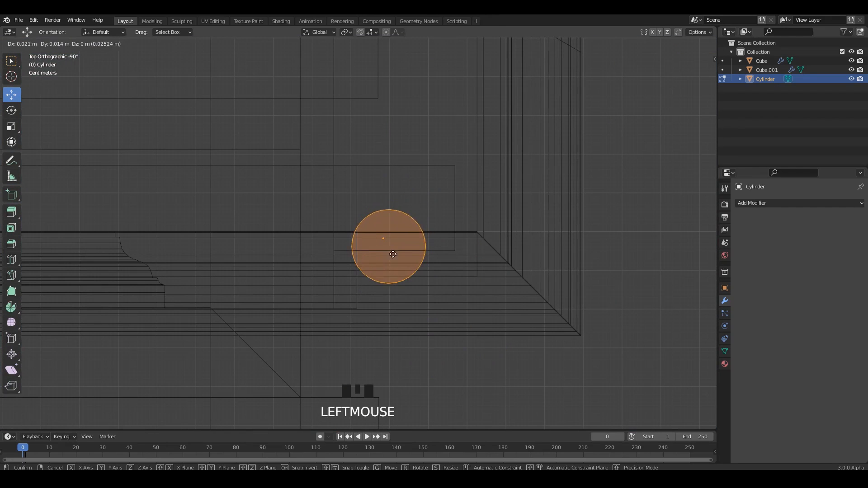
left_click_drag(393, 255, 382, 252)
key("alt+z")
middle_click_drag(446, 265, 690, 61)
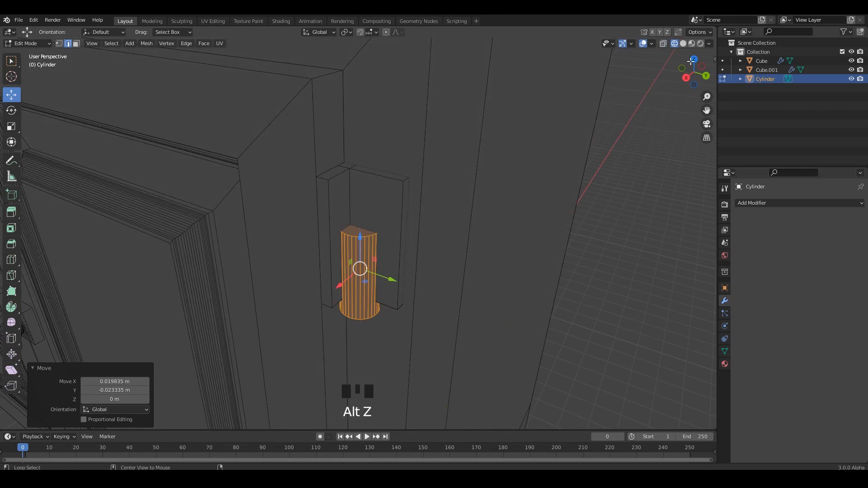
left_click(683, 43)
Raise the cylinder's mesh to the hinge's height and scale it 1.189 along Z.
mouse_move(449, 262)
middle_mouse_down("shift")
mouse_move(449, 226)
mouse_move(362, 215)
middle_mouse_up("shift")
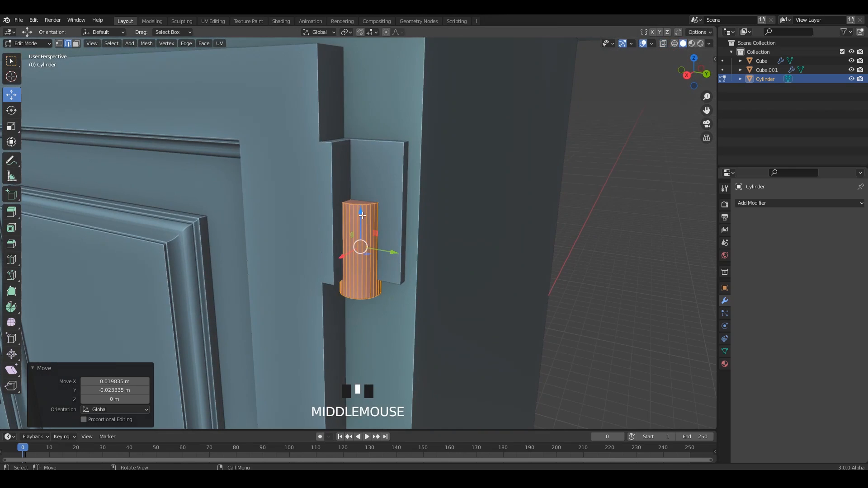
left_click_drag(361, 215, 362, 173)
middle_click_drag(461, 286, 444, 264)
key("s")
key("z")
left_click(454, 283)
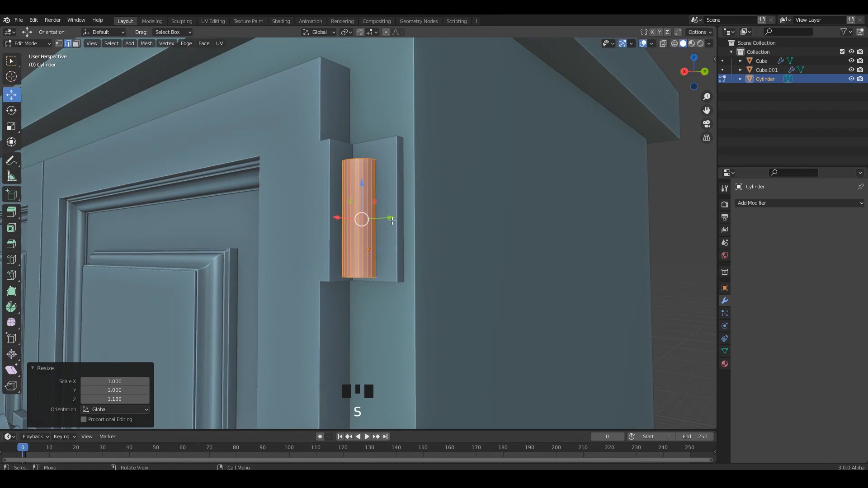
Nudge the cylinder's mesh closer into the hinge corner, adjust its height slightly and leave Edit Mode.
left_click_drag(391, 220, 389, 221)
middle_click_drag(389, 222, 382, 211)
left_click_drag(382, 211, 355, 193)
middle_click_drag(414, 194, 463, 229)
left_click_drag(352, 182, 352, 184)
middle_click_drag(536, 219, 518, 219)
key("Tab")
scroll(493, 229, "down", 4)
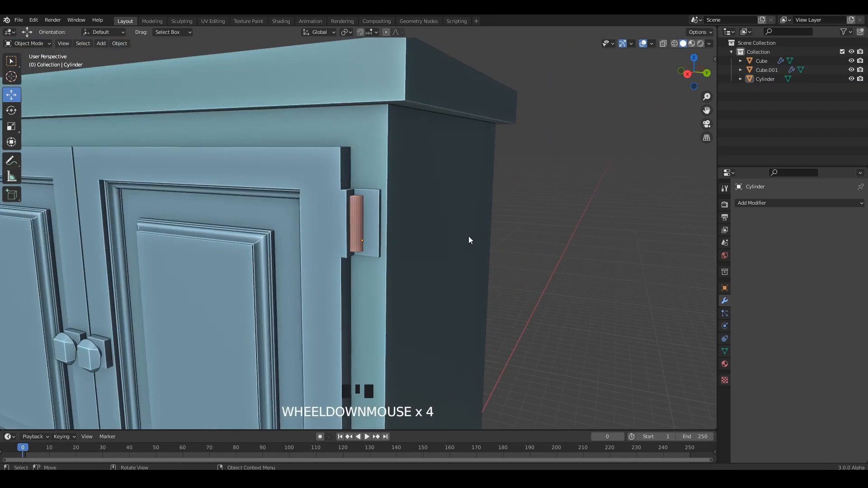
Join the hinge cylinder into the door object and shade the door smooth.
left_click(352, 203)
left_click(370, 199, "shift")
key("ctrl+j")
right_click(370, 199)
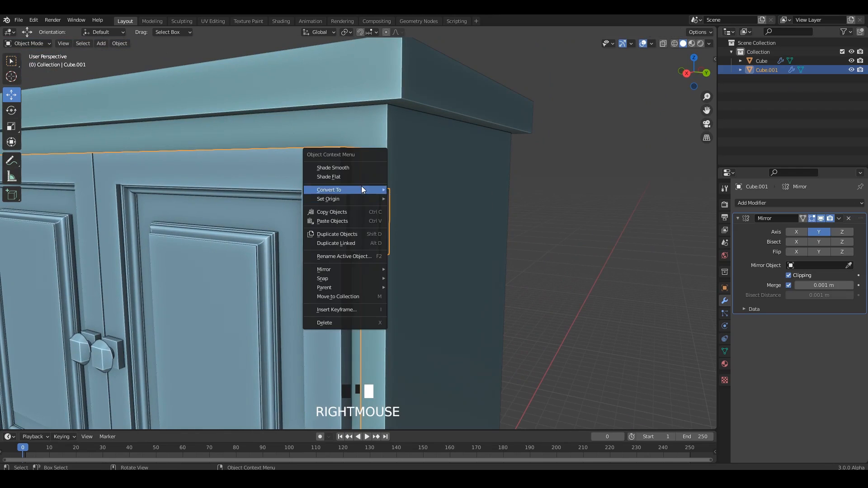
left_click(316, 167)
left_click(632, 202)
Select the outer corner edges of both hinge leaves and bevel them with a width of about 0.086 m.
scroll(528, 247, "down", 3)
mouse_move(528, 248)
middle_mouse_down()
mouse_move(349, 253)
mouse_move(527, 254)
middle_mouse_up()
middle_click_drag(527, 253, 441, 244, "shift")
key("Tab")
scroll(441, 244, "up", 5)
middle_click_drag(375, 208, 412, 249, "shift")
scroll(362, 226, "up", 2)
scroll(376, 244, "up", 3)
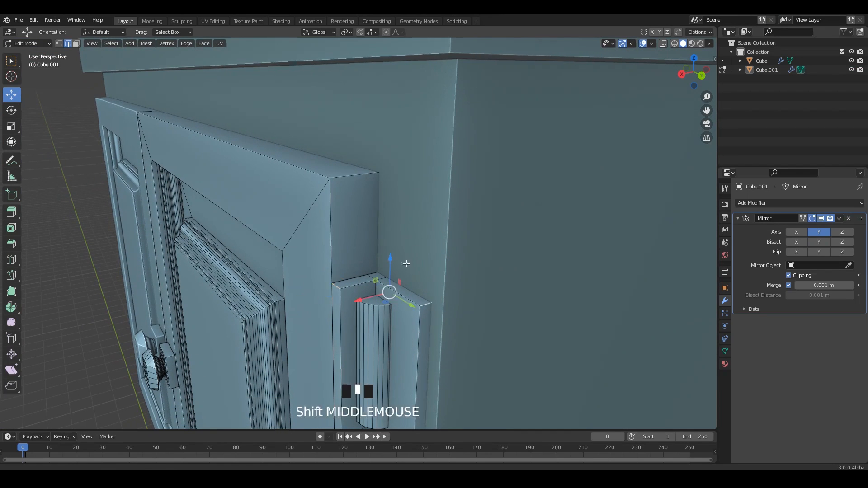
middle_click_drag(406, 263, 421, 136)
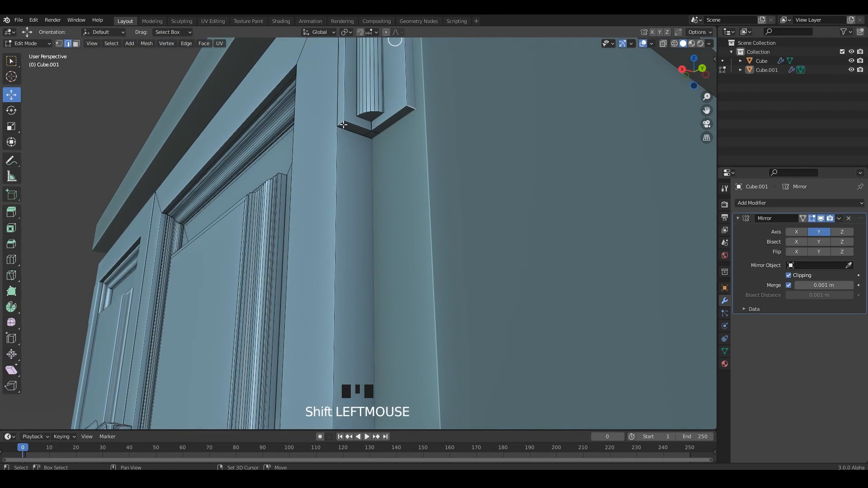
middle_click_drag(362, 194, 485, 223, "shift")
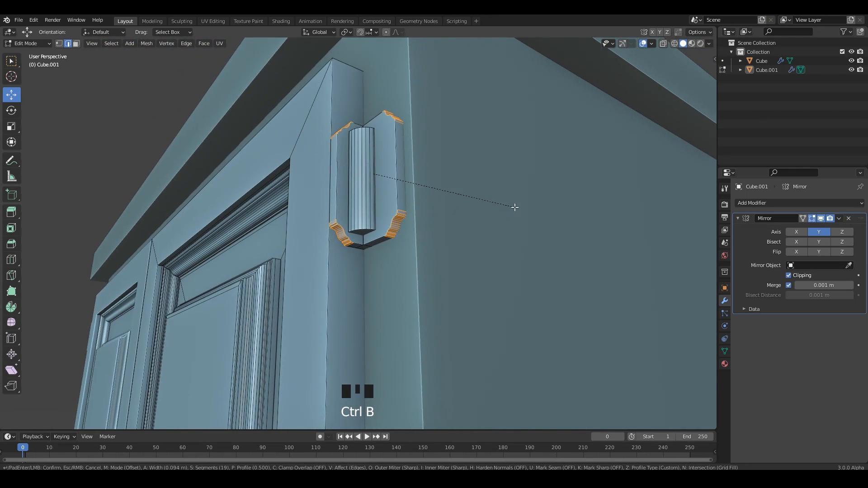
left_click(518, 206)
Set the hinge corner bevel to 9 segments.
left_click(97, 261)
middle_click_drag(476, 179, 452, 181)
left_click_drag(117, 277, 150, 277)
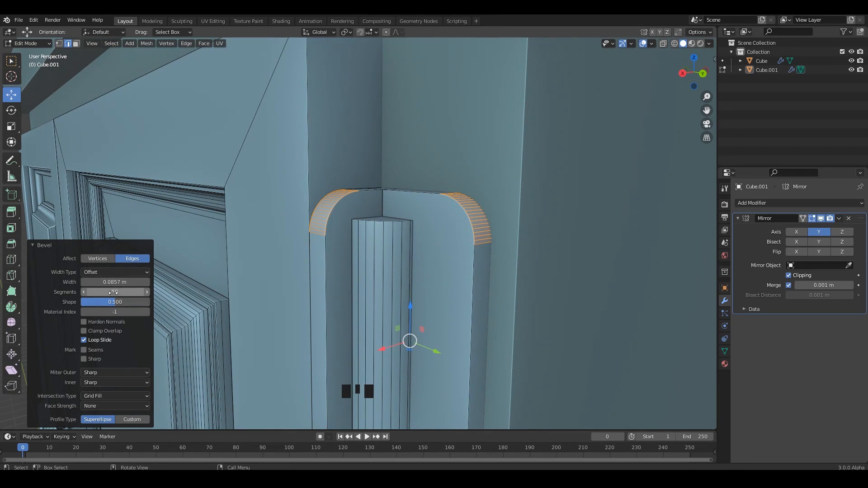
scroll(394, 240, "down", 3)
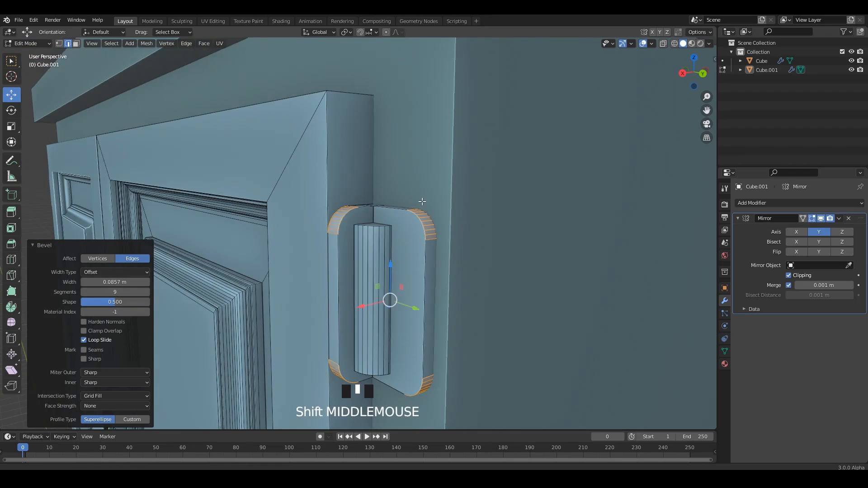
Select the outer front outline edges of both hinge leaves and bevel them with a width of about 0.02 m.
middle_click_drag(395, 240, 397, 180, "shift")
left_click(427, 221)
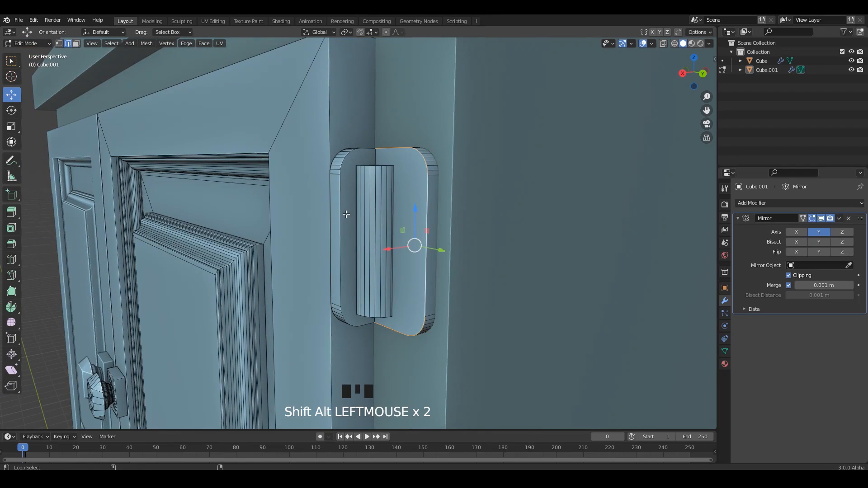
scroll(366, 199, "up", 3)
middle_click_drag(366, 199, 468, 257, "shift")
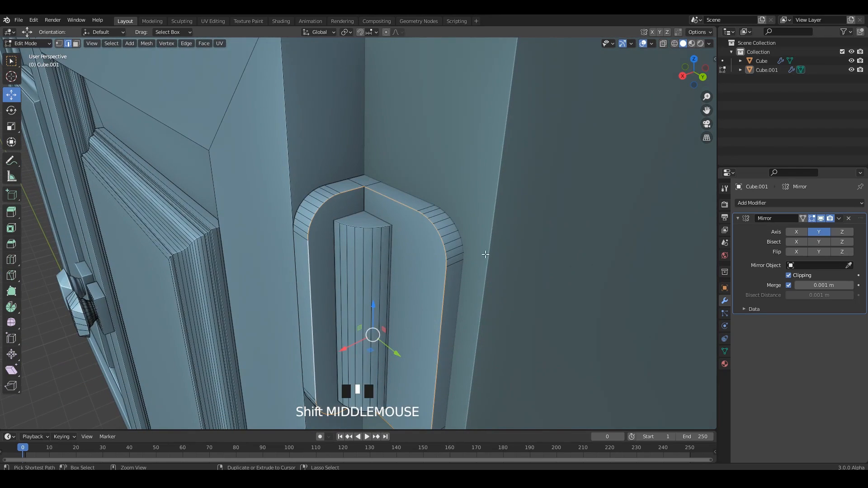
key("ctrl+b")
left_click(483, 255)
scroll(378, 266, "down", 3)
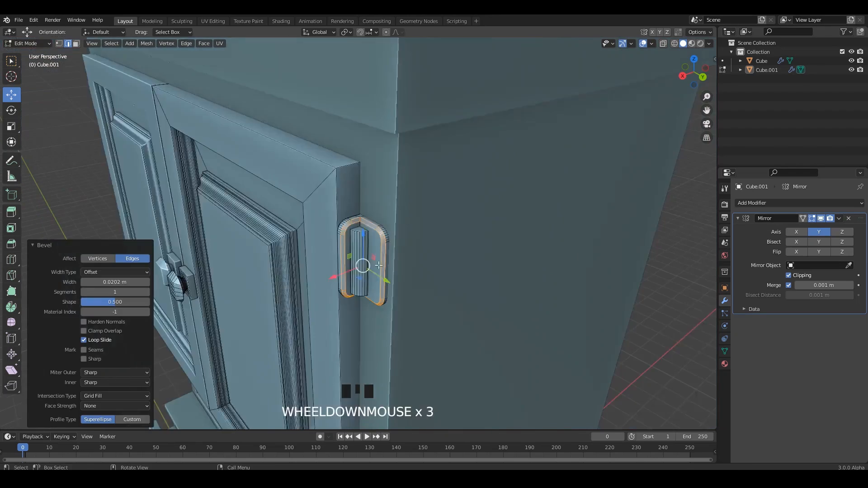
key("Tab")
scroll(378, 266, "down", 5)
middle_click_drag(658, 242, 642, 244)
Select the end caps of the hinge cylinder and round them with a 6-segment bevel about 0.084 m wide.
key("Tab")
scroll(393, 301, "up", 4)
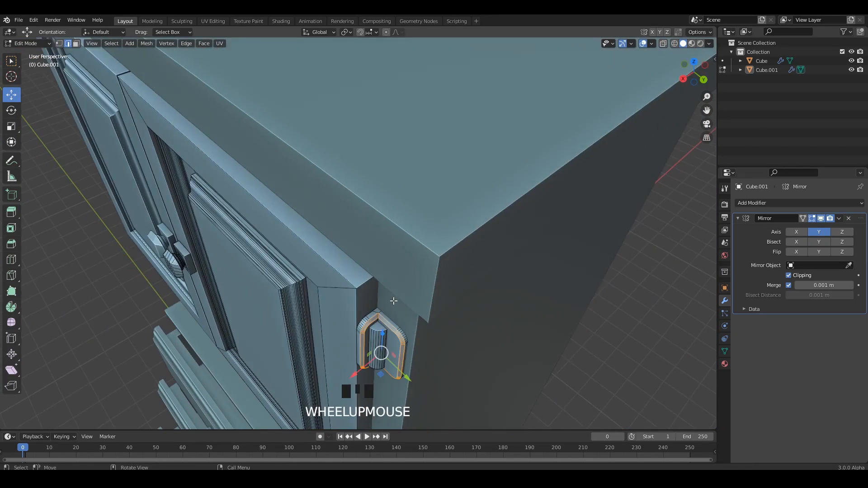
scroll(369, 242, "up", 2)
mouse_move(385, 237)
middle_mouse_down()
mouse_move(391, 198)
mouse_move(373, 248)
middle_mouse_up()
scroll(373, 205, "up", 4, "shift")
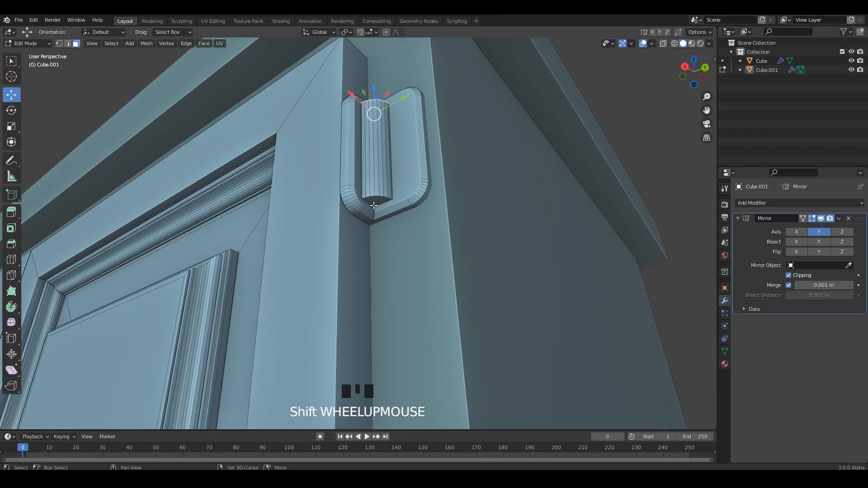
middle_click_drag(396, 210, 410, 226, "shift")
scroll(446, 273, "up", 3)
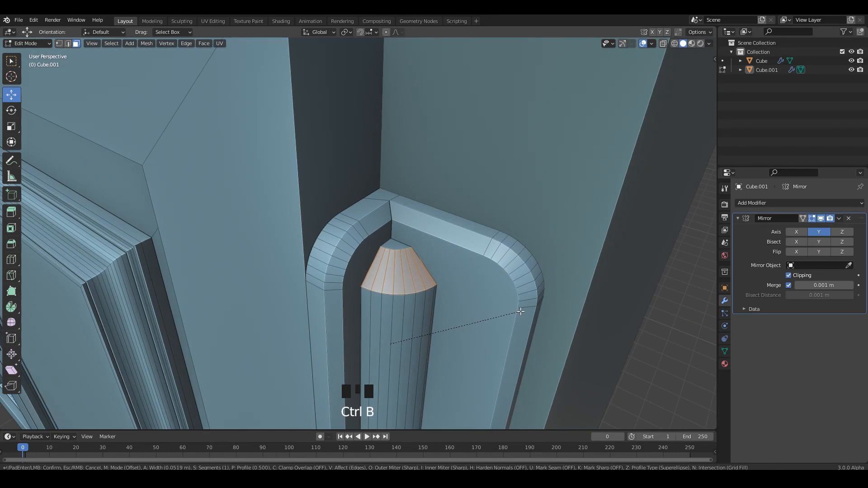
scroll(521, 312, "up", 2)
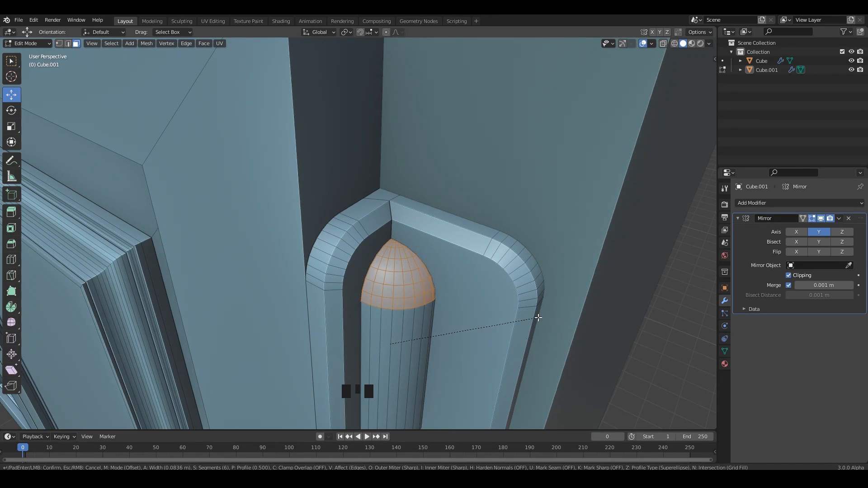
left_click(538, 318)
scroll(501, 293, "down", 4)
middle_click_drag(478, 277, 543, 253)
key("Tab")
left_click(542, 253)
scroll(368, 242, "down", 3)
Select the complete hinge with its pin, duplicate it and move the copy straight down to the lower part of the door.
key("Tab")
middle_click_drag(368, 242, 409, 192)
key("l")
key("l")
key("l")
scroll(379, 193, "down", 4)
key("shift+d")
right_click(410, 253)
left_click_drag(389, 128, 390, 333)
scroll(451, 288, "down", 4)
key("alt+z")
key("alt+z")
key("alt+z")
key("alt+z")
key("Tab")
scroll(401, 283, "down", 3)
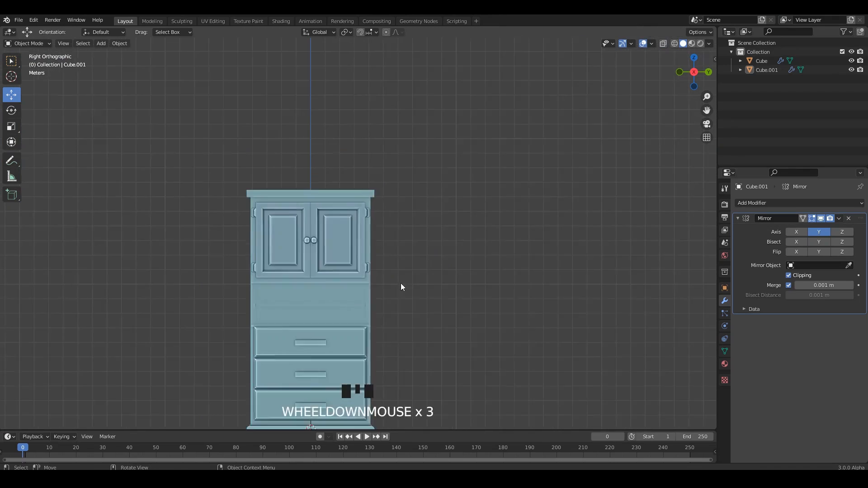
Look over the finished cabinet from the front corner and save the file.
middle_click_drag(400, 283, 403, 254, "shift")
middle_click_drag(403, 254, 437, 254)
left_click(437, 253)
middle_click_drag(484, 238, 466, 274)
key("ctrl+s")
middle_click_drag(465, 281, 388, 248, "shift")
scroll(443, 265, "up", 2)
middle_click_drag(443, 265, 447, 235, "shift")
key("ctrl+s")
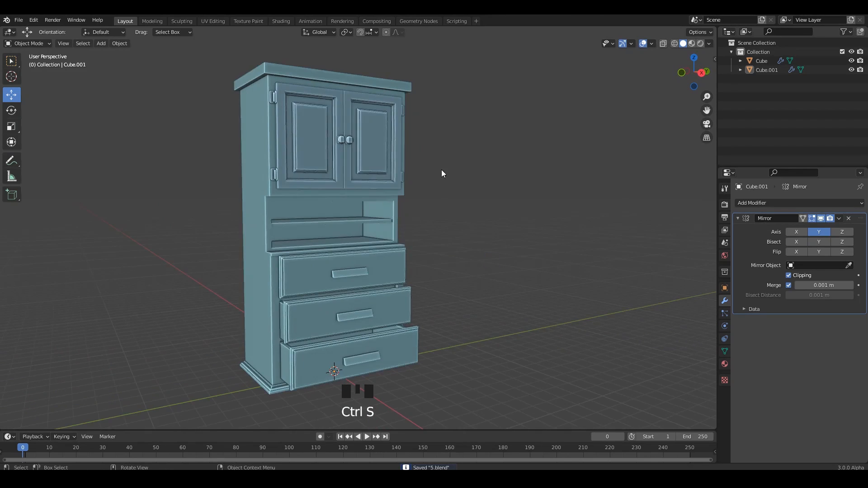
Switch to the Animation workspace and shrink the Dope Sheet to give the two viewports more height.
middle_click_drag(442, 170, 429, 154)
left_click(281, 22)
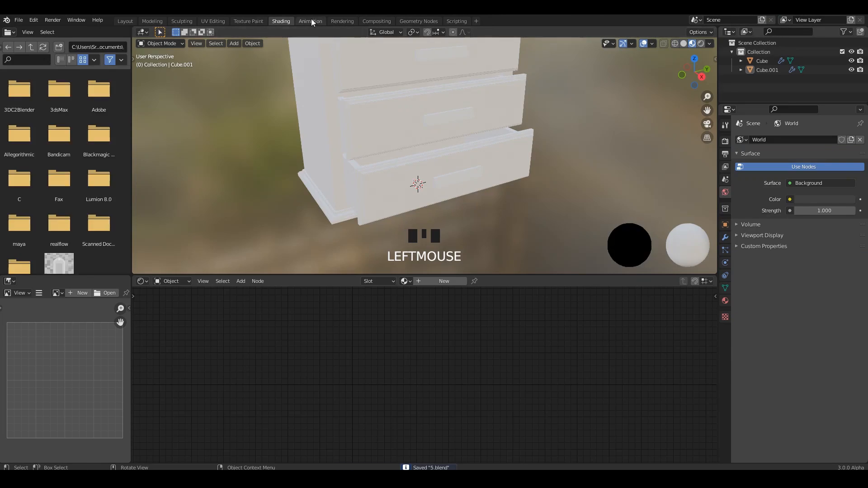
left_click(310, 21)
scroll(129, 198, "up", 2)
middle_click_drag(161, 158, 172, 190, "shift")
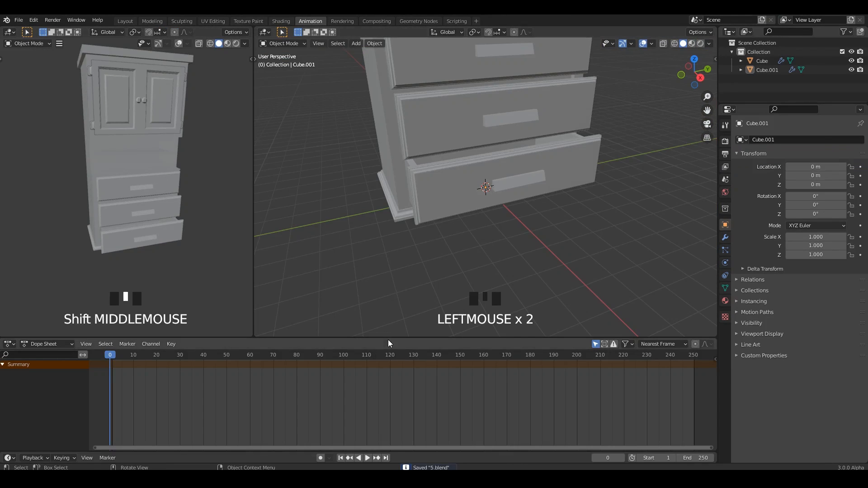
left_click_drag(388, 339, 388, 439)
middle_click_drag(183, 245, 168, 212)
Turn the larger viewport into a Shader Editor without its sidebar and show the smaller viewport in Material Preview.
left_click(265, 33)
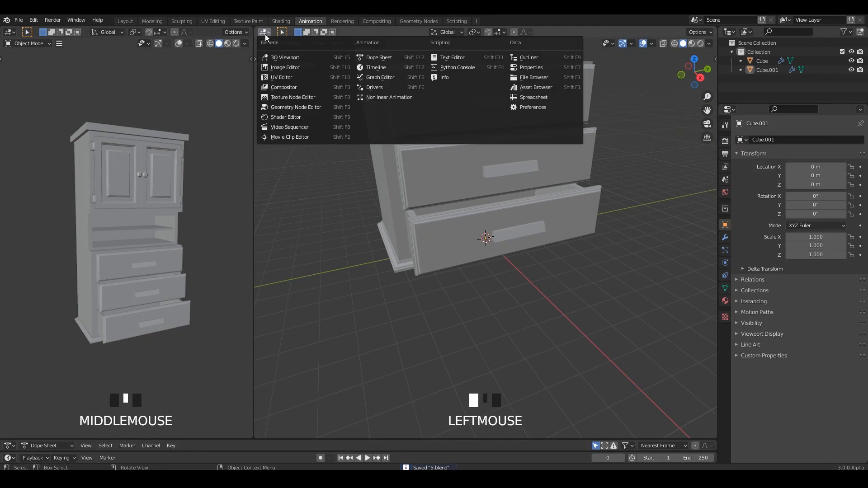
left_click(285, 118)
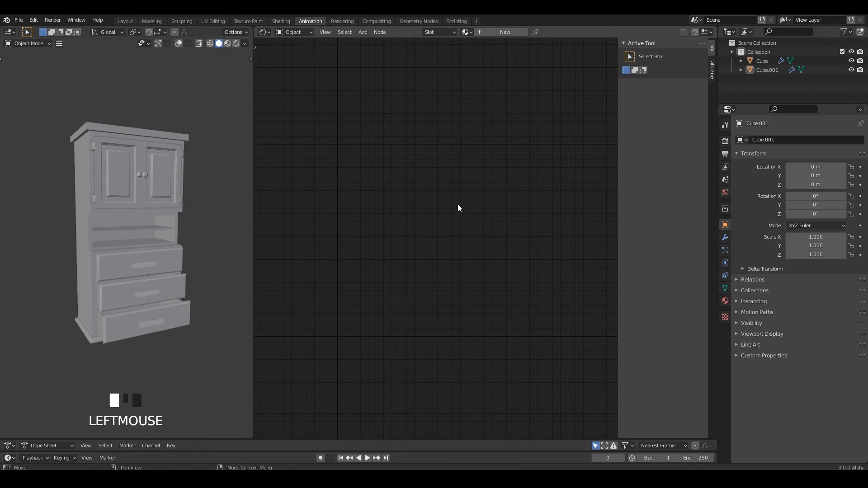
key("n")
left_click(227, 43)
scroll(191, 154, "up", 4)
middle_click_drag(190, 153, 167, 166, "shift")
key("ctrl+s")
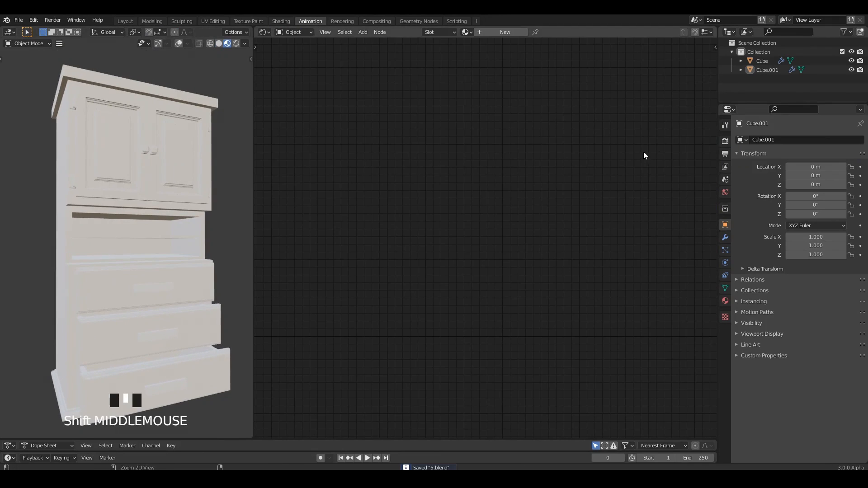
Enable Ambient Occlusion and Bloom in the Eevee render settings and raise the occlusion distance.
left_click(724, 142)
left_click(771, 201)
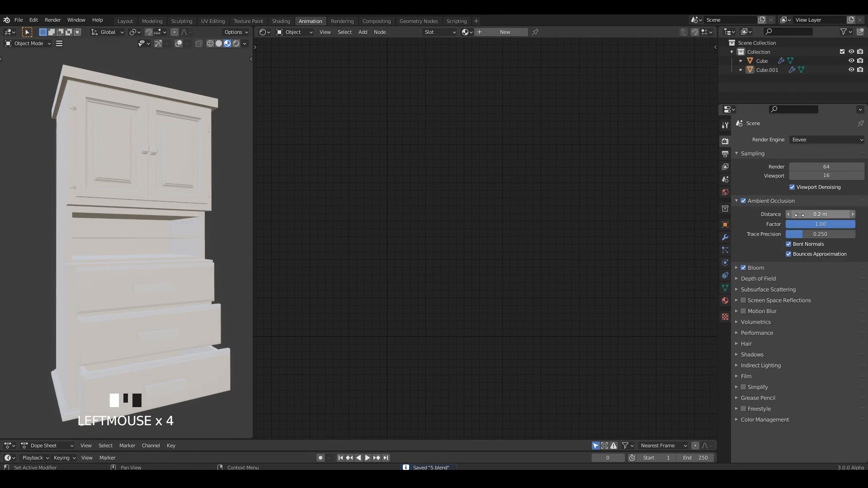
left_click(811, 215)
left_click(769, 204)
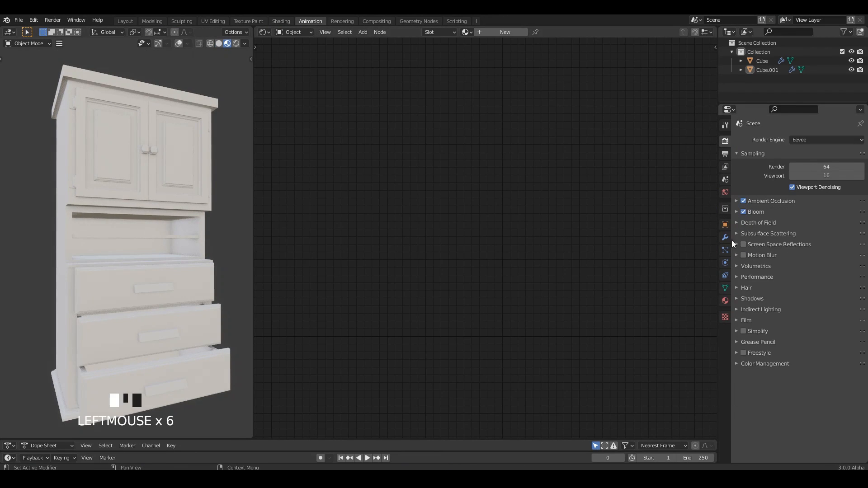
Enable Screen Space Reflections and set the colour management look to Very High Contrast.
left_click(779, 363)
left_click(814, 401)
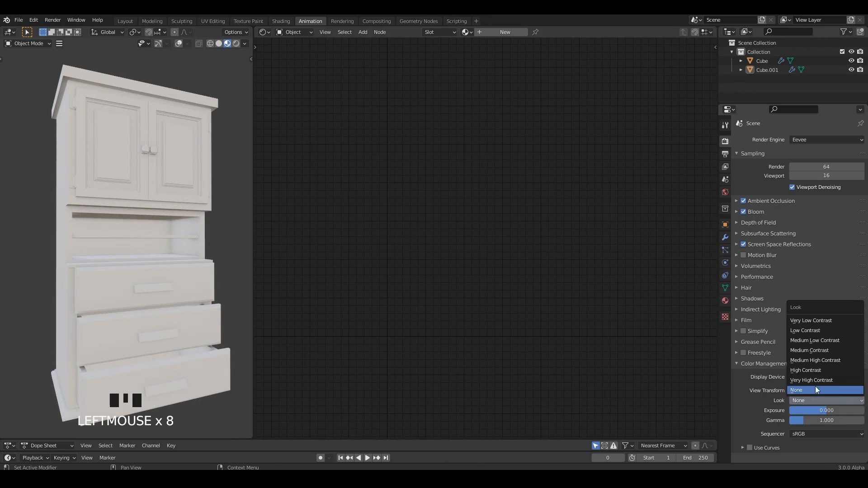
left_click(815, 387)
middle_click_drag(237, 156, 167, 173)
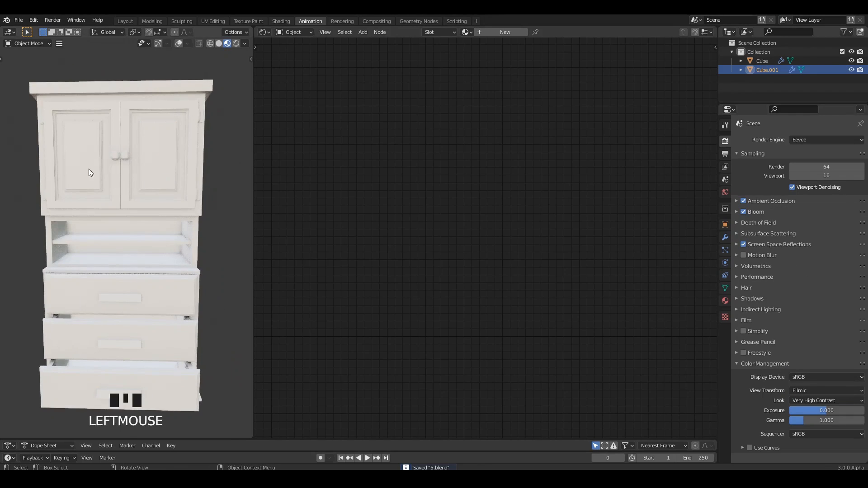
middle_click_drag(89, 169, 141, 167)
Create a new material for the cabinet body and add an Ambient Occlusion node ahead of the Principled BSDF.
left_click(161, 172)
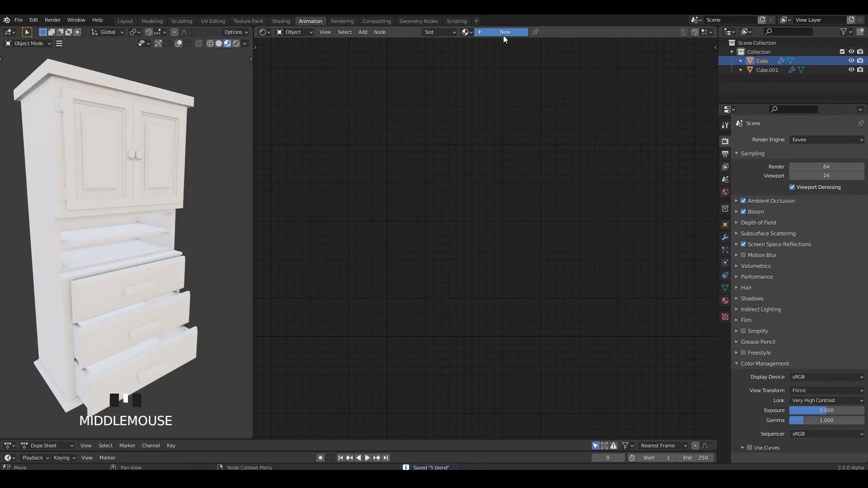
left_click(503, 36)
middle_click_drag(533, 187, 614, 116)
scroll(552, 157, "up", 2)
key("shift+a")
left_click(392, 172)
left_click(429, 187)
left_click(317, 154)
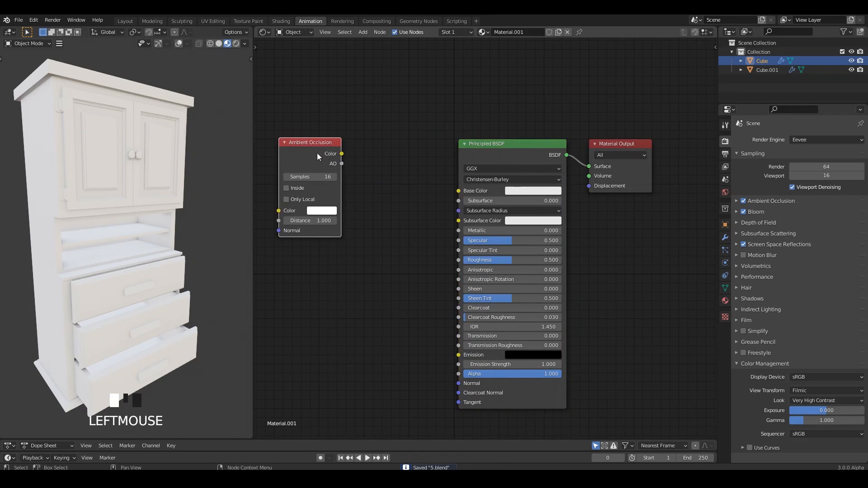
middle_click_drag(341, 153, 430, 185)
left_click_drag(376, 175, 308, 168)
Add a ColorRamp node between the Ambient Occlusion Color output and the Principled BSDF Base Color.
key("shift+a")
left_click(428, 149)
type("col")
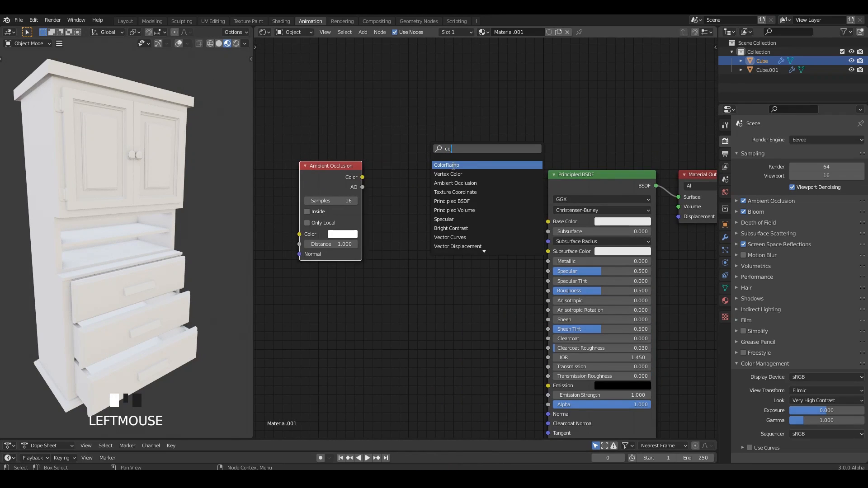
left_click(452, 166)
middle_click_drag(341, 163, 369, 182)
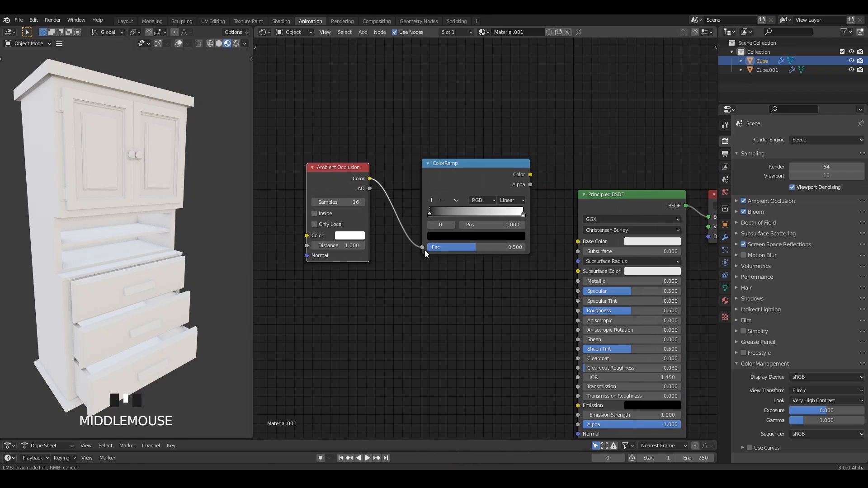
left_click_drag(425, 250, 424, 249)
left_click_drag(341, 174, 339, 161)
left_click_drag(325, 113, 422, 201)
left_click(521, 166)
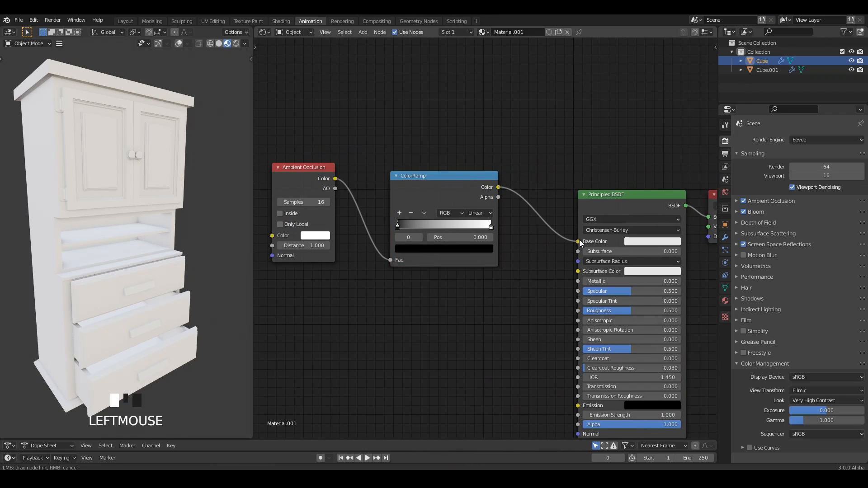
Change the ColorRamp's white stop to a warm orange-brown with a hue of about 0.06.
scroll(430, 188, "up", 4)
middle_click_drag(508, 217, 542, 216)
left_click(541, 217)
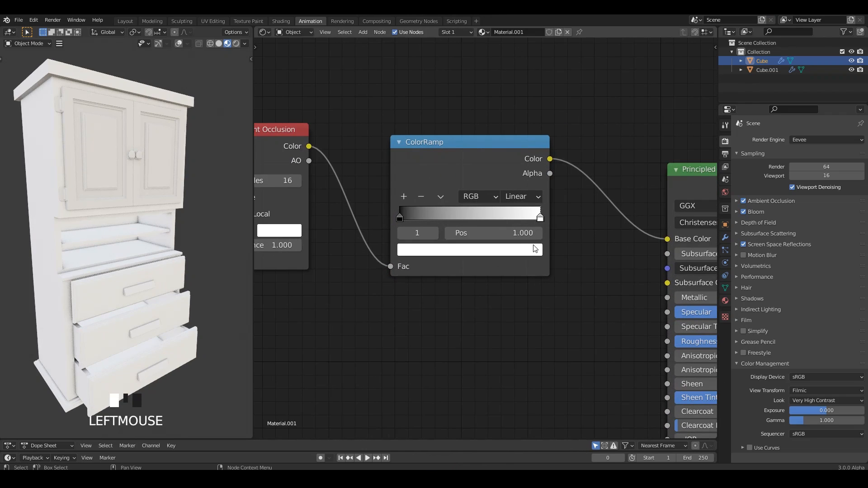
left_click(456, 250)
left_click_drag(456, 116, 440, 140)
left_click_drag(512, 65, 512, 85)
mouse_move(440, 137)
left_mouse_down()
mouse_move(422, 141)
mouse_move(432, 127)
mouse_move(446, 132)
left_mouse_up()
left_click_drag(513, 94, 513, 98)
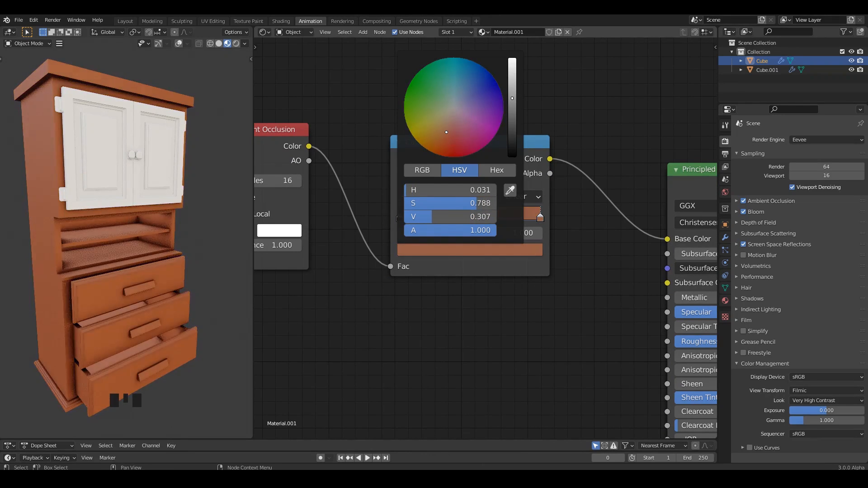
left_click_drag(448, 130, 439, 131)
left_click_drag(513, 96, 512, 86)
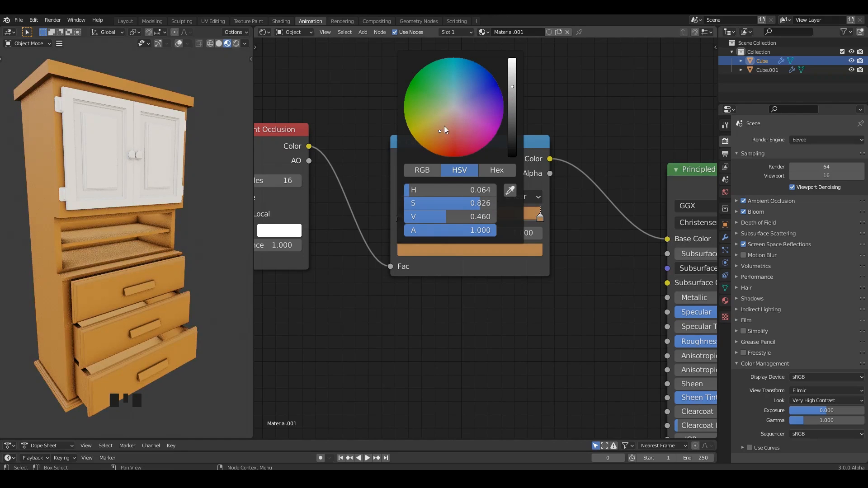
mouse_move(424, 139)
left_mouse_down()
mouse_move(435, 141)
mouse_move(444, 126)
left_mouse_up()
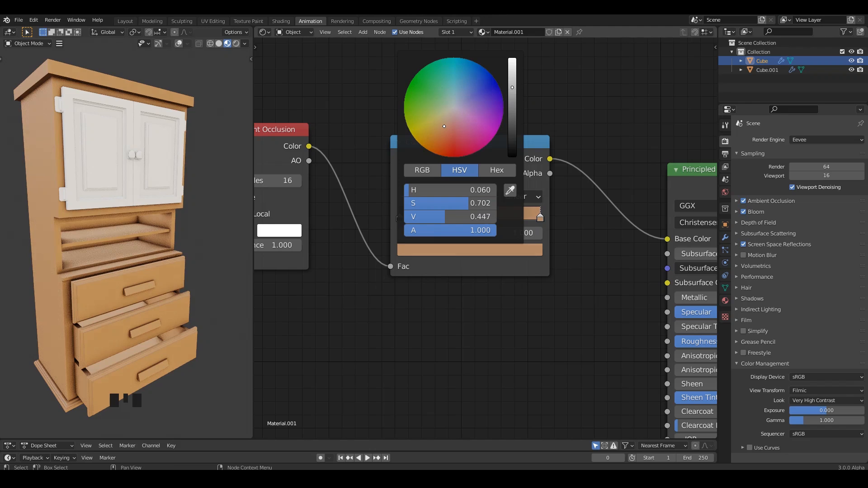
Link the cabinet body's brown material to the doors object and save the file.
scroll(141, 156, "down", 2)
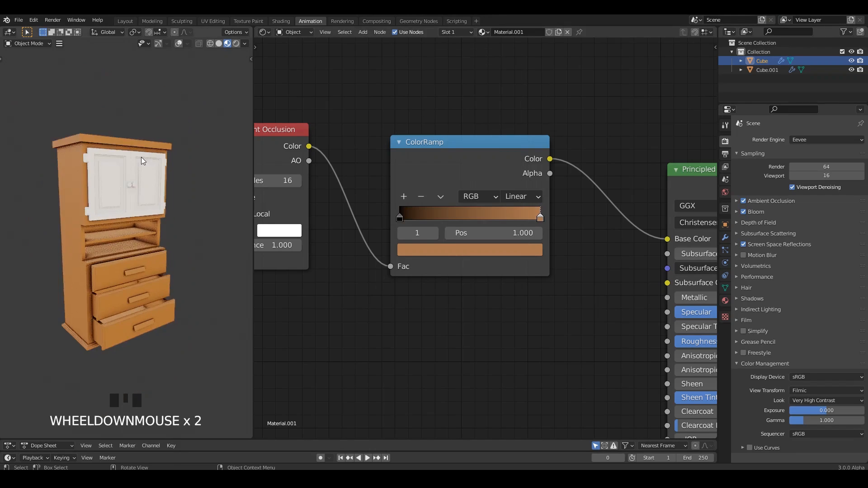
middle_click_drag(141, 157, 163, 178)
scroll(151, 189, "up", 1)
key("ctrl+l")
left_click(149, 204)
left_click(186, 175)
scroll(159, 168, "up", 2)
key("ctrl+s")
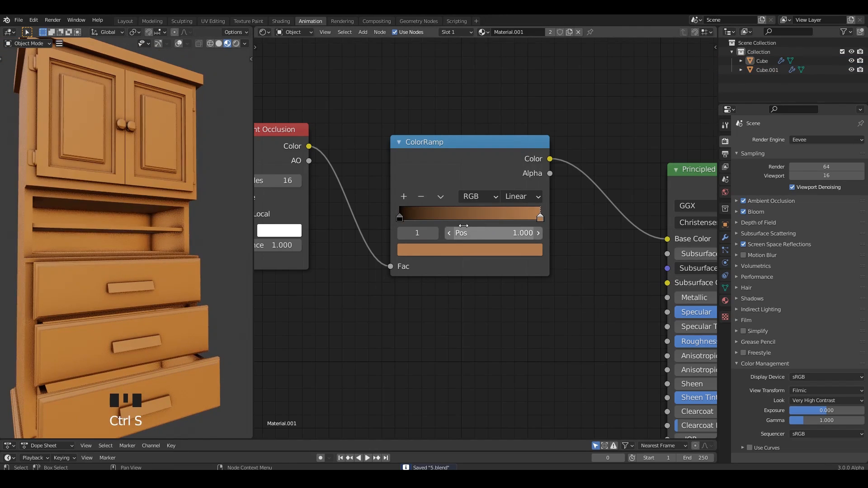
Add two brown stops to the ColorRamp, one close to the black end and one at 0.889, and save the file.
scroll(389, 189, "up", 2)
left_click(389, 189)
mouse_move(455, 214)
left_mouse_down()
mouse_move(428, 219)
mouse_move(518, 212)
mouse_move(467, 212)
left_mouse_up()
middle_click_drag(232, 220, 159, 267)
key("ctrl+s")
Add a Geometry node and a second ColorRamp below the first, and connect Pointiness to the new ramp's Fac.
scroll(557, 297, "down", 1)
middle_click_drag(557, 298, 588, 201)
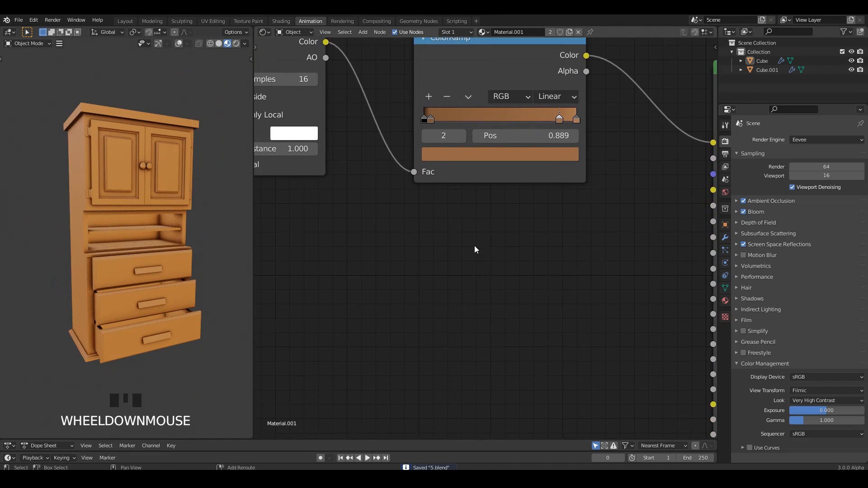
left_click(495, 307)
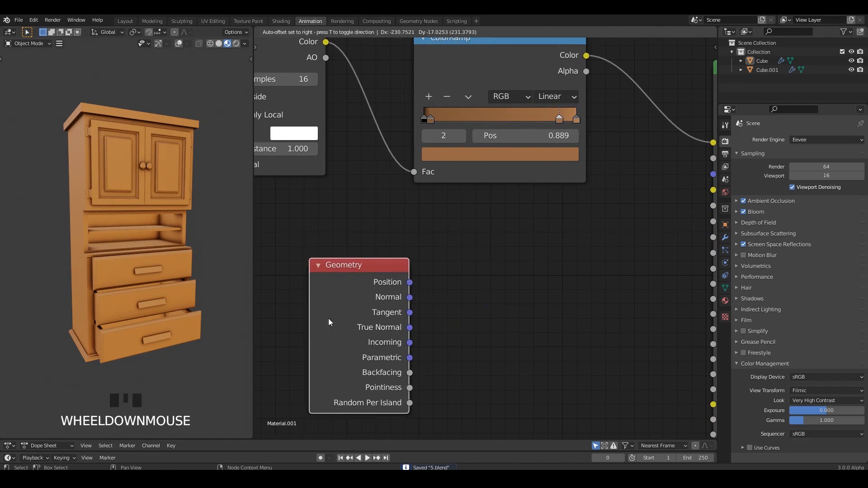
left_click(429, 273)
left_click(446, 285)
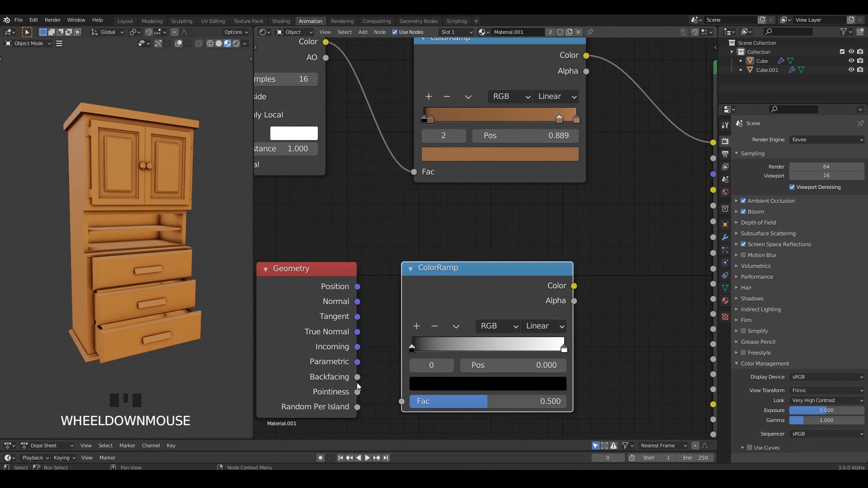
left_click_drag(406, 405, 402, 402)
Switch the render engine to Cycles, save the file and show the cabinet in Rendered shading.
left_click(827, 140)
left_click(814, 181)
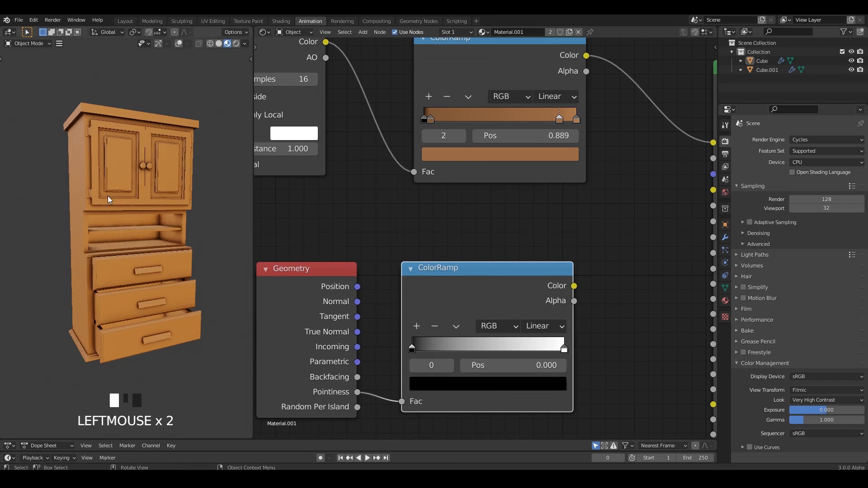
key("ctrl+s")
left_click(236, 44)
middle_click_drag(202, 172, 176, 172)
Preview the pointiness ColorRamp, pull its black and white stops inward with white at 0.709, and save the file.
left_click(527, 269, "ctrl+shift")
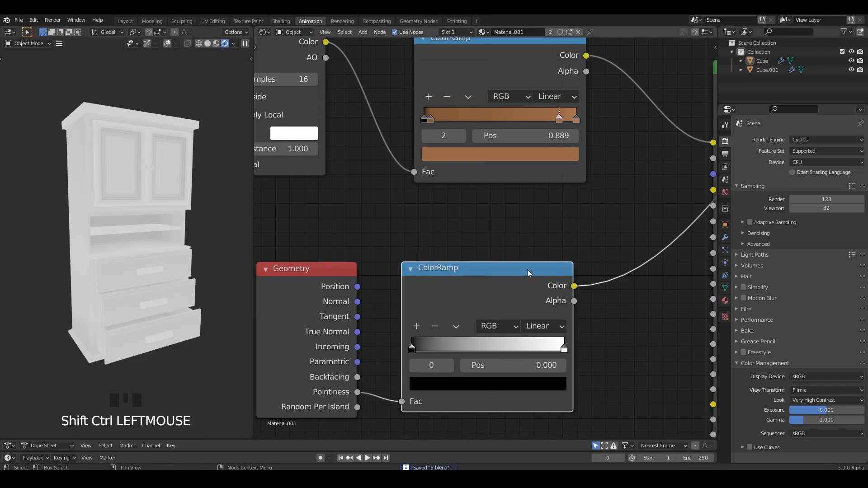
middle_click_drag(577, 280, 512, 288)
scroll(429, 331, "up", 2)
left_click_drag(364, 326, 407, 325)
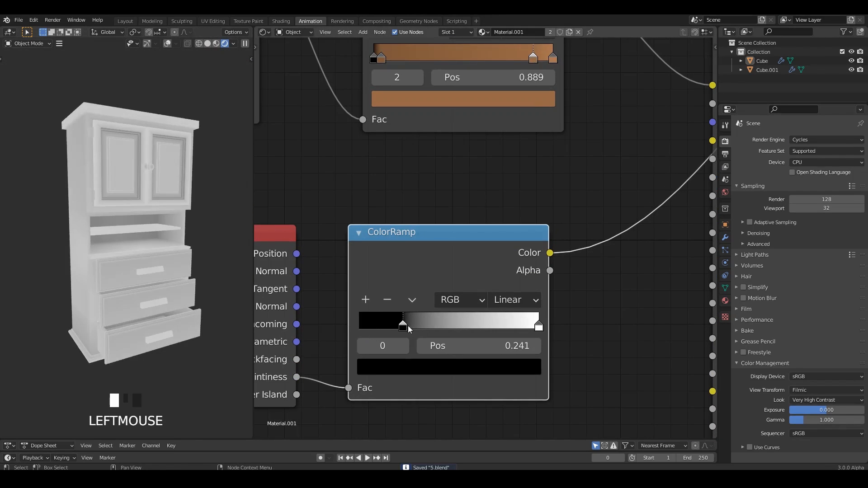
left_click_drag(537, 329, 501, 331)
left_click_drag(418, 327, 423, 327)
mouse_move(497, 328)
left_mouse_down()
mouse_move(507, 328)
mouse_move(486, 326)
left_mouse_up()
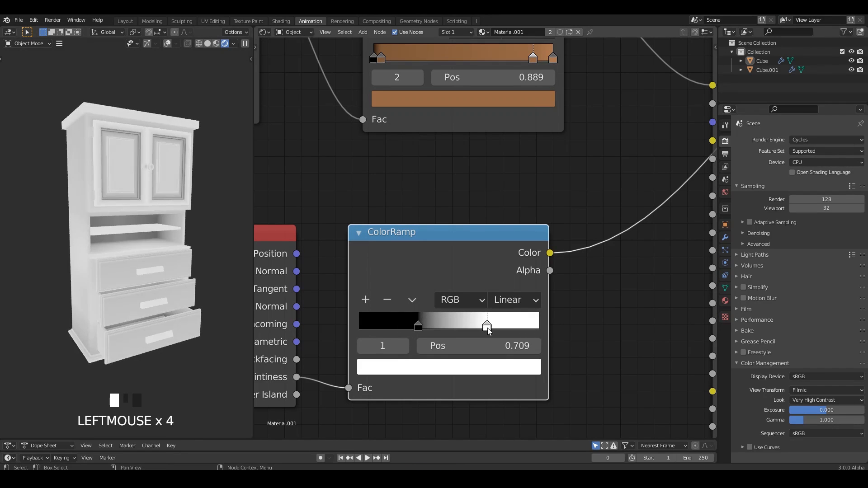
key("ctrl+s")
middle_click_drag(113, 217, 156, 201)
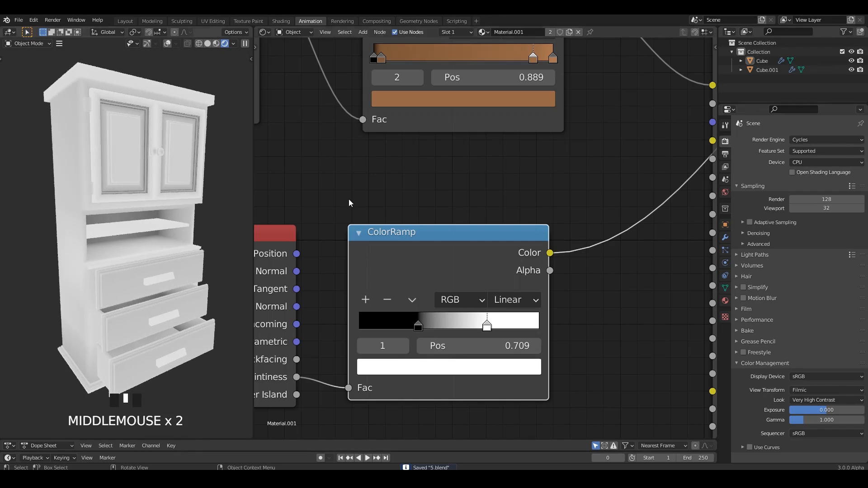
Blend the brown and pointiness ColorRamps with a Mix node into the Principled BSDF's Base Color and preview the shader.
scroll(389, 228, "down", 2)
middle_click_drag(402, 237, 425, 293)
right_click_drag(424, 292, 433, 198, "ctrl+shift")
middle_click_drag(434, 229, 319, 283)
left_click(581, 158, "ctrl+shift")
left_click_drag(526, 274, 492, 226)
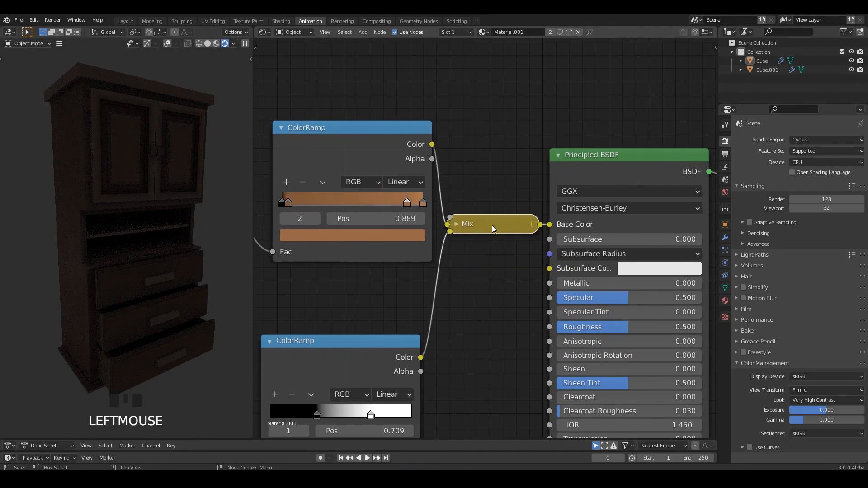
Space out the shader nodes, set the Mix node's blend mode to Multiply and save the file.
scroll(492, 227, "down", 5)
left_click_drag(593, 157, 691, 204)
left_click_drag(533, 208, 578, 188)
scroll(516, 228, "up", 2)
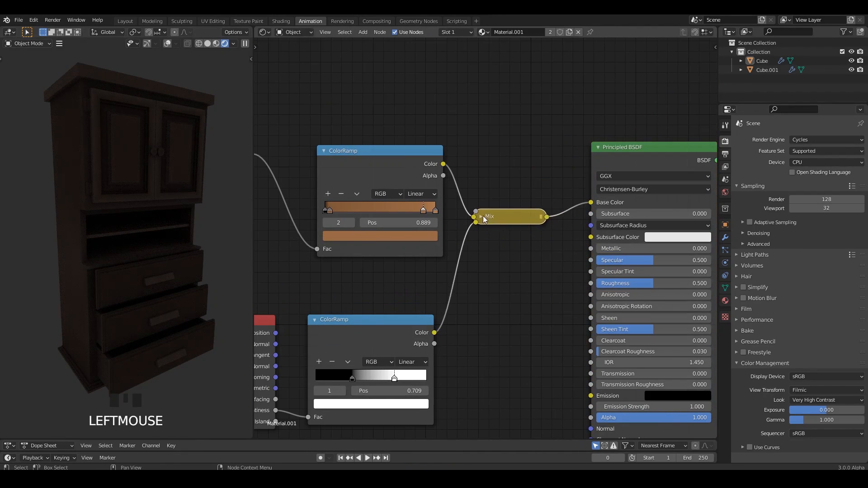
left_click(482, 215)
left_click(495, 221)
left_click(493, 262)
middle_click_drag(186, 253, 147, 233)
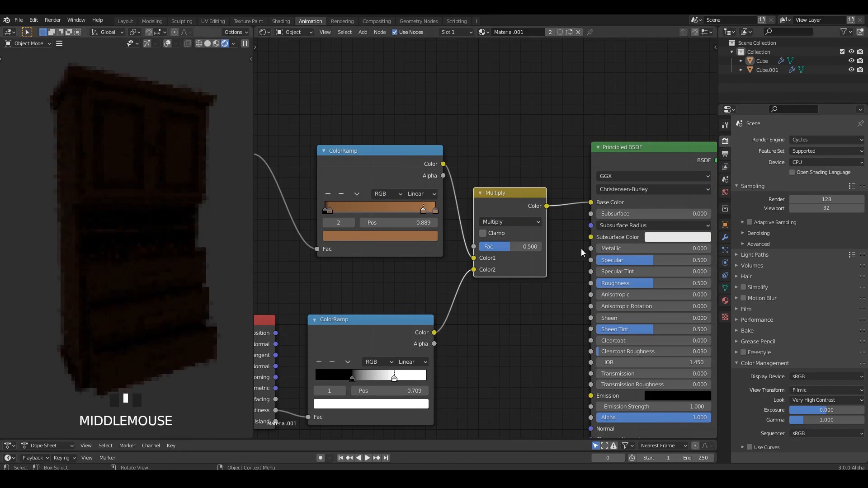
key("ctrl+s")
Light the world with an Environment Texture image and make the film background transparent.
left_click(725, 192)
left_click(789, 194)
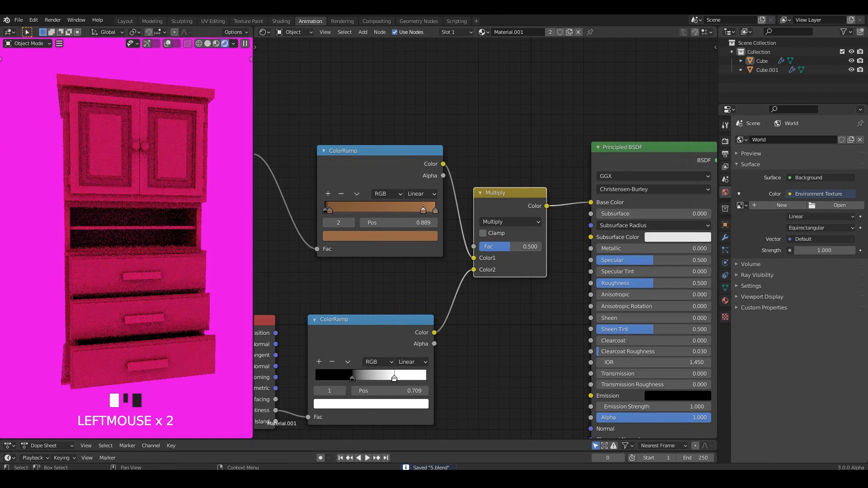
middle_click(411, 254)
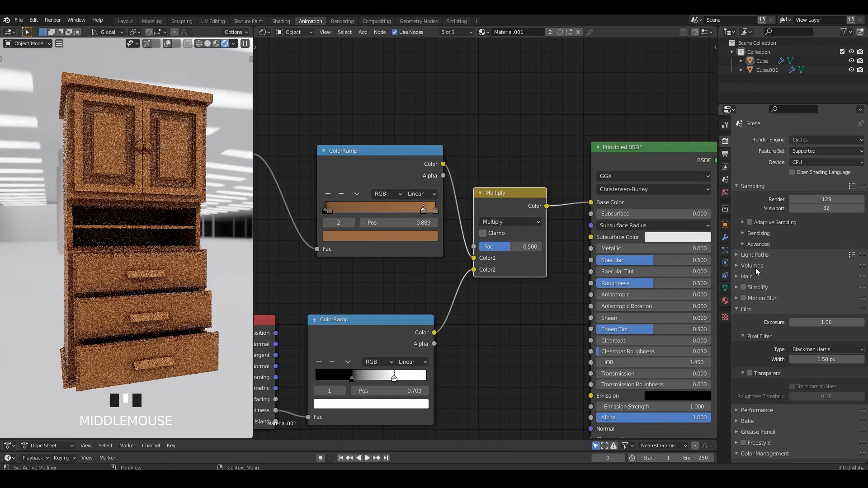
left_click(749, 373)
left_click(221, 185)
middle_click_drag(221, 186, 143, 178)
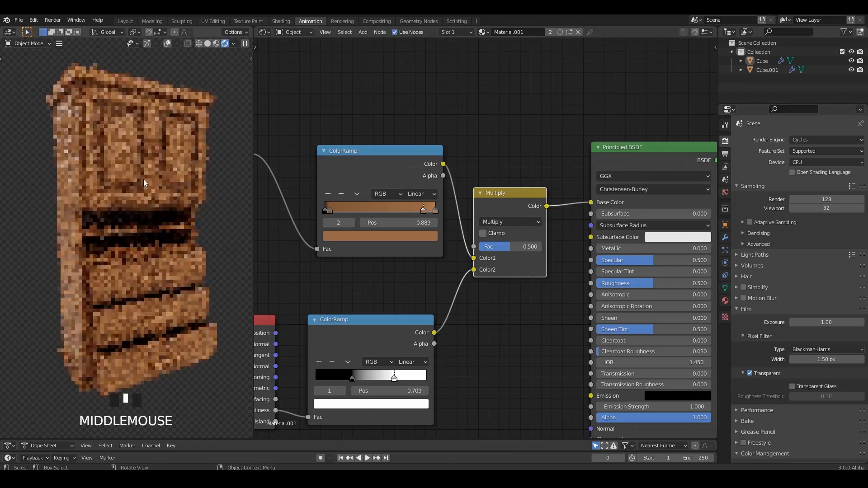
left_click(175, 210)
Move the existing color nodes up, add a Noise Texture node below the pointiness ramp and preview its output.
scroll(453, 304, "down", 3)
middle_click_drag(453, 304, 569, 274)
left_click_drag(321, 117, 608, 385)
left_click_drag(603, 198, 533, 107)
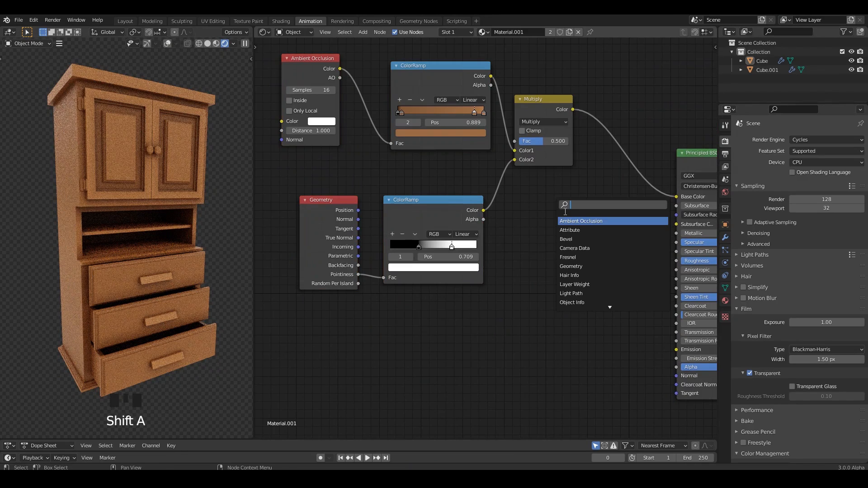
left_click(583, 249)
left_click(445, 360)
left_click(436, 350, "ctrl+shift")
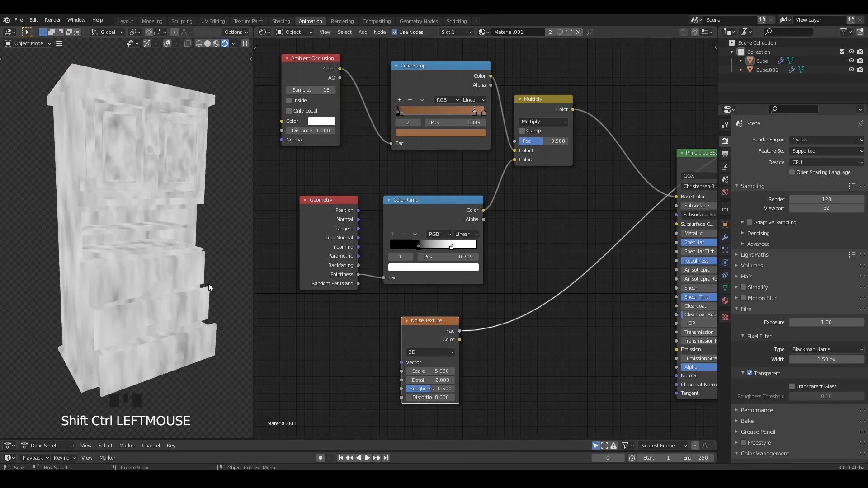
Add Mapping and Texture Coordinate nodes to the Noise Texture and connect the Object output to the Mapping vector.
scroll(425, 348, "up", 1)
left_click(402, 346)
key("ctrl+t")
middle_click_drag(256, 356, 415, 326)
scroll(369, 341, "up", 1)
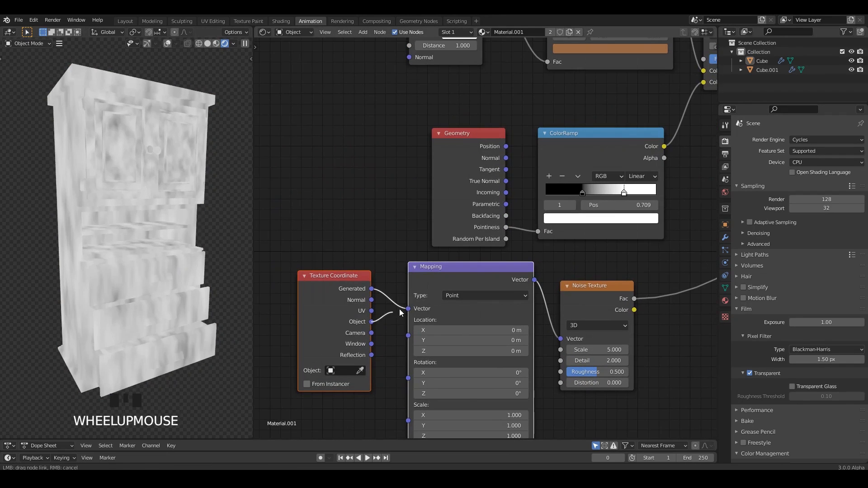
left_click_drag(399, 312, 409, 308)
scroll(288, 255, "up", 3)
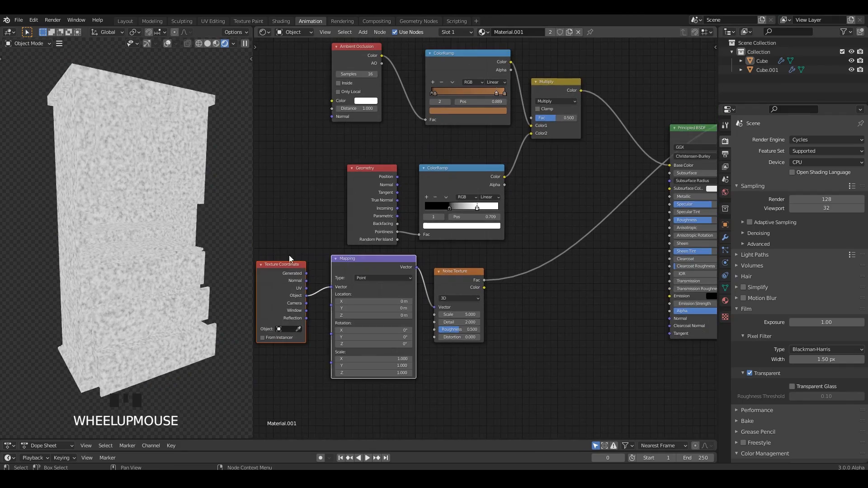
Blend the Noise Texture with the existing Multiply result through a second mix node set to Multiply feeding Base Color.
left_click_drag(467, 292, 528, 316)
middle_click_drag(523, 303, 517, 275)
left_click(641, 170, "ctrl+shift")
scroll(517, 274, "up", 1)
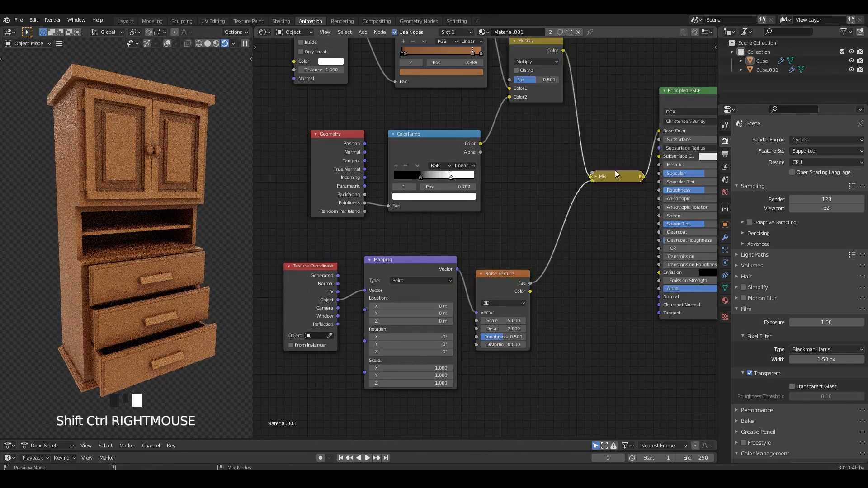
middle_click_drag(614, 170, 414, 234)
left_click(550, 163)
scroll(440, 234, "up", 2)
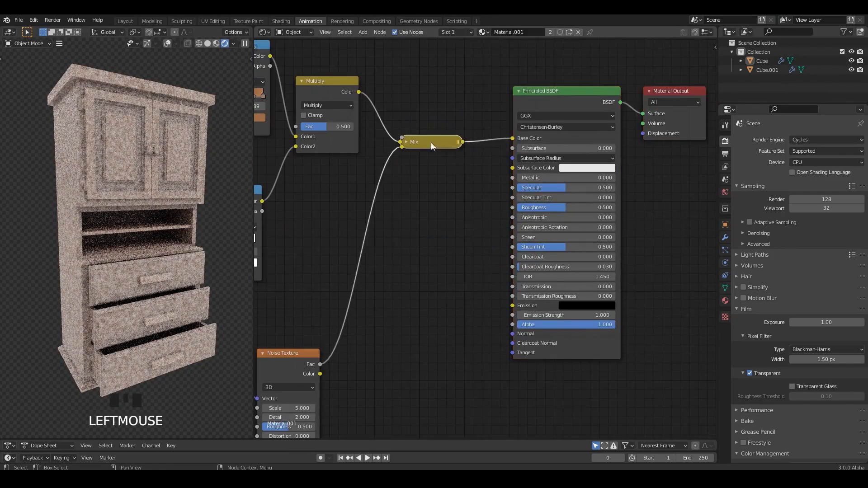
left_click(406, 142)
scroll(397, 128, "up", 1)
left_click(414, 162)
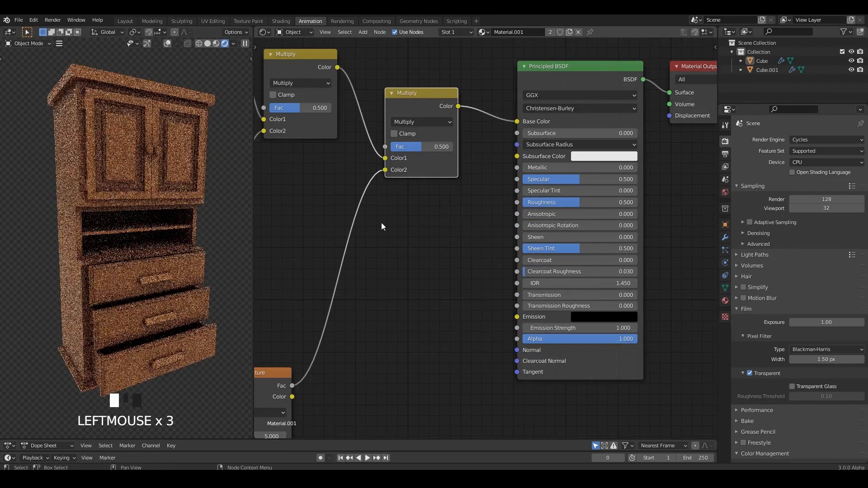
Add a Bump node between the noise Fac output and the Principled BSDF's Normal input, using Height and strength 0.300.
middle_click_drag(406, 267, 454, 186)
left_click(454, 187)
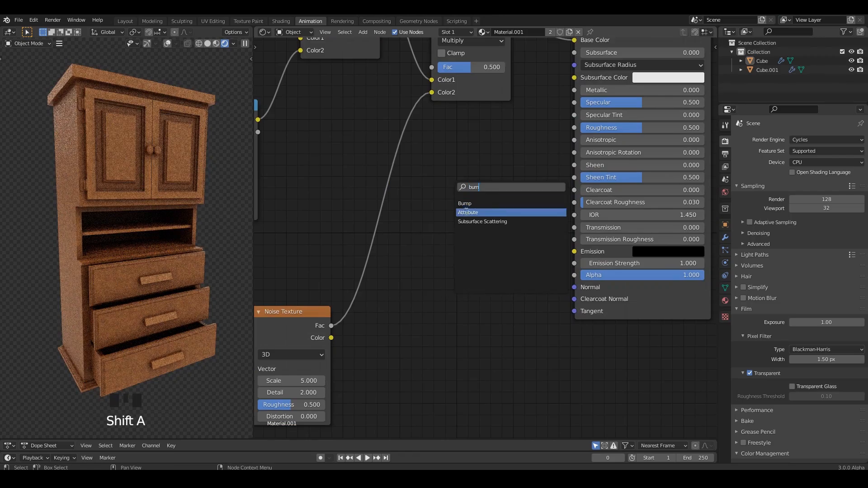
key("Return")
left_click(431, 255)
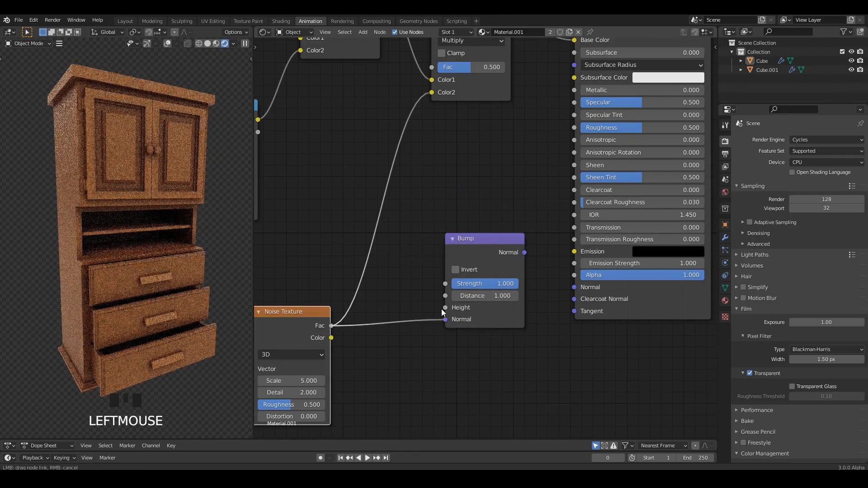
left_click_drag(441, 309, 446, 308)
left_click_drag(524, 252, 574, 287)
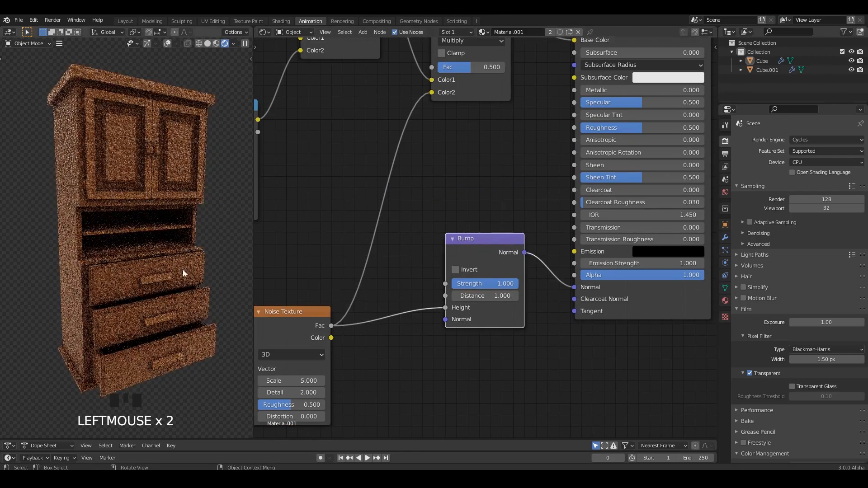
scroll(523, 304, "up", 2)
left_click_drag(524, 304, 516, 305)
Preview the Noise Texture by itself and set its scale to 22.600.
middle_click_drag(306, 318, 569, 208)
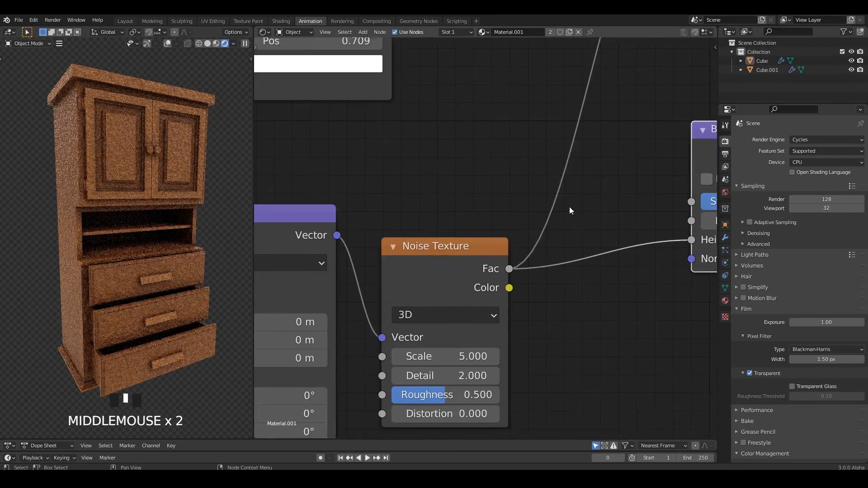
left_click(468, 295, "ctrl+shift")
scroll(468, 295, "up", 1)
middle_click_drag(468, 295, 481, 273)
left_click_drag(428, 313, 479, 312)
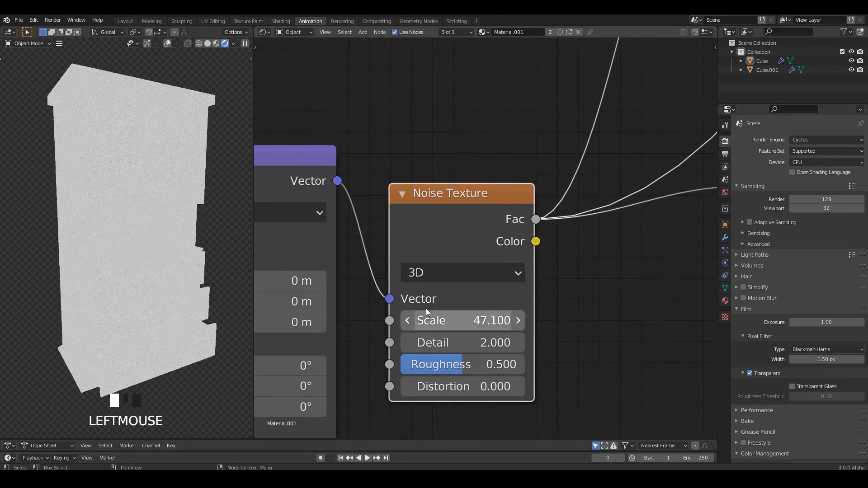
scroll(596, 267, "down", 8)
middle_click_drag(596, 267, 565, 290)
left_click_drag(459, 305, 363, 305)
Switch the preview back to the Principled BSDF shader, check the cabinet from the front and save the file.
scroll(157, 188, "up", 4)
middle_click_drag(650, 178, 516, 265)
left_click(603, 192, "ctrl+shift")
scroll(603, 191, "down", 4)
left_click(600, 134, "ctrl+shift")
scroll(162, 254, "up", 2)
middle_click_drag(162, 254, 136, 255)
left_click(520, 348)
key("ctrl+s")
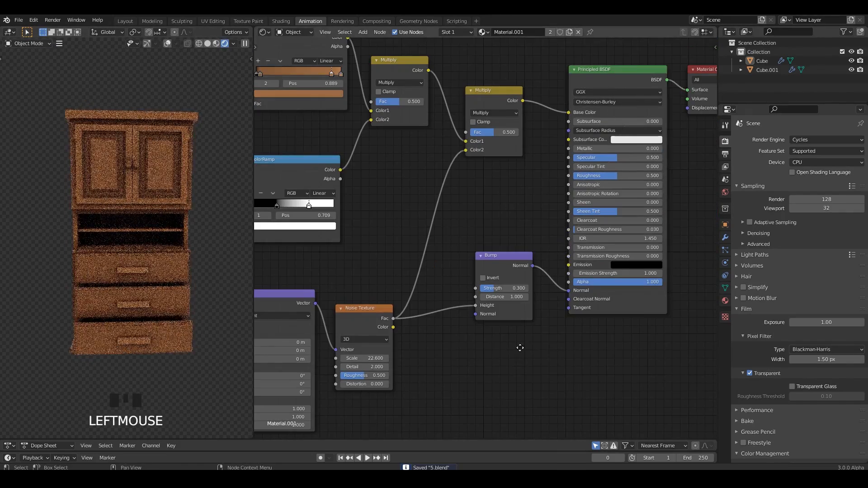
Set the factor of the second Multiply node to 0.858 and save the file.
middle_click_drag(520, 348, 592, 364)
middle_click_drag(131, 254, 174, 251)
middle_click_drag(511, 194, 520, 291)
scroll(561, 254, "up", 3)
left_click_drag(576, 244, 598, 244)
key("ctrl+s")
scroll(476, 284, "down", 2)
middle_click_drag(476, 284, 454, 240)
scroll(547, 234, "down", 3)
scroll(698, 218, "up", 1)
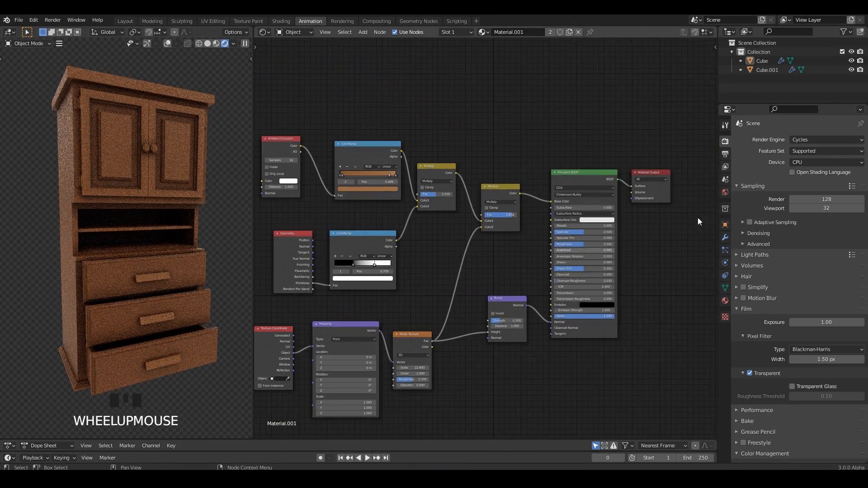
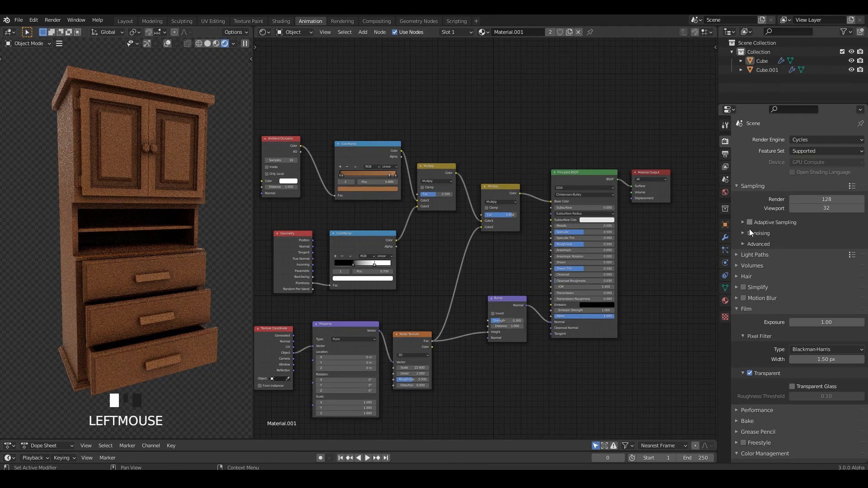
key("ctrl+s")
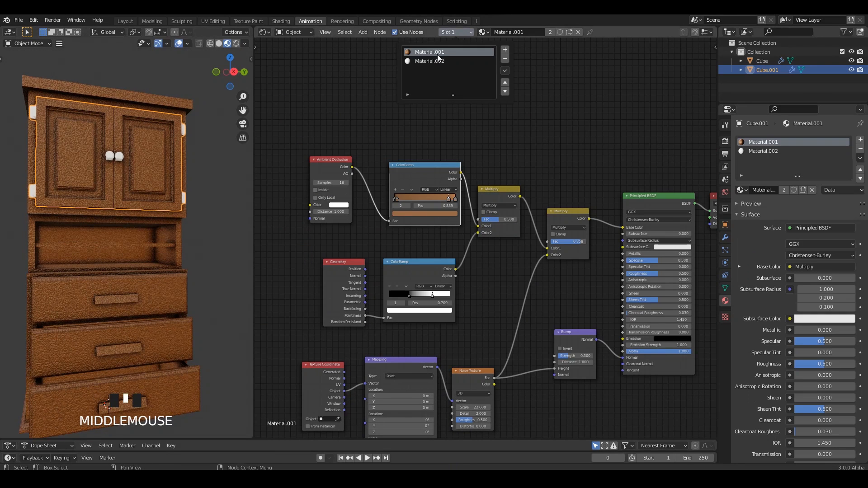
Examine the material slots of the cabinet body and of the doors object.
left_click(185, 129)
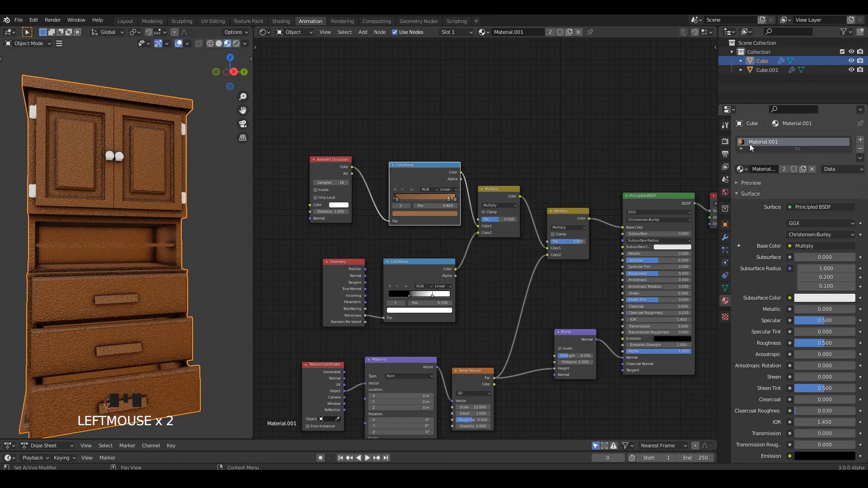
key("Tab")
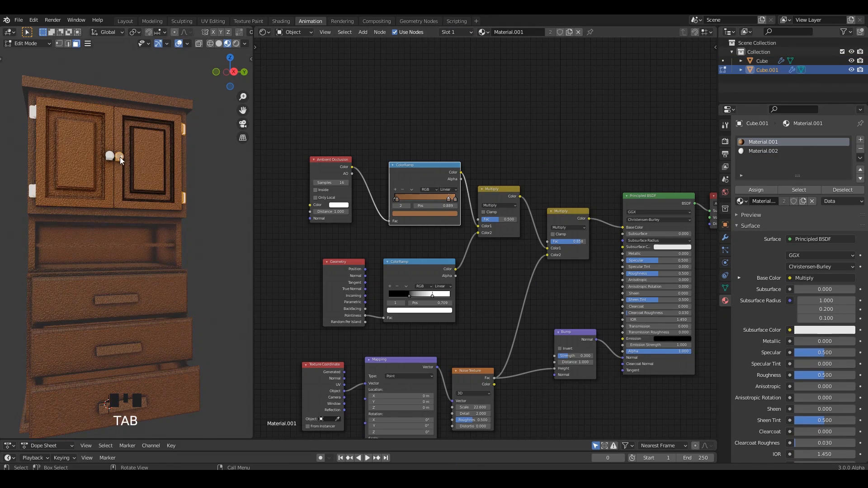
key("Tab")
left_click(750, 151)
left_click(735, 142)
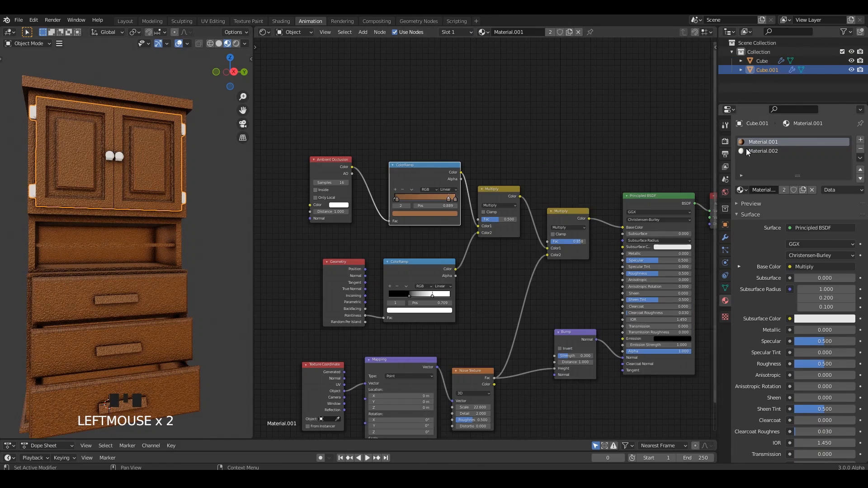
left_click(745, 151)
left_click(448, 52)
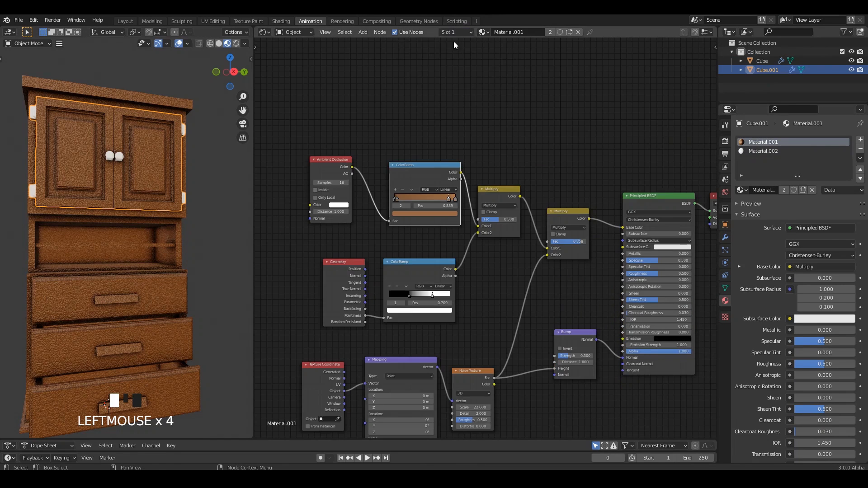
Replace Material.002 in the doors' second slot with a single-user copy of Material.001 and save the file.
left_click(750, 151)
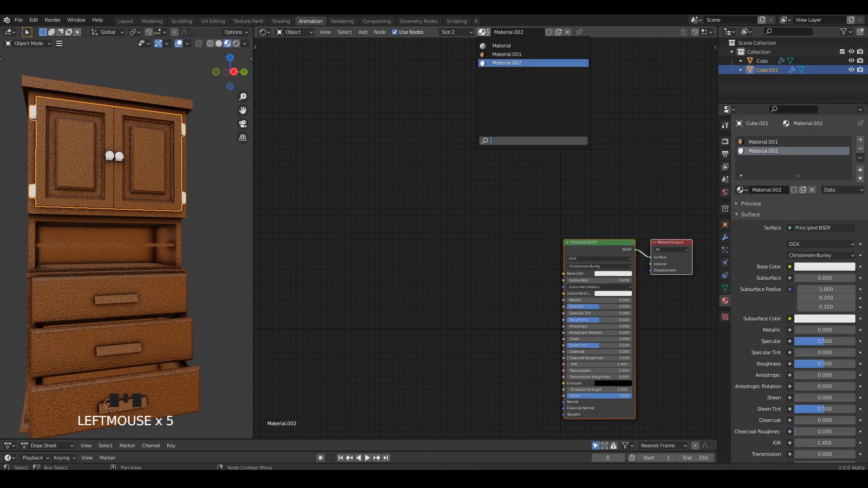
left_click(499, 54)
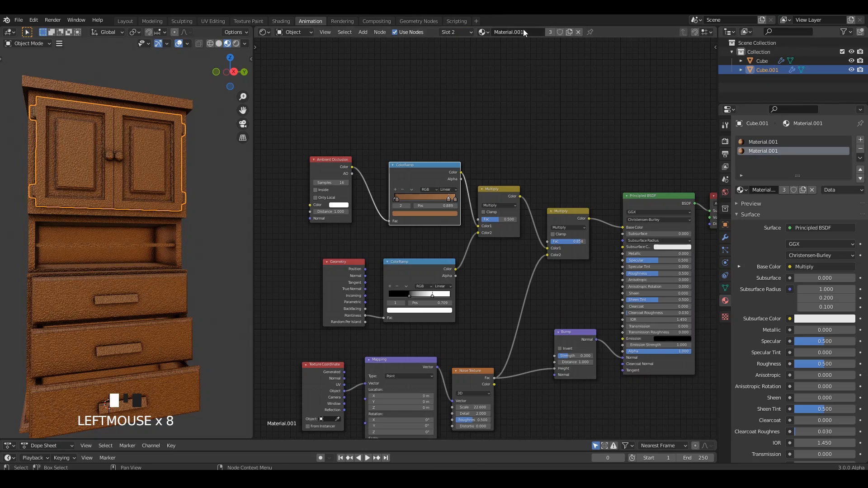
left_click(549, 31)
scroll(503, 140, "up", 3)
middle_click_drag(504, 139, 538, 150)
scroll(140, 181, "up", 4)
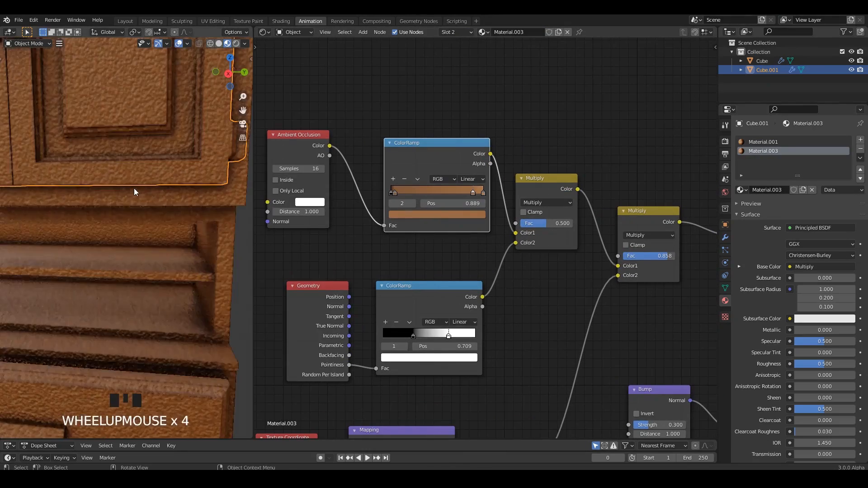
middle_click_drag(133, 188, 142, 192, "shift")
scroll(142, 191, "down", 4)
key("ctrl+s")
Set the Noise Texture scale of Material.003 to 72.6.
scroll(525, 325, "down", 1)
middle_click_drag(525, 324, 538, 86)
scroll(520, 149, "up", 4)
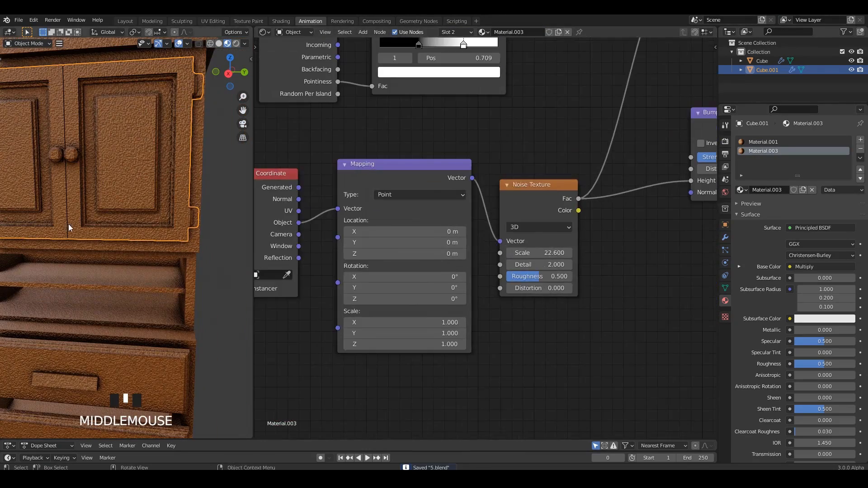
middle_click_drag(70, 229, 107, 222)
scroll(109, 224, "up", 3)
scroll(520, 292, "up", 5)
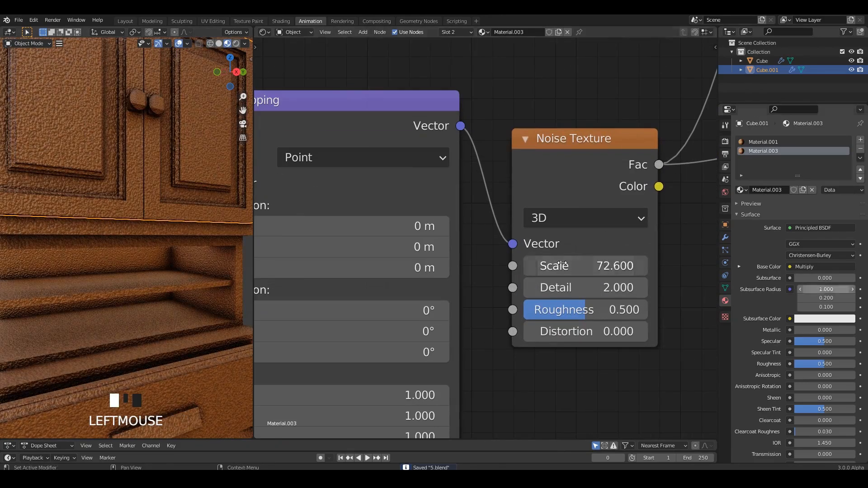
Set the strength of the Bump node in Material.003 to 0.542.
scroll(633, 271, "down", 8)
scroll(678, 255, "up", 1)
middle_click_drag(684, 254, 550, 319)
scroll(621, 223, "up", 1)
middle_click_drag(623, 222, 562, 243)
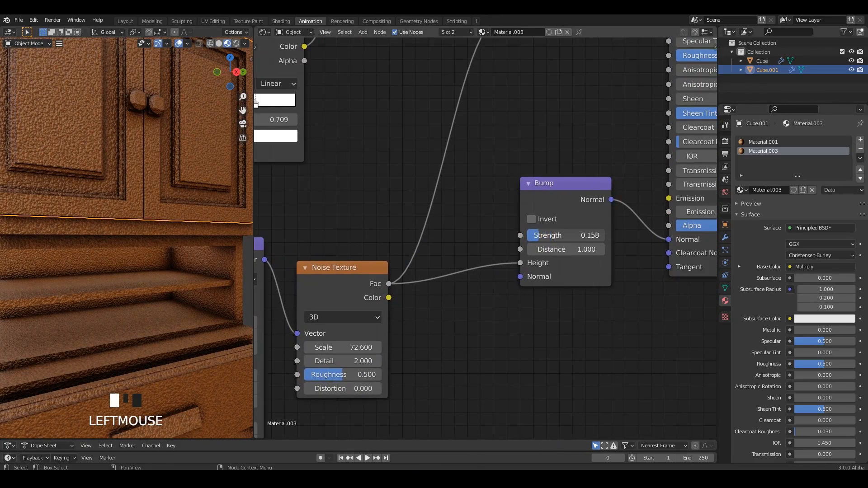
Preview the Bump output on the door knobs, switch the preview back to the Principled BSDF and view the doors from the front.
left_click(565, 202, "ctrl+shift")
scroll(559, 202, "down", 9)
middle_click_drag(560, 201, 549, 253)
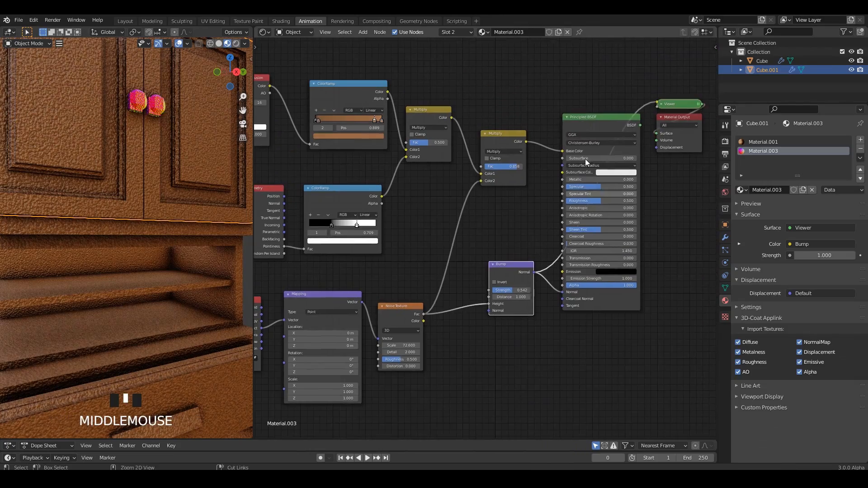
left_click(585, 159, "ctrl+shift")
middle_click_drag(207, 136, 183, 252)
scroll(501, 277, "up", 4)
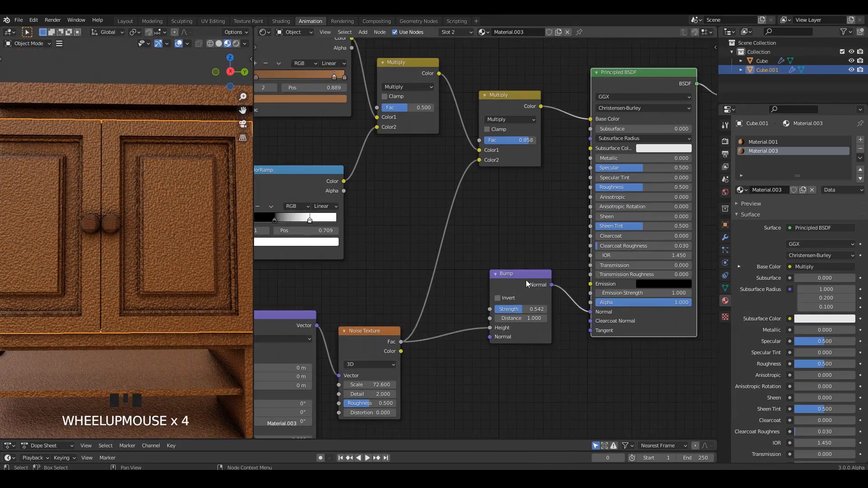
Delete the Bump node from Material.003.
middle_click_drag(526, 282, 567, 260)
left_click(565, 257)
key("Delete")
left_click(536, 293)
scroll(521, 287, "down", 5)
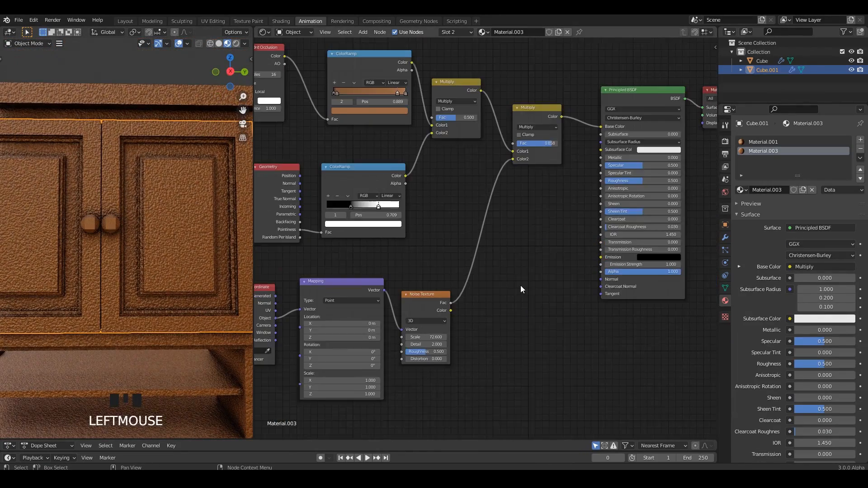
Remove the middle colour stops from the ambient occlusion ColorRamp, keeping only its two end stops.
middle_click_drag(508, 185, 596, 316)
scroll(595, 317, "up", 2)
scroll(482, 221, "up", 6)
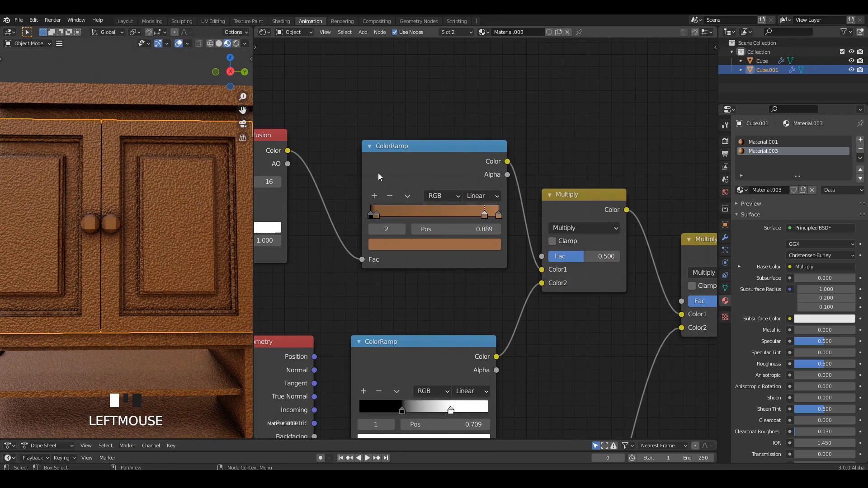
left_click(389, 195)
left_click(389, 195)
left_click(389, 196)
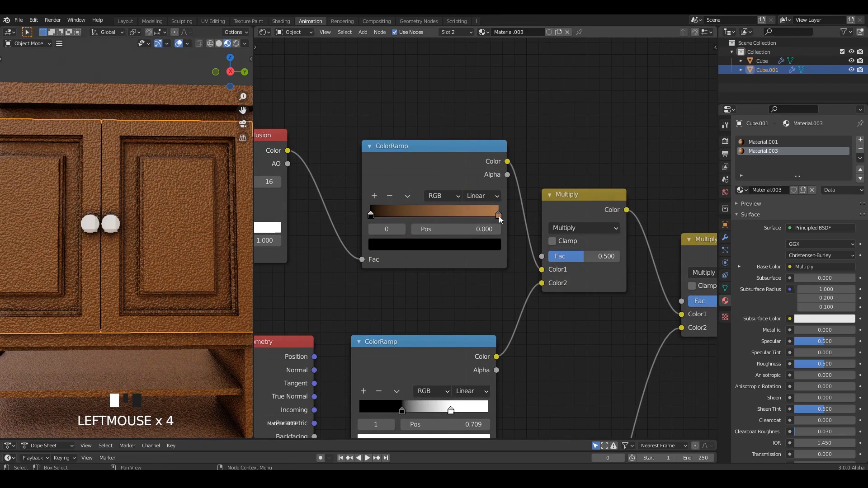
Recolour the end stop of the ambient occlusion ColorRamp to a pale cream with hue 0.084, saturation 0.187 and value 1.
left_click(463, 240)
left_click(464, 240)
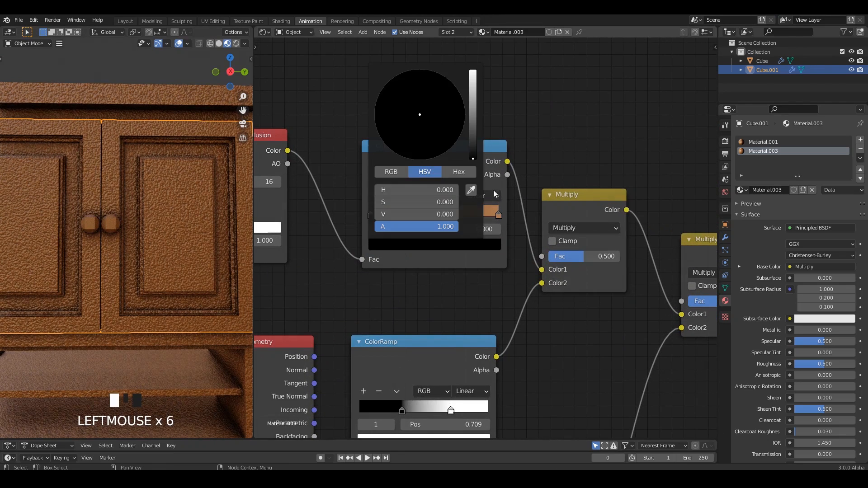
left_click(498, 215)
left_click(469, 247)
left_click_drag(472, 101, 473, 70)
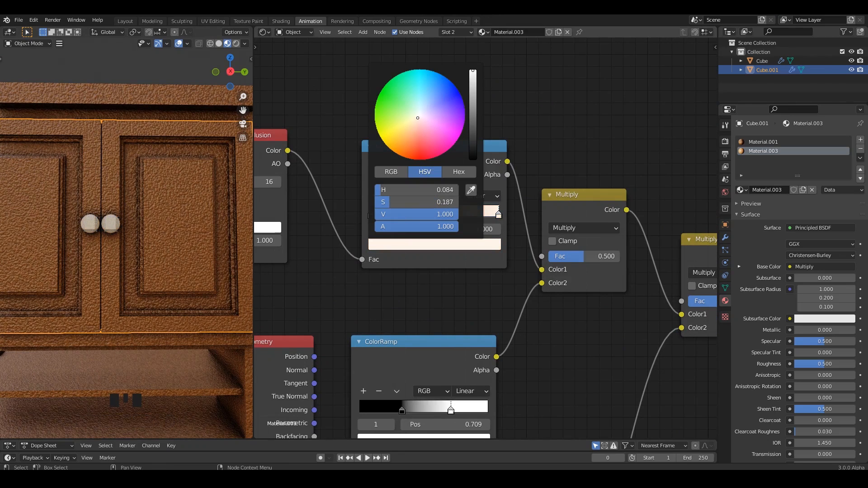
left_click(545, 263)
Set the Metallic value of Material.003's Principled BSDF to 1 and inspect the knobs.
scroll(565, 317, "down", 4)
middle_click_drag(565, 317, 278, 291)
scroll(469, 297, "up", 2)
left_click_drag(470, 289, 474, 289)
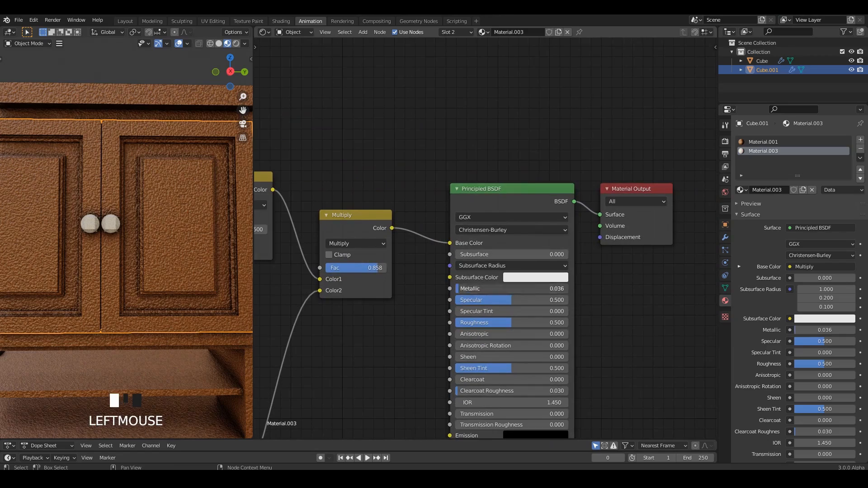
scroll(202, 243, "down", 3)
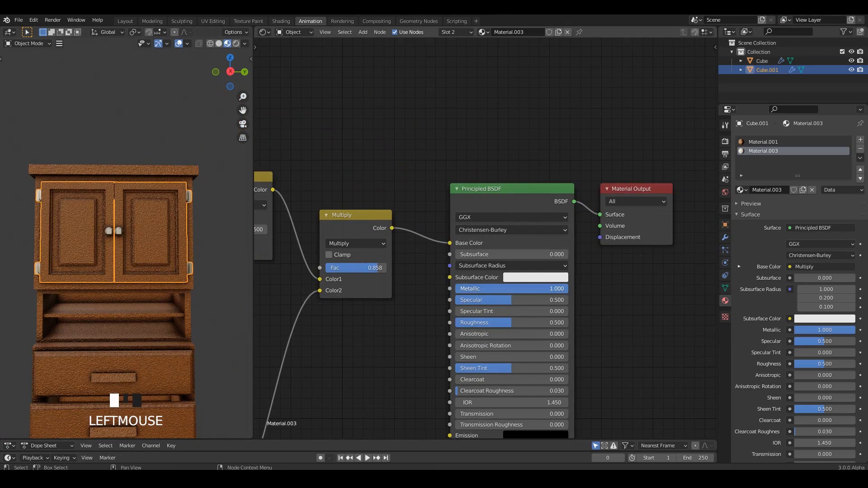
scroll(172, 234, "up", 3)
middle_click_drag(172, 234, 139, 238)
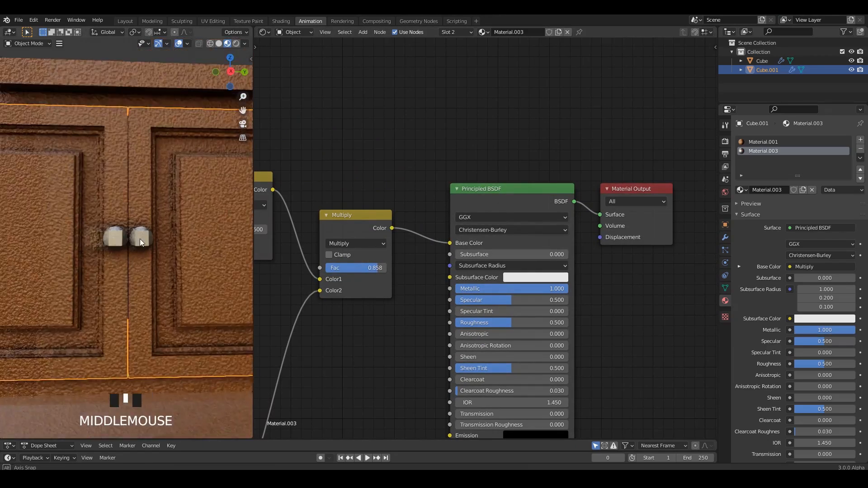
Set Specular to 1 and Roughness to 0.4 on Material.003's Principled BSDF.
scroll(140, 238, "up", 2)
scroll(357, 274, "up", 2)
middle_click_drag(384, 271, 587, 250)
scroll(448, 263, "up", 2)
scroll(587, 249, "up", 1)
scroll(174, 270, "up", 2)
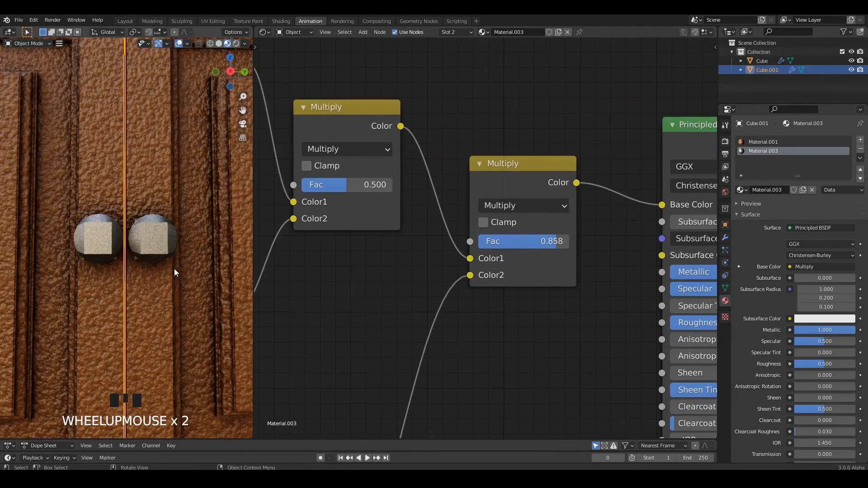
scroll(479, 253, "down", 7)
middle_click_drag(426, 330, 531, 253)
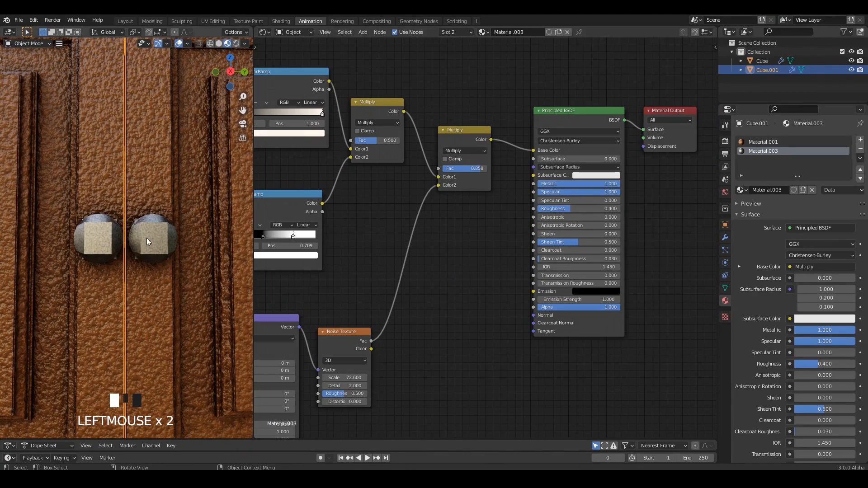
Set the Noise Texture scale of Material.003 to 158.7.
scroll(147, 242, "up", 2)
scroll(487, 252, "up", 3)
middle_click_drag(357, 274, 523, 129)
left_click_drag(477, 263, 574, 264)
scroll(133, 220, "down", 2)
middle_click_drag(133, 220, 134, 191)
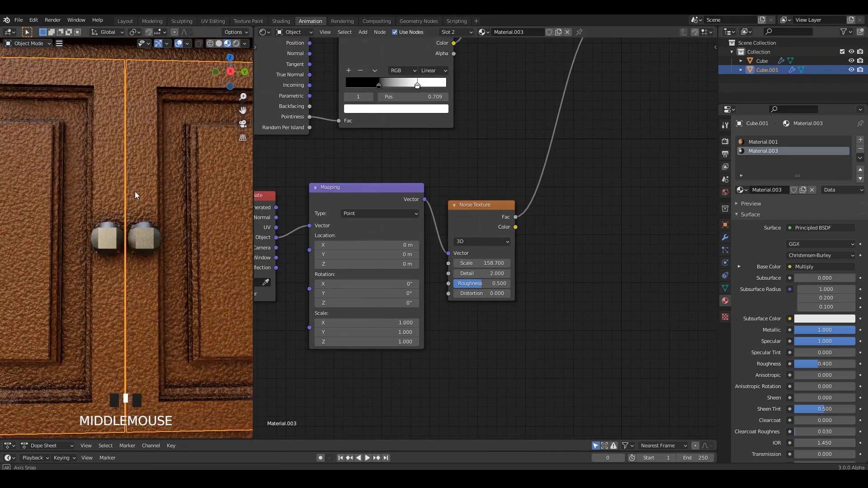
Check the whole cabinet with the doors deselected, select the doors object again and save the file.
scroll(135, 183, "down", 4)
left_click(140, 104)
middle_click_drag(143, 128, 131, 182)
scroll(145, 170, "down", 1)
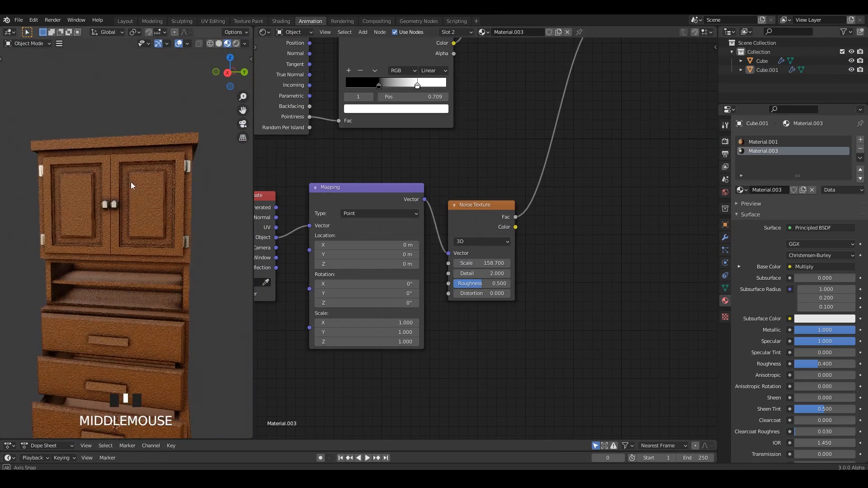
left_click(144, 207)
scroll(297, 235, "down", 4)
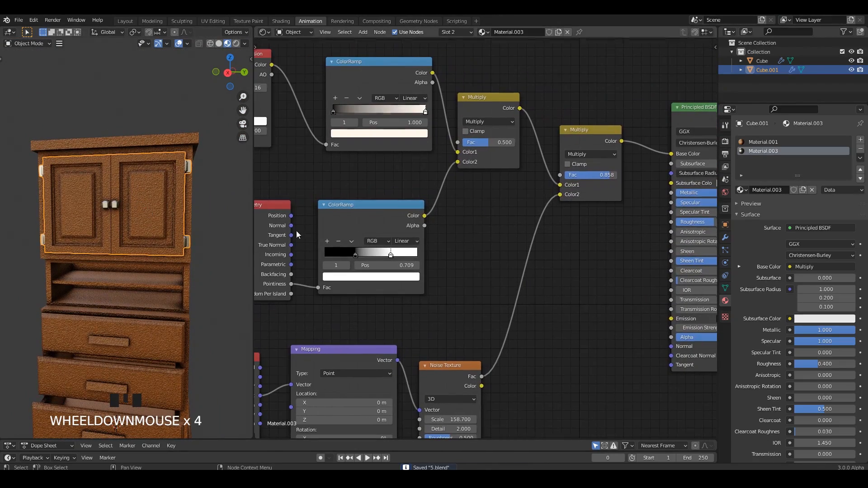
Set the Noise Texture scale of Material.001 in the doors' first slot to 52.5.
left_click(754, 143)
scroll(544, 262, "up", 5)
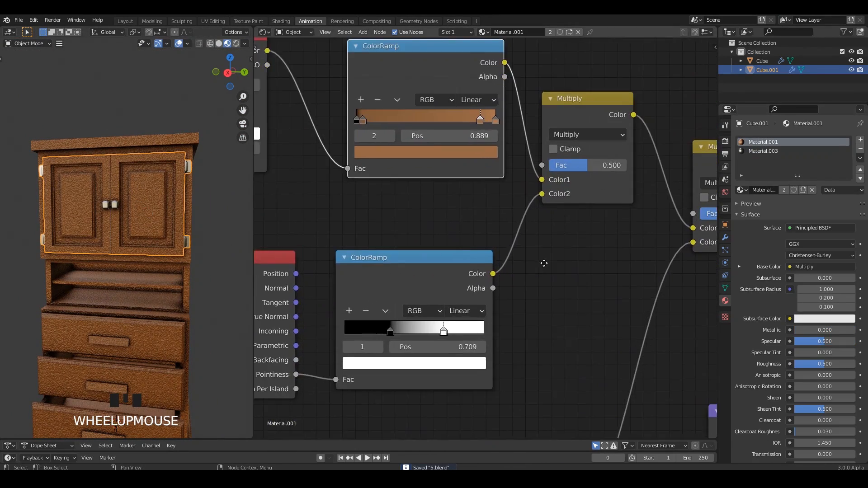
middle_click_drag(502, 222, 542, 104)
scroll(153, 206, "up", 5)
middle_click_drag(153, 208, 159, 206)
middle_click_drag(538, 380, 538, 221)
scroll(480, 271, "up", 1)
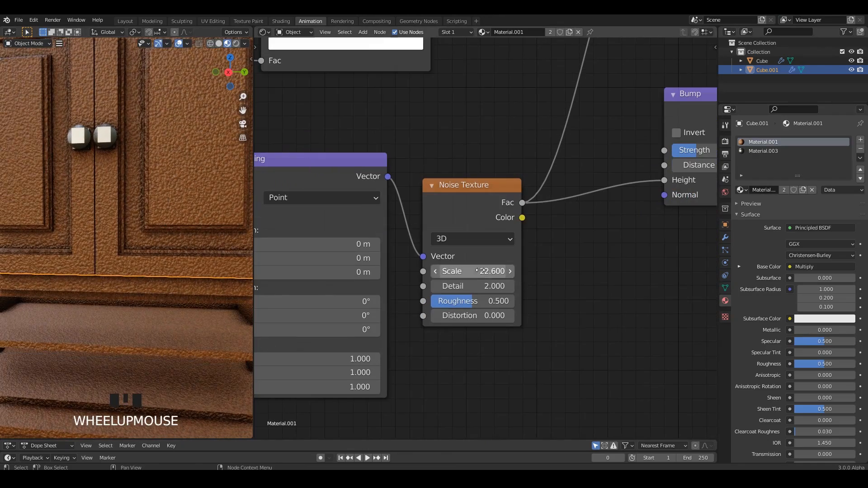
scroll(156, 215, "down", 3)
scroll(163, 242, "up", 1)
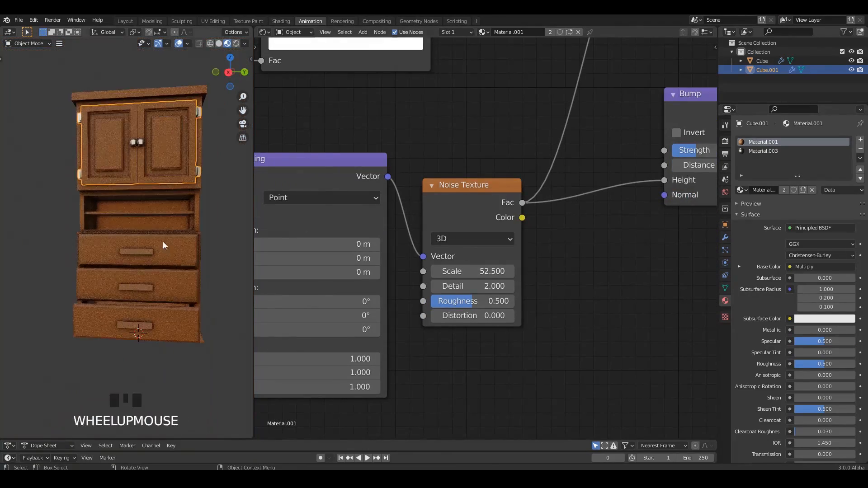
Select the linked geometry of the three drawer handles on the cabinet body in Edit Mode.
left_click(163, 241)
middle_click_drag(163, 242, 181, 238)
scroll(164, 258, "up", 2)
key("Tab")
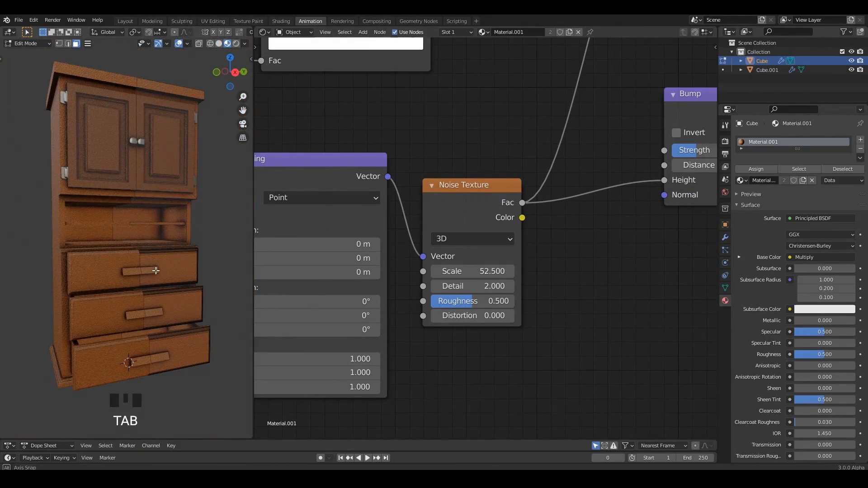
middle_click_drag(155, 270, 138, 269)
scroll(139, 269, "up", 3)
middle_click_drag(139, 268, 142, 248, "shift")
scroll(153, 244, "up", 1)
left_click(162, 242)
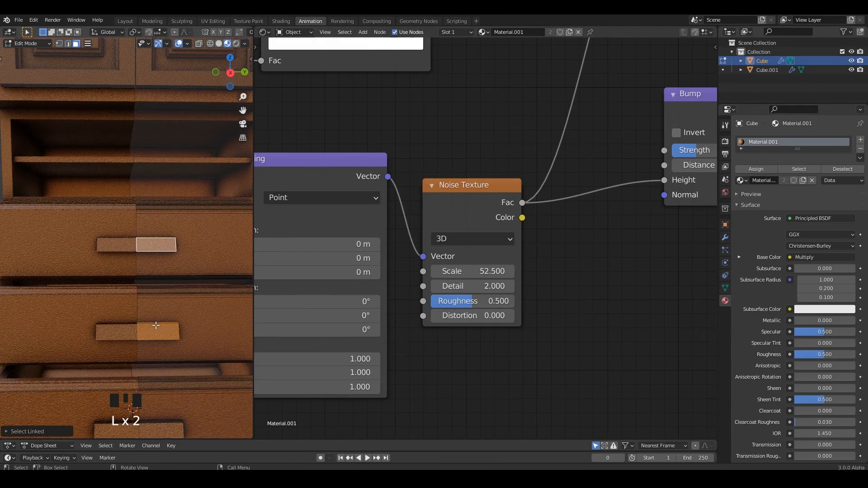
scroll(155, 325, "down", 2)
middle_click_drag(156, 325, 140, 365)
middle_click_drag(170, 315, 262, 325)
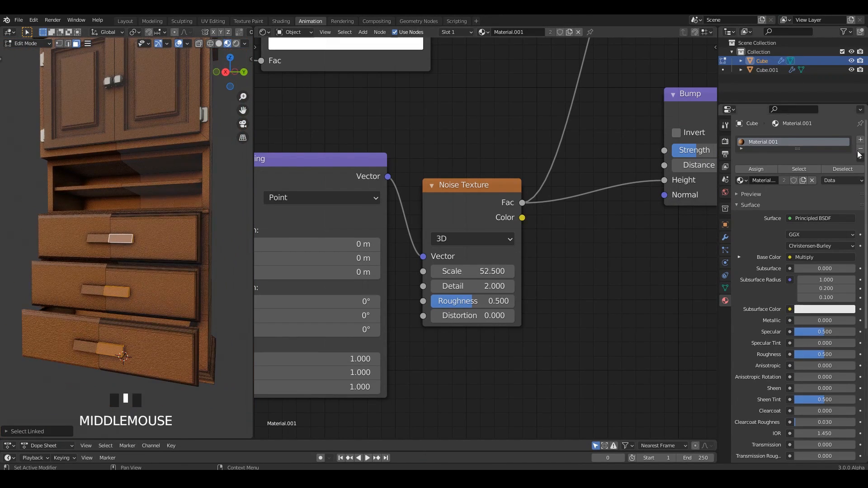
Add a second material slot with Material.003 to the cabinet body and assign it to the selected drawer handles.
left_click(860, 140)
left_click(741, 201)
left_click(760, 240)
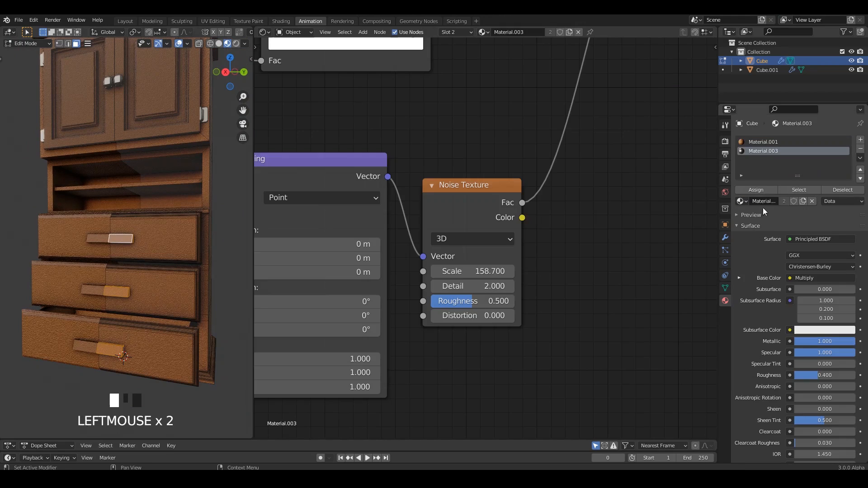
key("Tab")
scroll(152, 243, "down", 3)
scroll(183, 256, "up", 4)
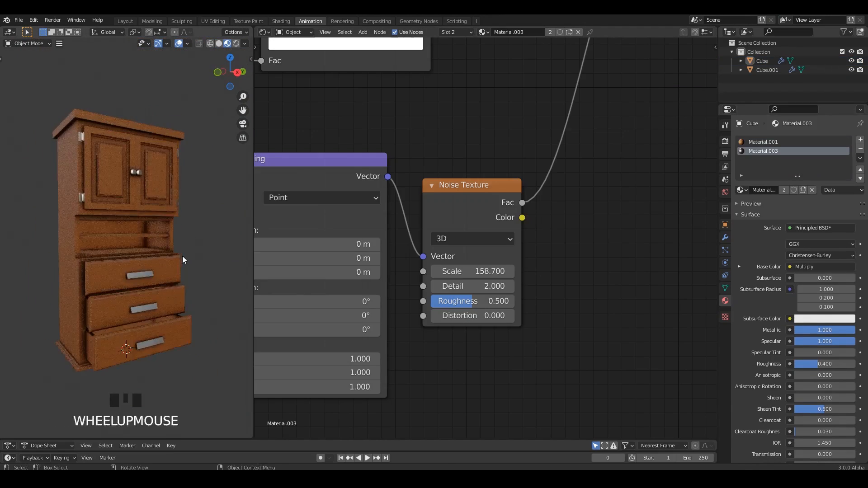
Save the file, check the cabinet in the Shading workspace and return to the Animation workspace.
key("ctrl+s")
middle_click_drag(193, 239, 203, 231)
left_click(281, 21)
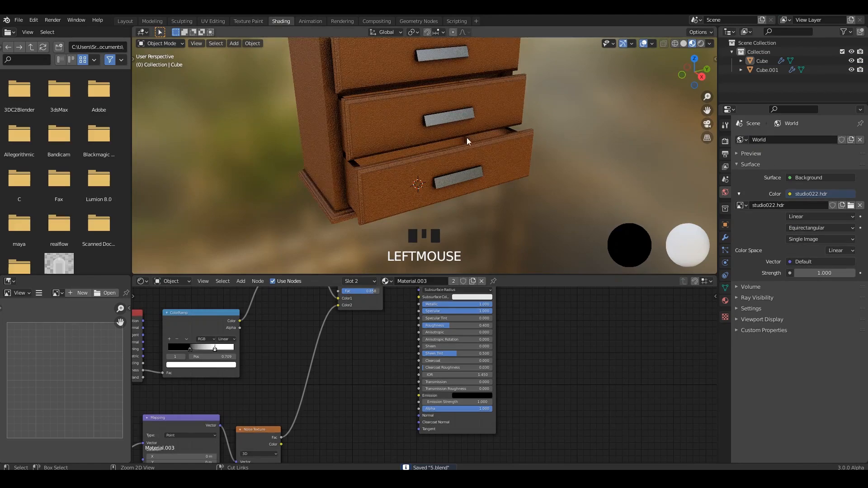
middle_click_drag(466, 137, 398, 126)
key("ctrl+s")
left_click(310, 21)
key("ctrl+s")
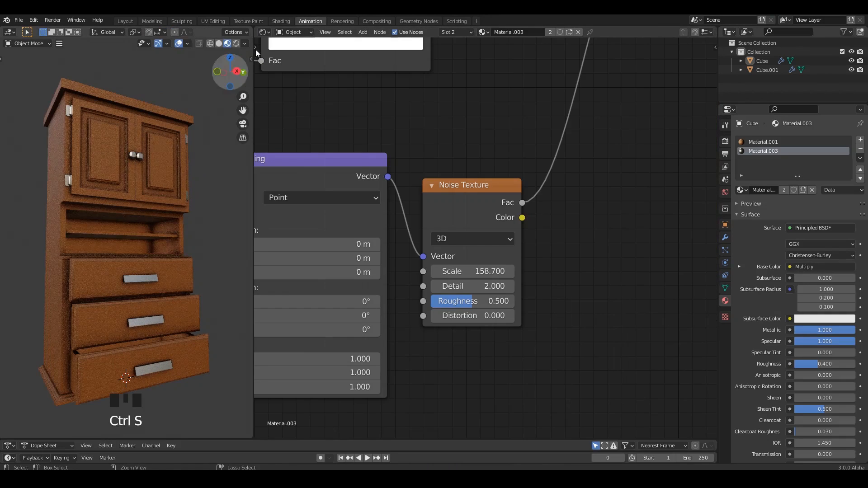
Turn the node editor into a 3D viewport, show the cabinet viewport in rendered shading and save the file.
left_click(265, 31)
left_click(285, 56)
left_click(235, 43)
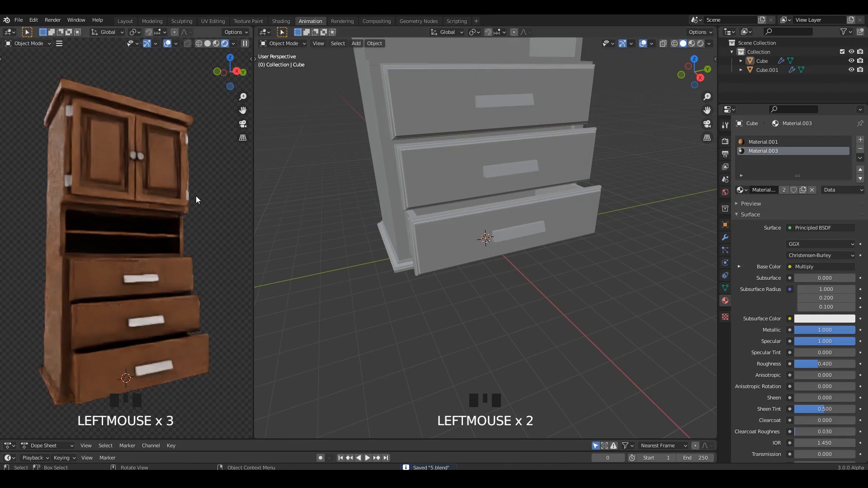
key("ctrl+s")
scroll(520, 202, "down", 3)
middle_click_drag(520, 202, 413, 196, "shift")
key("ctrl+s")
Add a point light and move it above and in front of the cabinet's drawers in the front orthographic view.
key("shift+a")
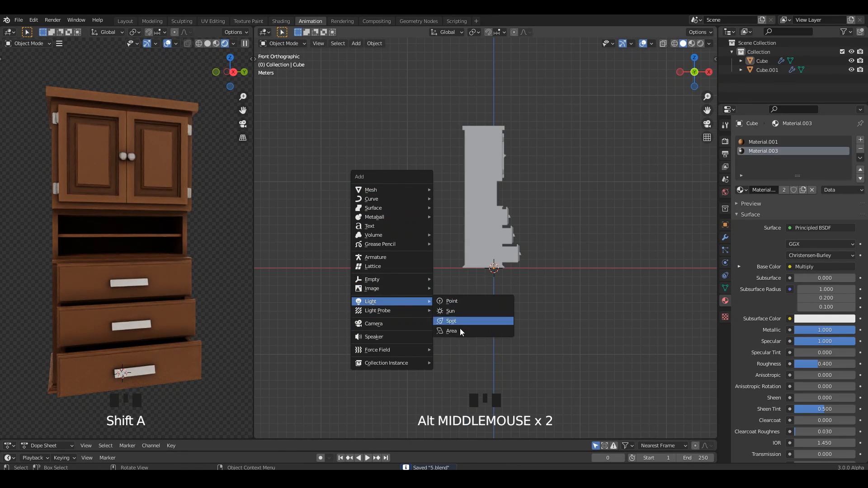
left_click(487, 301)
middle_click_drag(514, 306, 459, 335, "shift")
key("g")
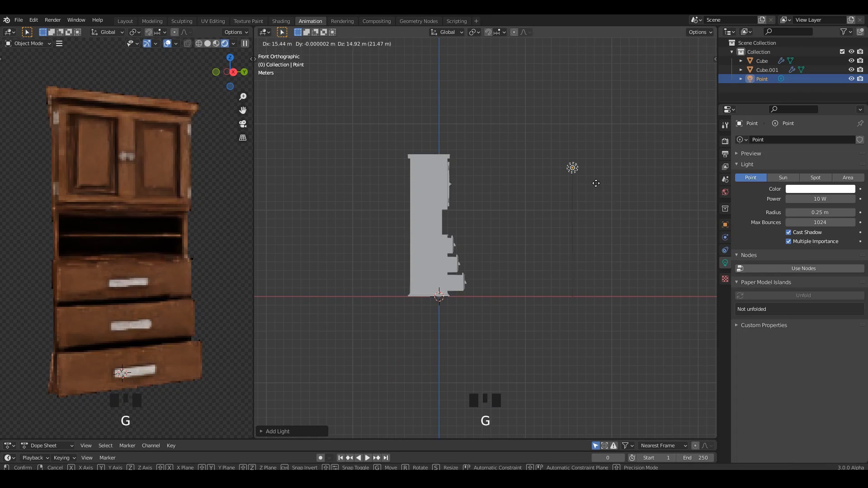
Convert the light to a Sun, tilt it towards the cabinet and set its strength to 5.
left_click(782, 177)
key("r")
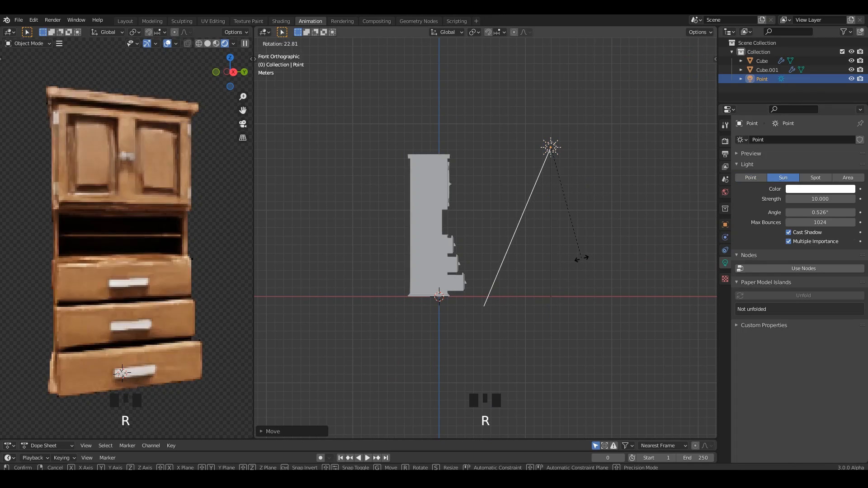
left_click(564, 259)
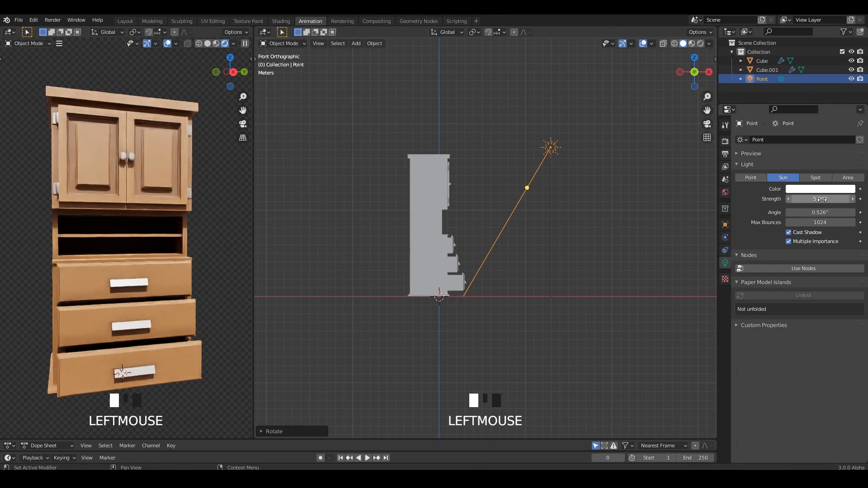
In the top view, move the Sun light to the front right of the cabinet, rotate it towards the cabinet and save the file.
middle_click_drag(633, 215, 476, 260, "alt")
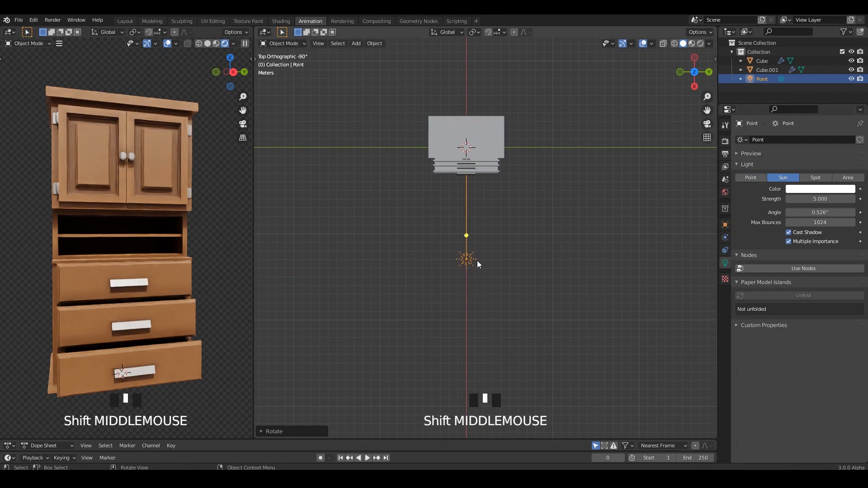
key("g")
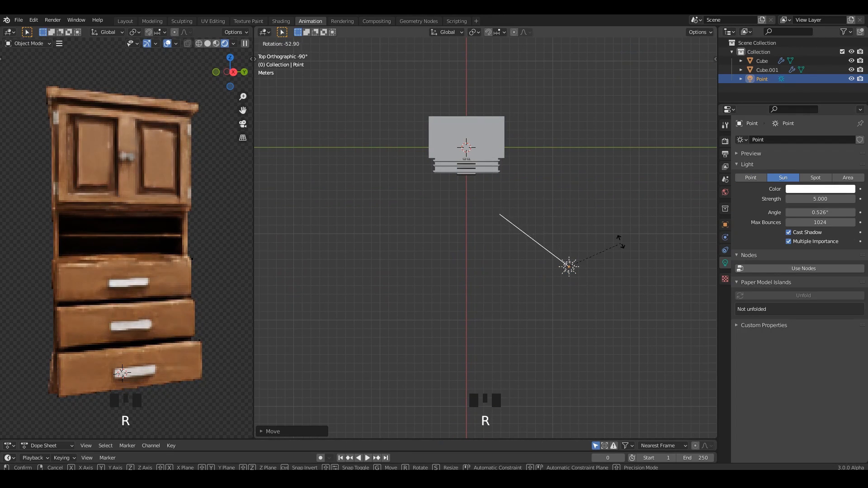
left_click(626, 246)
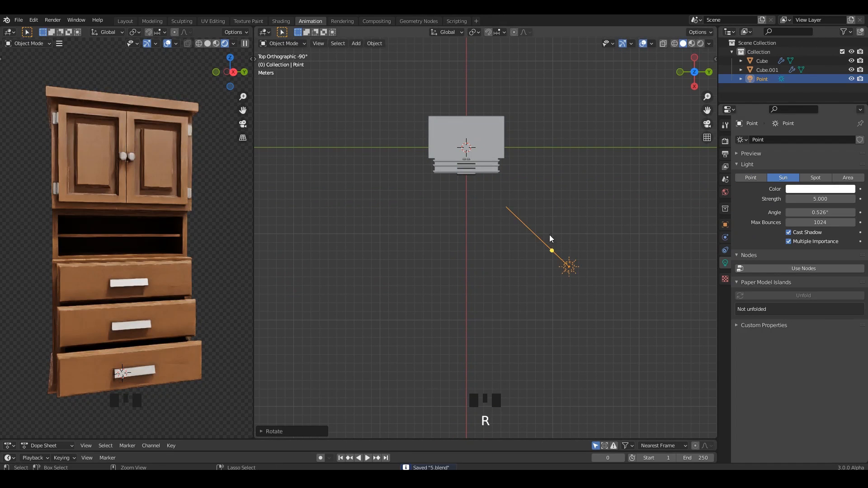
middle_click_drag(172, 254, 151, 243)
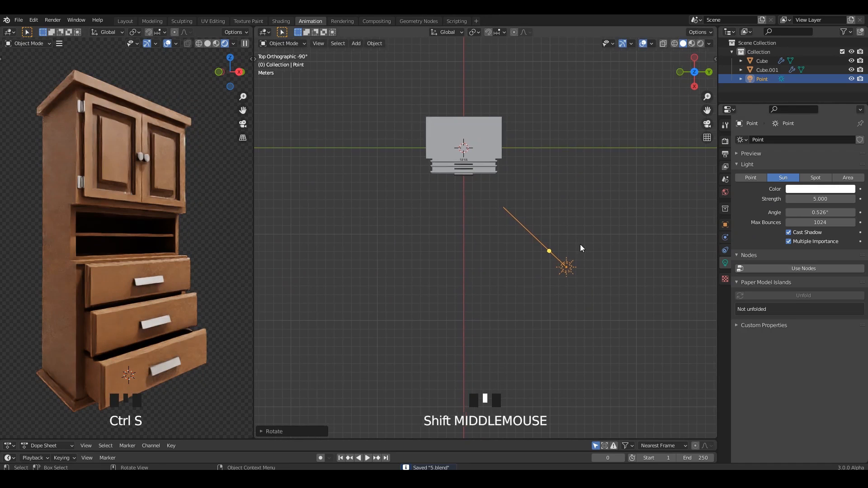
mouse_move(581, 248)
middle_mouse_down()
mouse_move(620, 219)
mouse_move(595, 208)
mouse_move(574, 259)
middle_mouse_up()
key("ctrl+s")
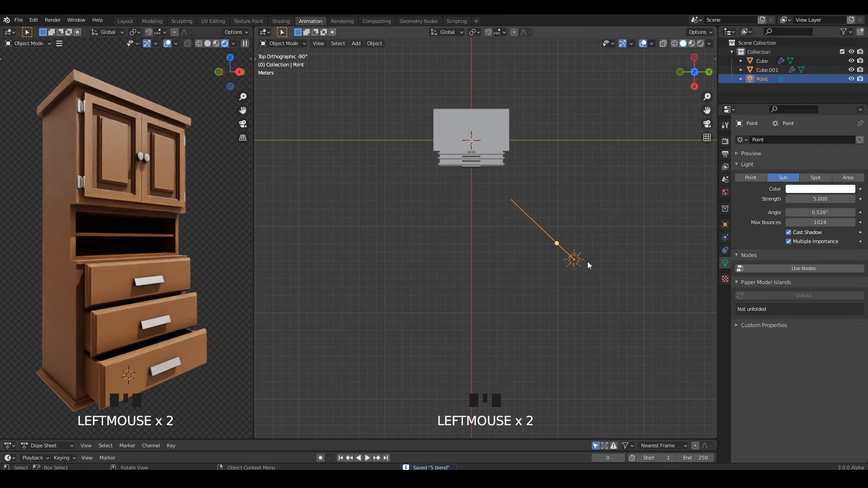
key("g")
left_click(599, 254)
Duplicate the Sun light, place the copy on the cabinet's front left side and rotate it towards the cabinet.
key("shift+d")
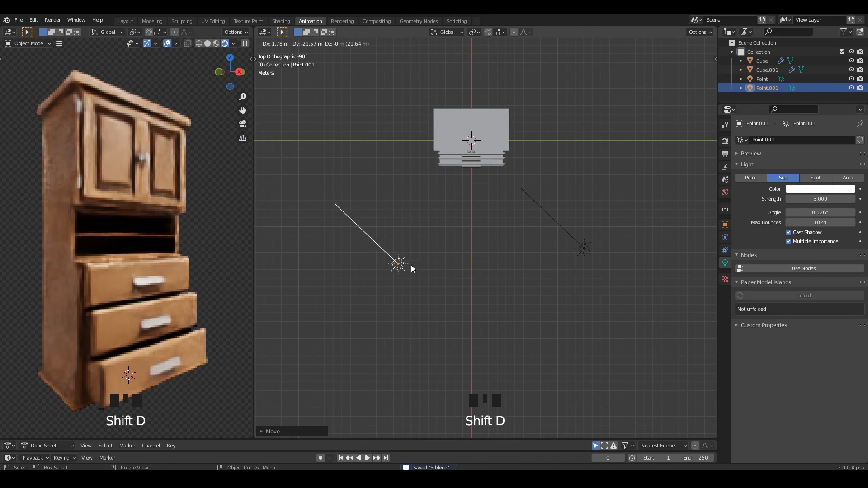
left_click(411, 265)
key("r")
left_click(372, 338)
Convert the copied light to a 1000 W Area light, enlarge it, aim it at the cabinet and save the file.
left_click(840, 180)
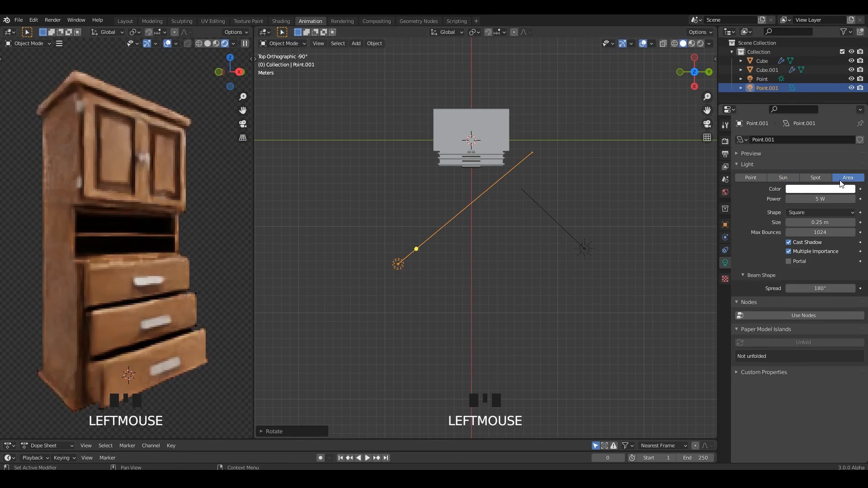
key("s")
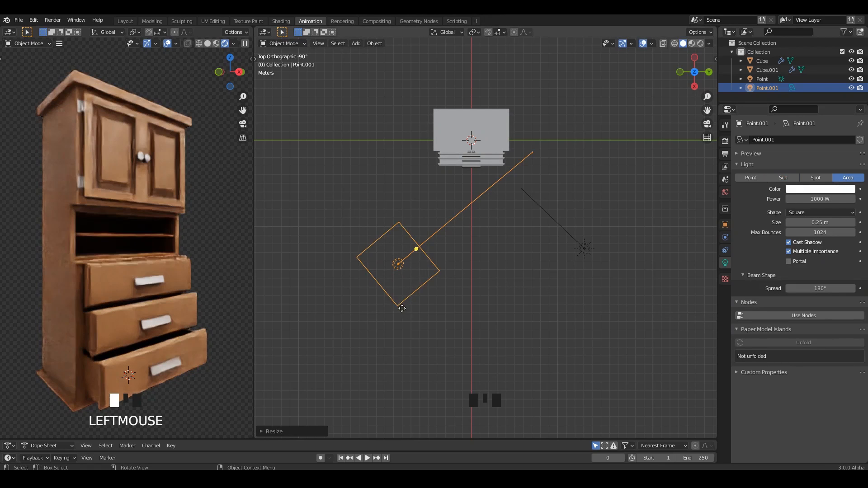
key("r")
left_click(505, 245)
key("ctrl+s")
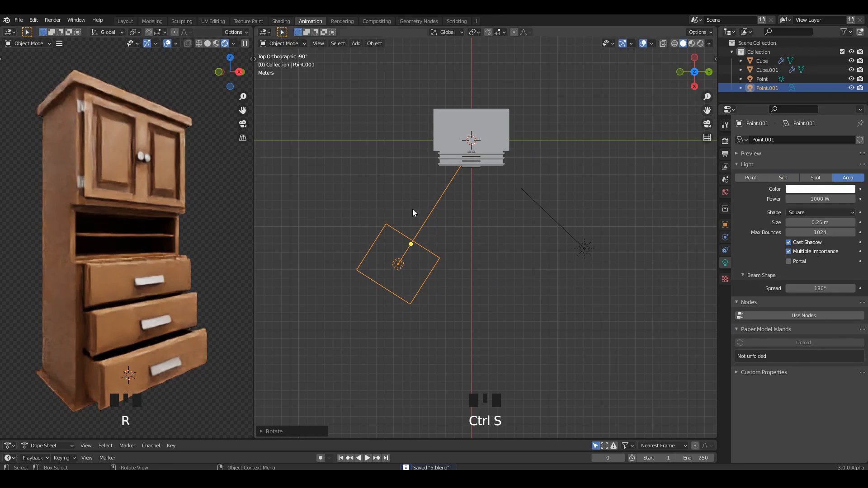
Add a plane at the cabinet's base and scale it up into a large floor.
middle_click_drag(412, 209, 384, 104)
key("shift+a")
mouse_move(339, 42)
left_click(403, 39)
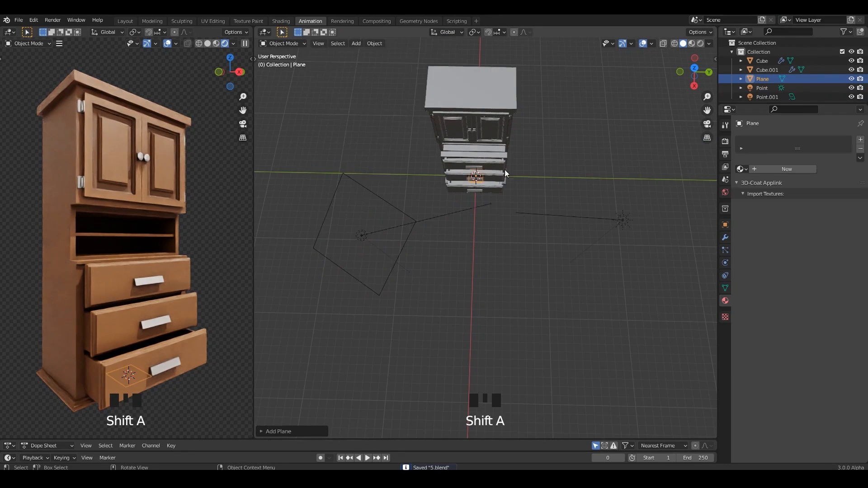
middle_click_drag(505, 169, 621, 260, "alt")
key("s")
left_click(499, 321)
key("s")
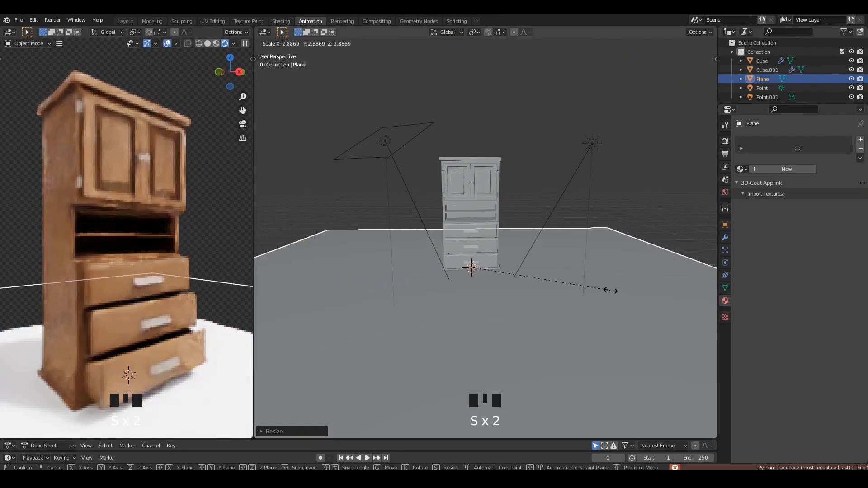
left_click(610, 290)
Extrude the floor plane's edge behind the cabinet and raise it into a tall vertical backdrop wall.
scroll(541, 246, "down", 3)
middle_click_drag(541, 245, 598, 264)
middle_click_drag(599, 264, 644, 289, "shift")
key("Tab")
left_click(420, 257)
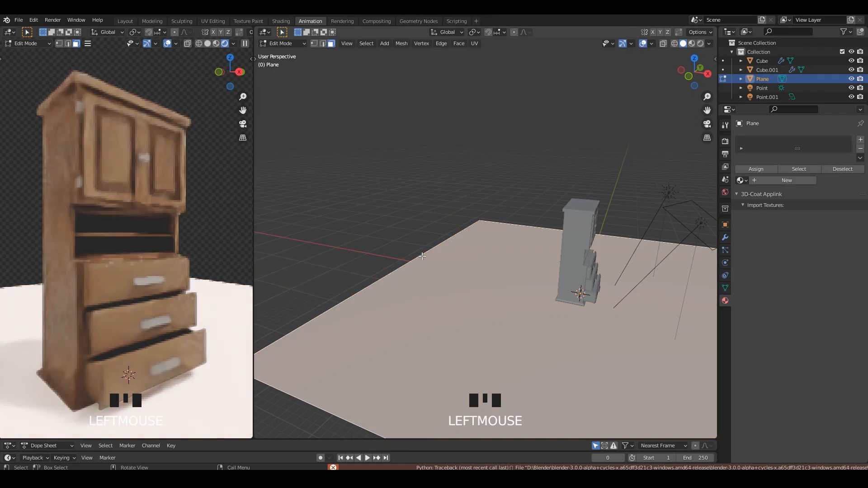
left_click(423, 254)
middle_click_drag(423, 254, 514, 328)
key("2")
scroll(450, 235, "down", 2)
key("e")
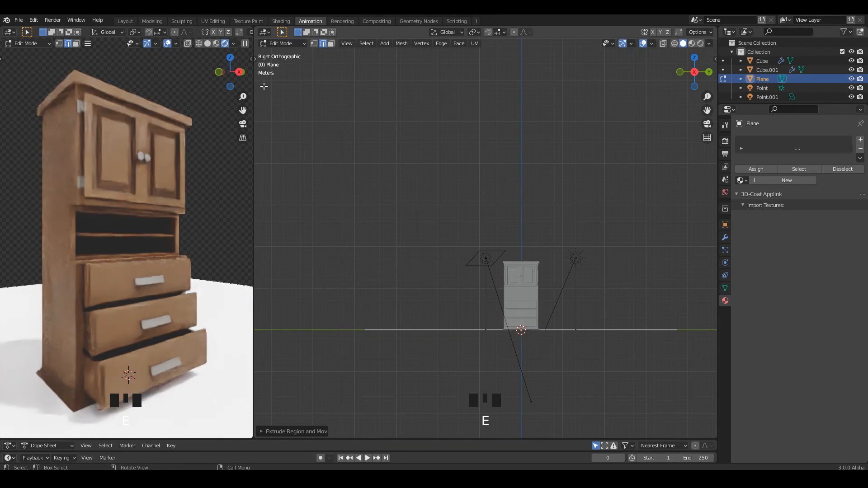
key("t")
left_click_drag(519, 307, 519, 70)
middle_click_drag(186, 233, 164, 242)
middle_click_drag(591, 259, 619, 214)
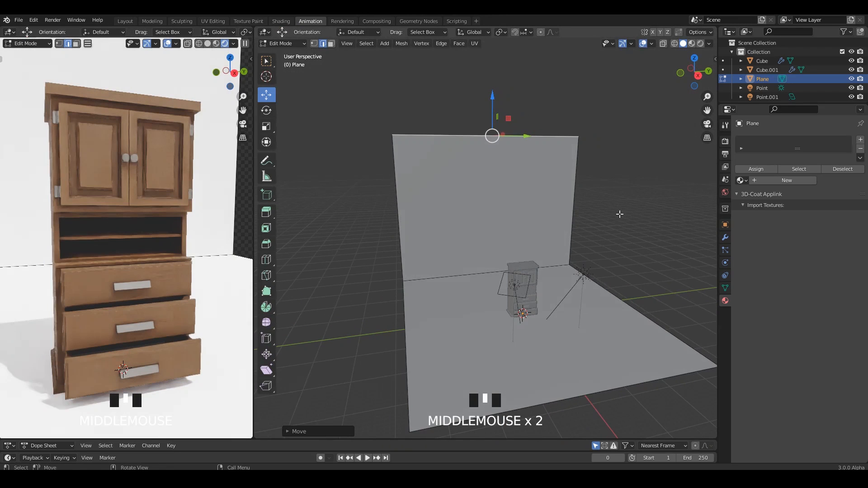
Bevel the edge between floor and wall into a wide curve and shade the backdrop smooth.
middle_click_drag(457, 252, 471, 272)
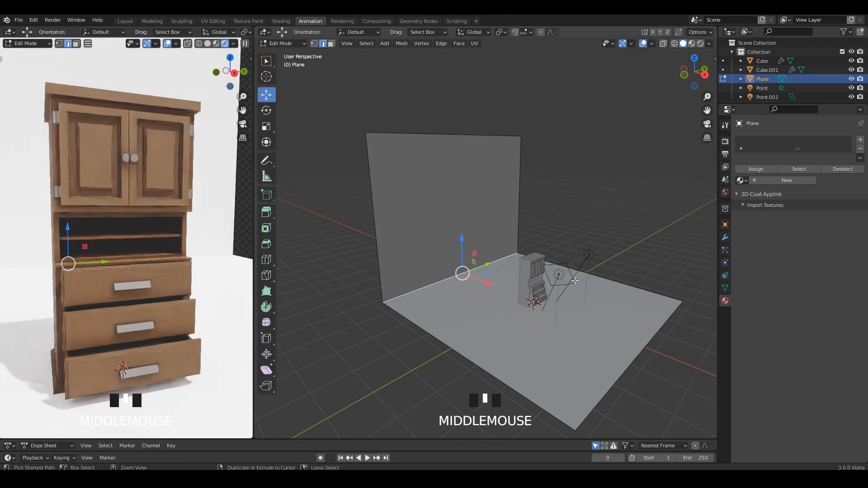
key("ctrl+b")
left_click(625, 307)
key("Tab")
double_click(495, 187)
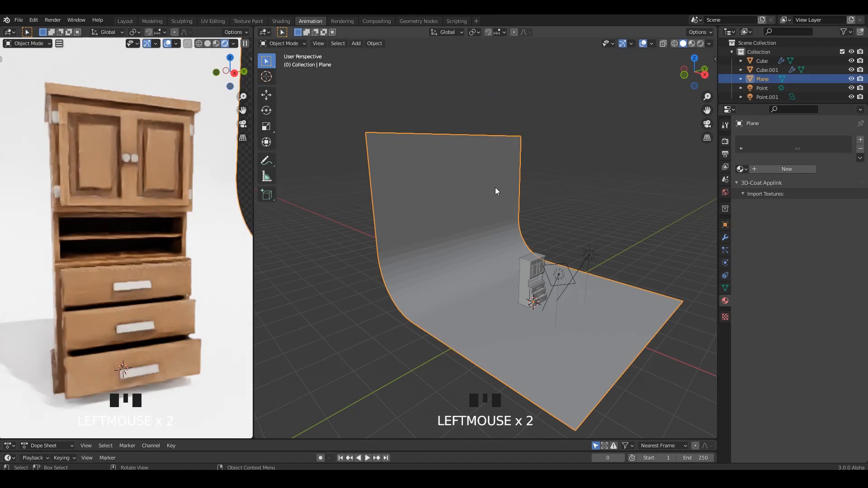
right_click(495, 187)
left_click(495, 187)
left_click(588, 181)
Scale the backdrop along the Y axis to widen it well beyond both sides of the cabinet, and save the file.
scroll(588, 181, "down", 2)
middle_click_drag(587, 181, 531, 208)
left_click(552, 245)
key("s")
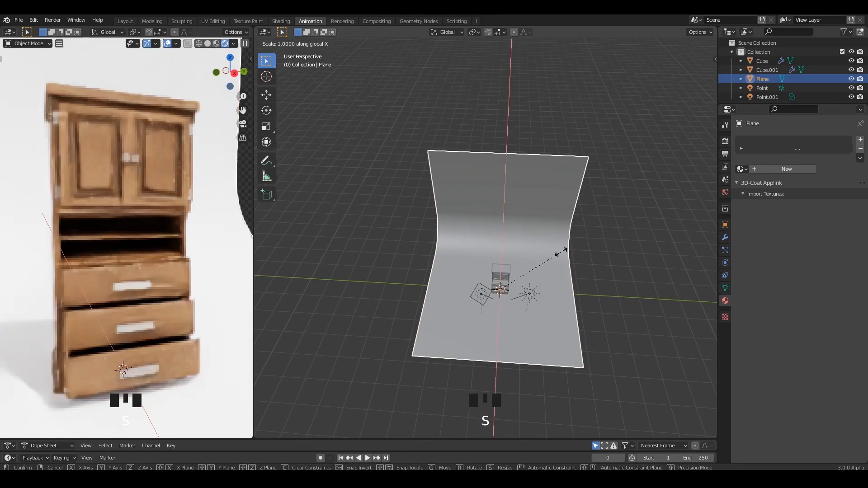
left_click(665, 253)
left_click(572, 107)
middle_click_drag(511, 198, 542, 166)
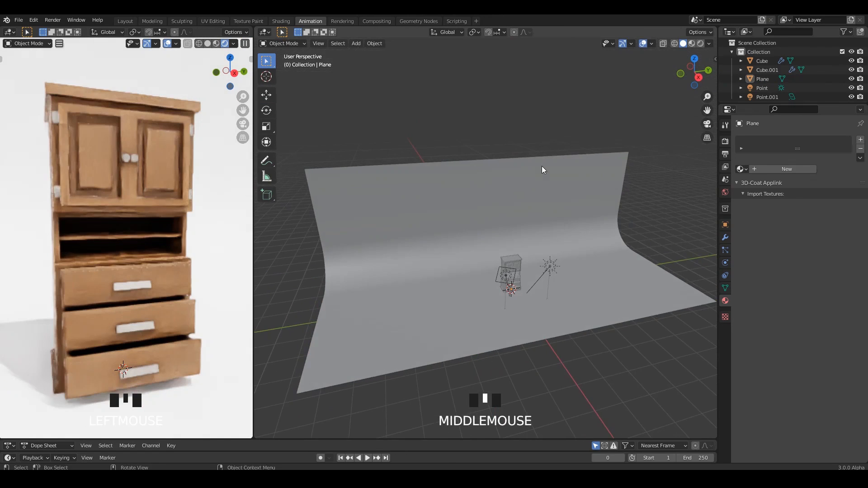
key("ctrl+s")
In the Shading workspace, give the backdrop plane a new material and darken its Base Color to grey.
middle_click_drag(504, 207, 514, 193)
scroll(511, 192, "up", 1)
left_click(282, 22)
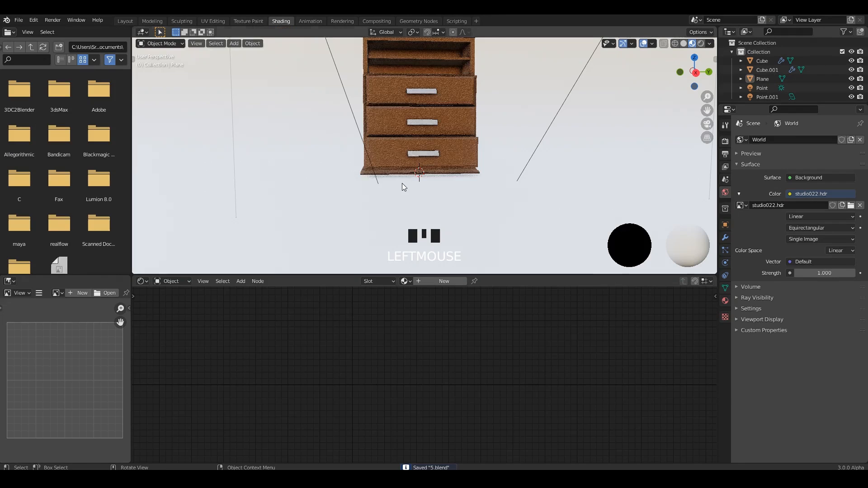
left_click(550, 183)
middle_click_drag(411, 191, 431, 191)
left_click(463, 266)
left_click(460, 281)
left_click(418, 334)
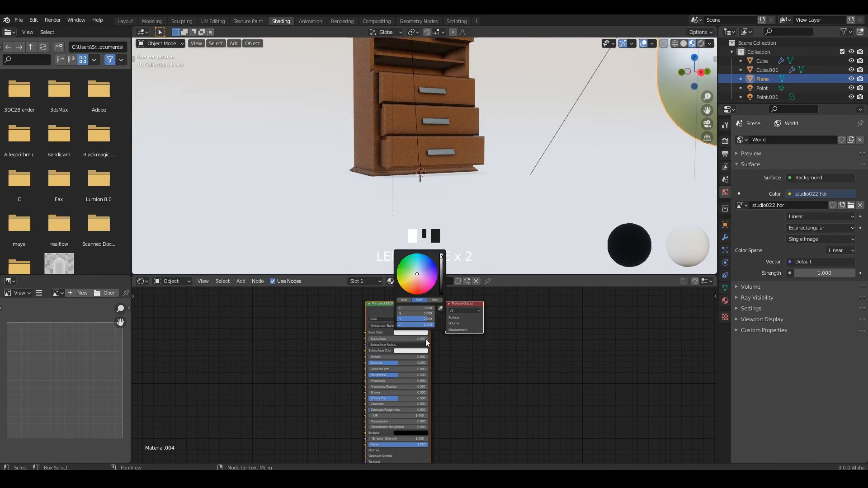
left_click_drag(443, 265, 443, 276)
left_click(446, 193)
middle_click_drag(531, 161, 463, 197)
left_click(552, 191)
middle_click_drag(552, 191, 432, 203)
Edit the cabinet mesh in the front view and lower the bottom vertices of its base.
left_click(427, 202)
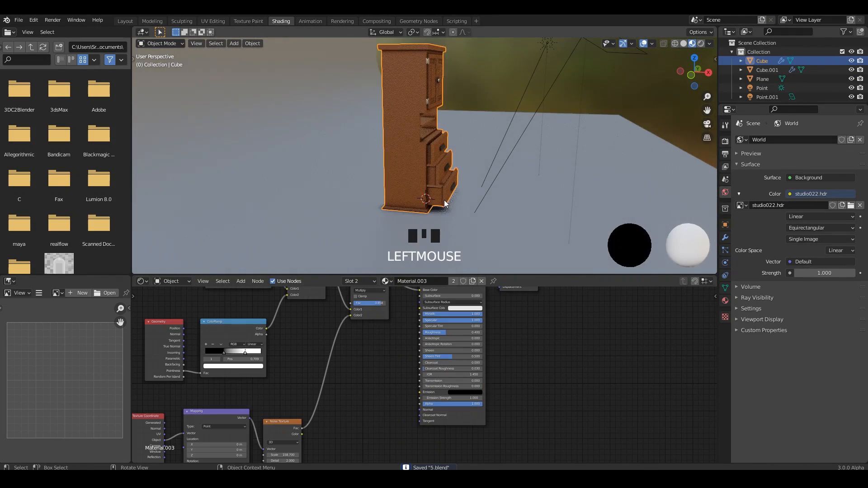
key("Tab")
key("alt+z")
scroll(459, 149, "up", 2)
middle_click_drag(460, 150, 507, 175, "shift")
key("alt+z")
left_click_drag(581, 203, 183, 139)
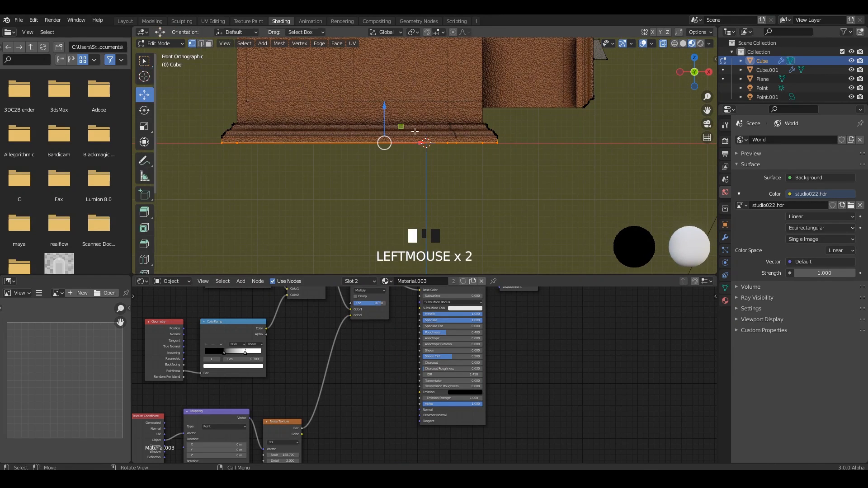
left_click(381, 112)
Select the whole cabinet mesh, return to Object Mode and save the file.
key("a")
scroll(481, 140, "down", 4)
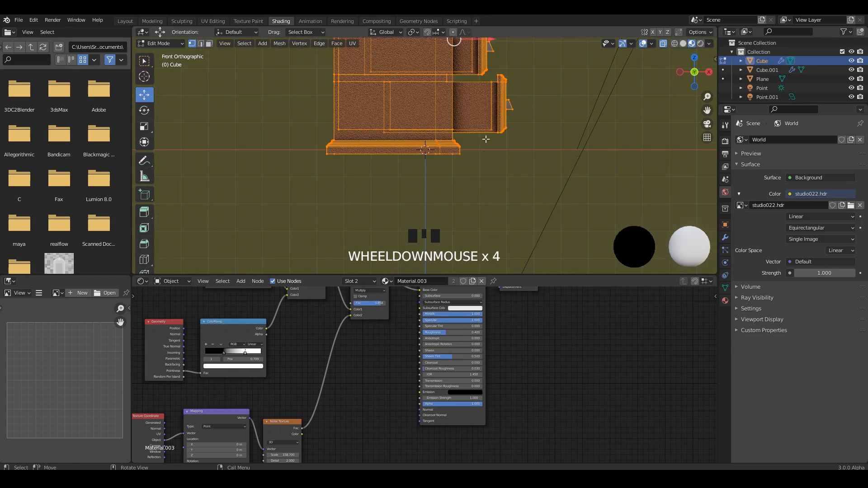
key("Tab")
middle_click_drag(470, 153, 436, 148)
middle_click_drag(417, 159, 445, 156)
key("ctrl+s")
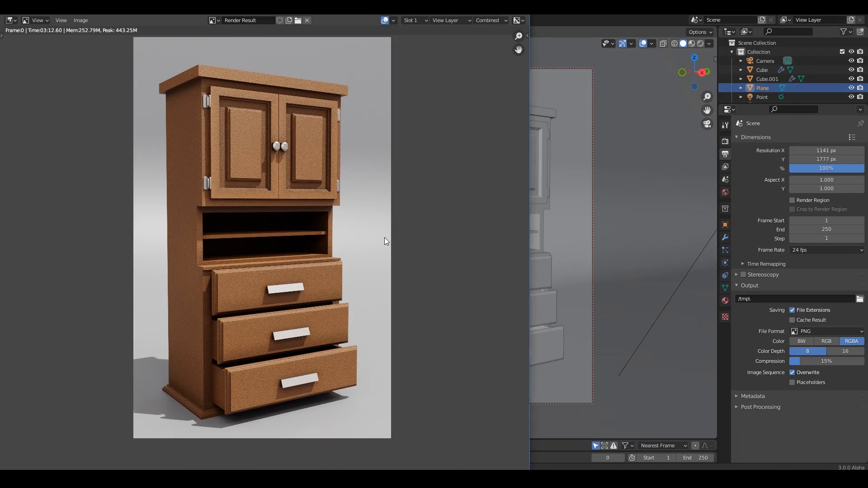
Close the render result, leave the camera view to frame the cabinet and save the file.
key("Escape")
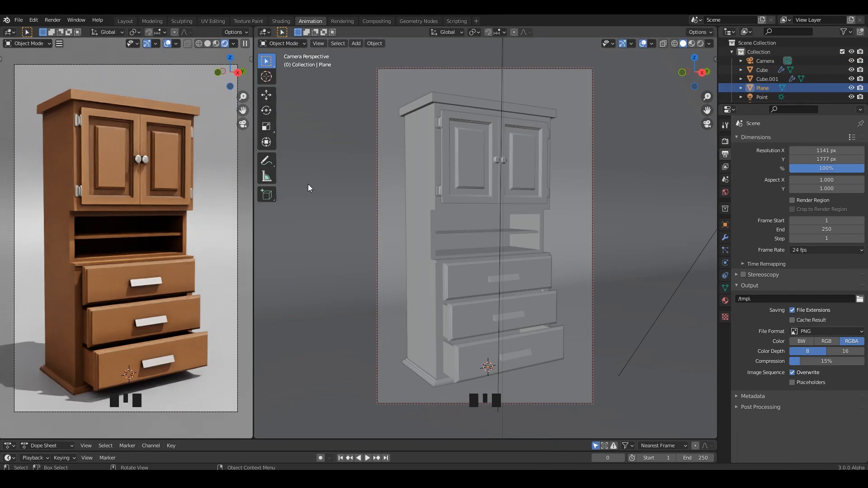
left_click(552, 221)
key("KP_0")
scroll(526, 127, "up", 2)
middle_click_drag(550, 210, 688, 23)
key("ctrl+s")
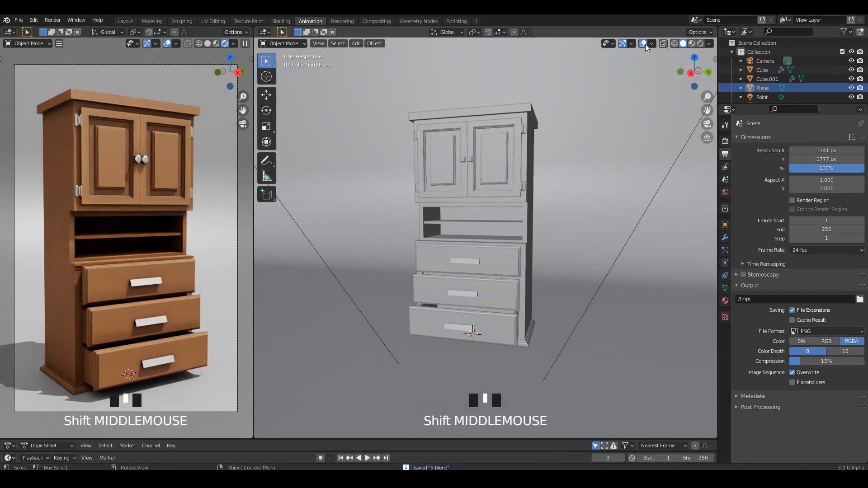
Hide the viewport overlays, switch to Material Preview shading and examine the cabinet's drawers up close.
left_click(642, 43)
left_click(691, 43)
left_click(691, 43)
scroll(487, 191, "up", 5)
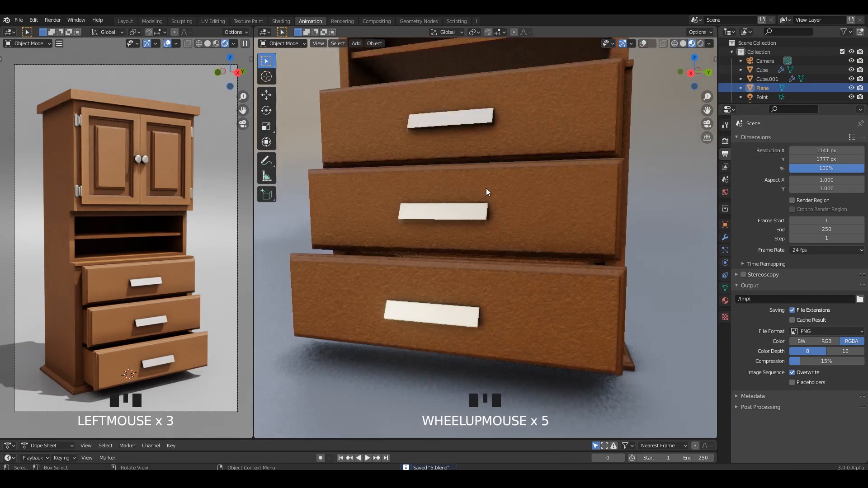
middle_click_drag(486, 192, 524, 245, "shift")
scroll(522, 221, "down", 4)
Save the file and show the finished render in the Rendering workspace.
key("ctrl+s")
left_click(342, 21)
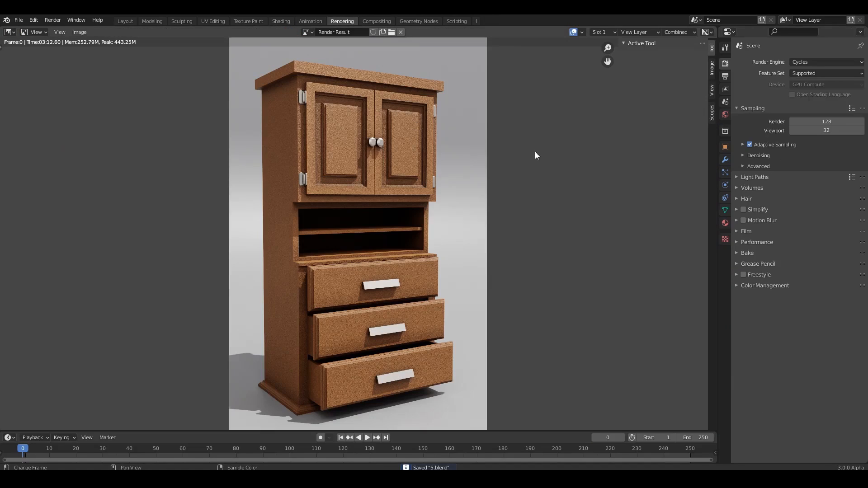